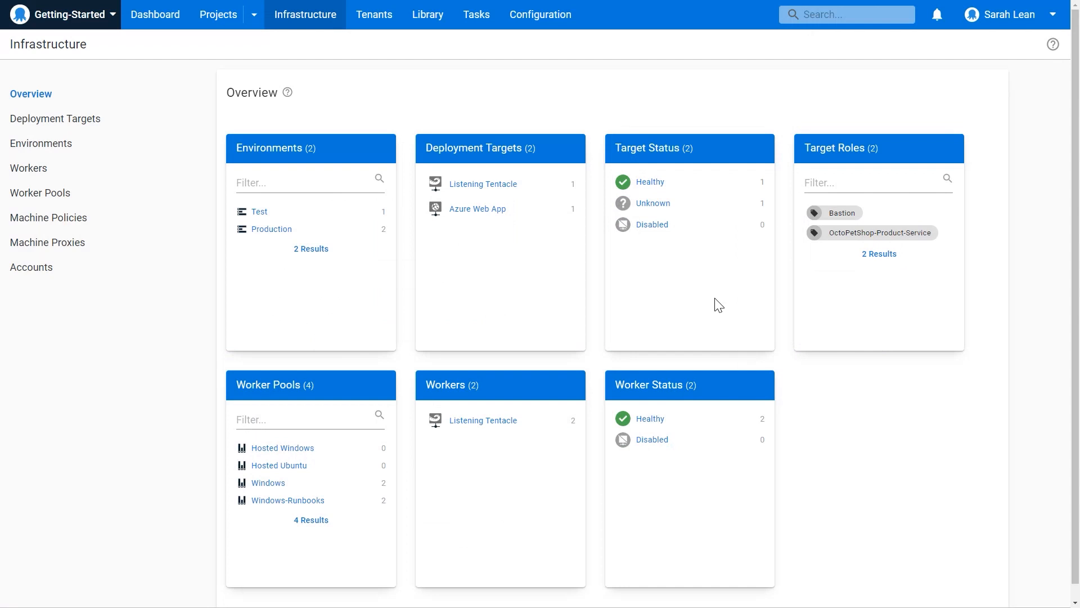
View the help text and learning resources for the Infrastructure overview, and close the help sidebar.
{"action": "left_click", "coordinate": [1053, 46]}
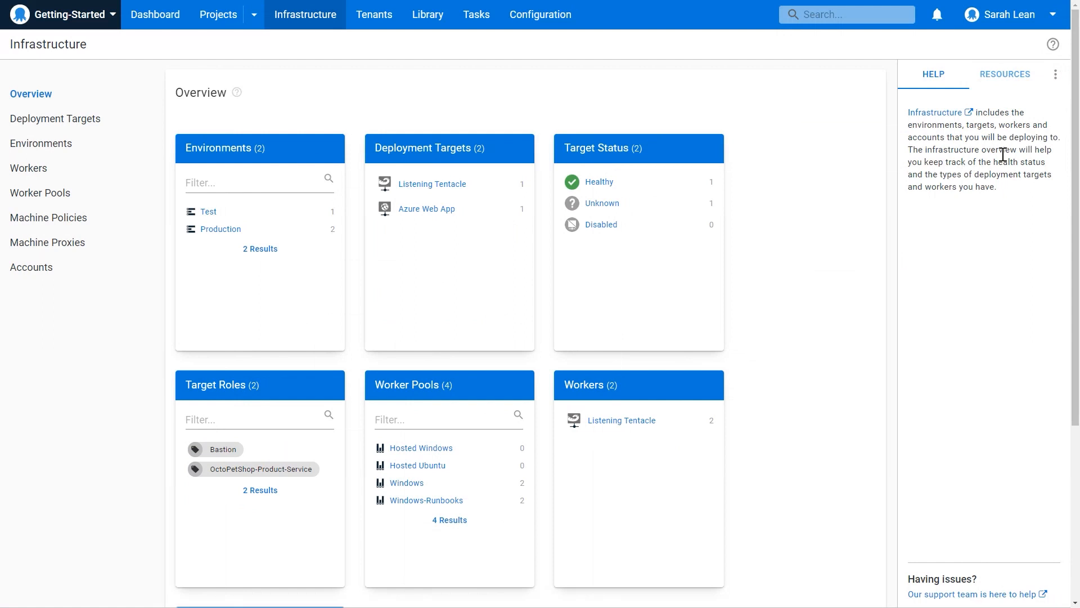
{"action": "left_click_drag", "start_coordinate": [952, 134], "coordinate": [971, 167]}
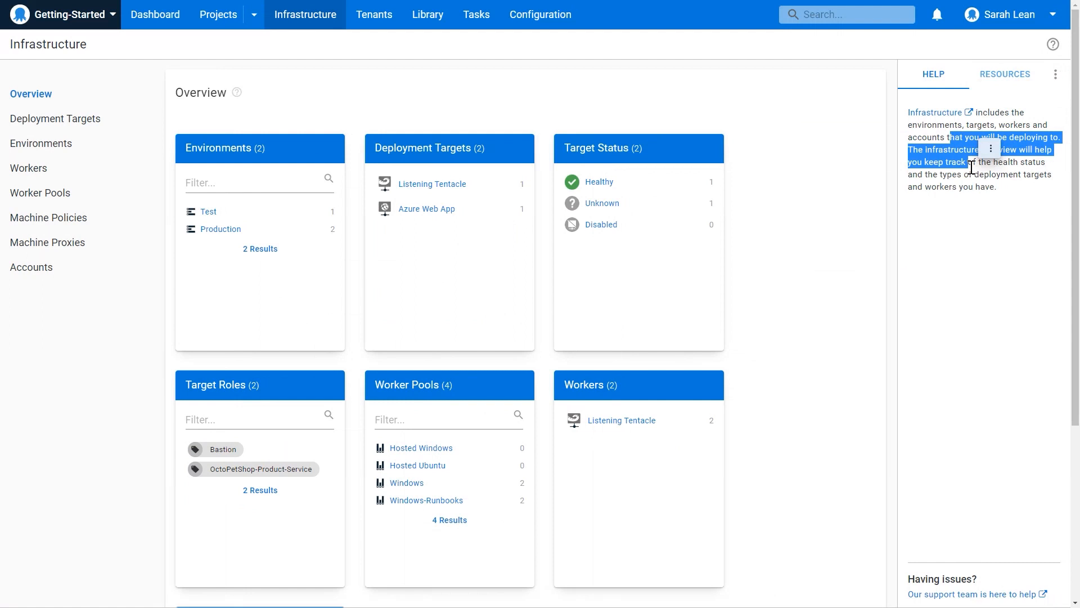
{"action": "left_click", "coordinate": [1005, 74]}
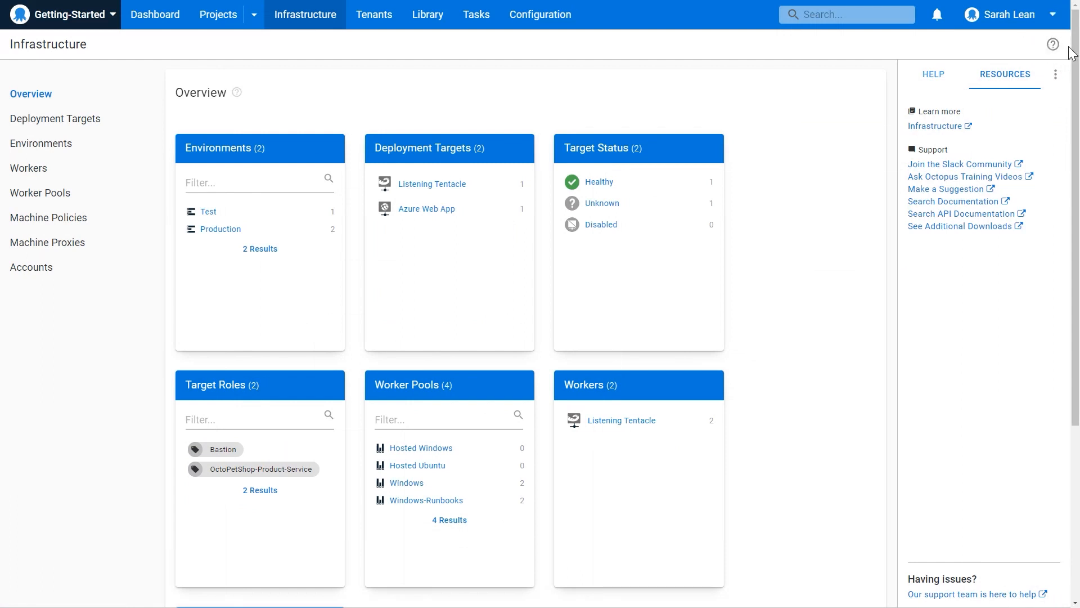
{"action": "left_click", "coordinate": [1051, 44]}
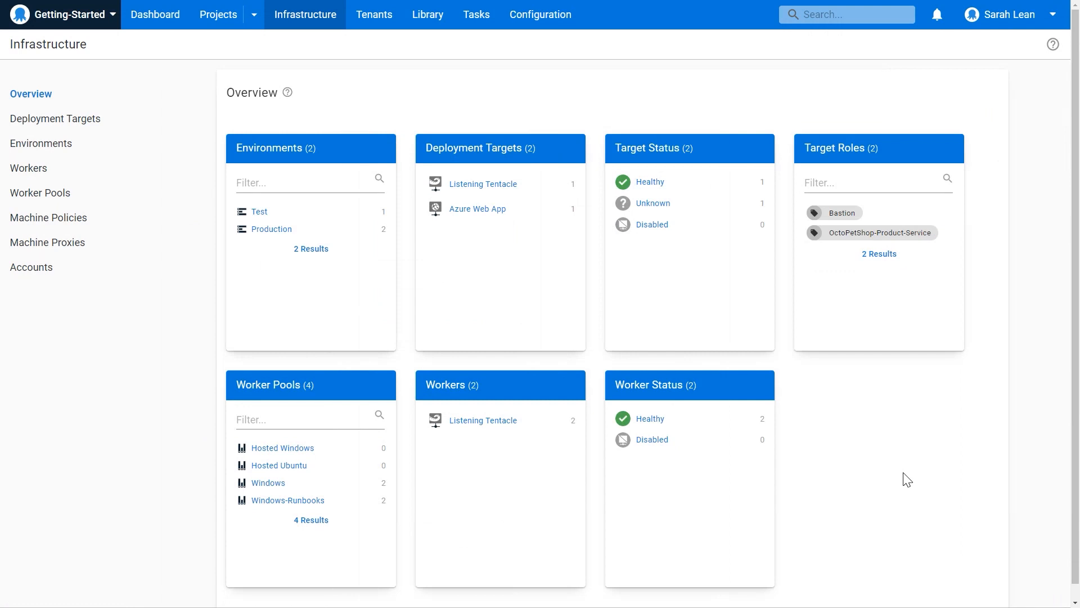
View the infrastructure environments and accounts, and open the creation form for an Azure Subscription account.
{"action": "left_click", "coordinate": [297, 161]}
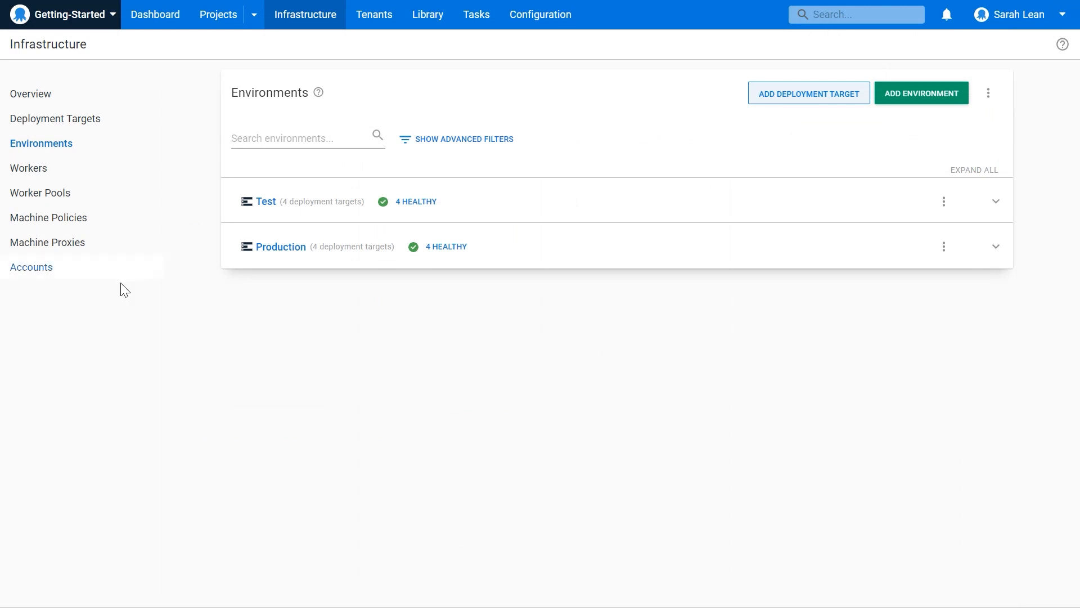
{"action": "left_click", "coordinate": [54, 273]}
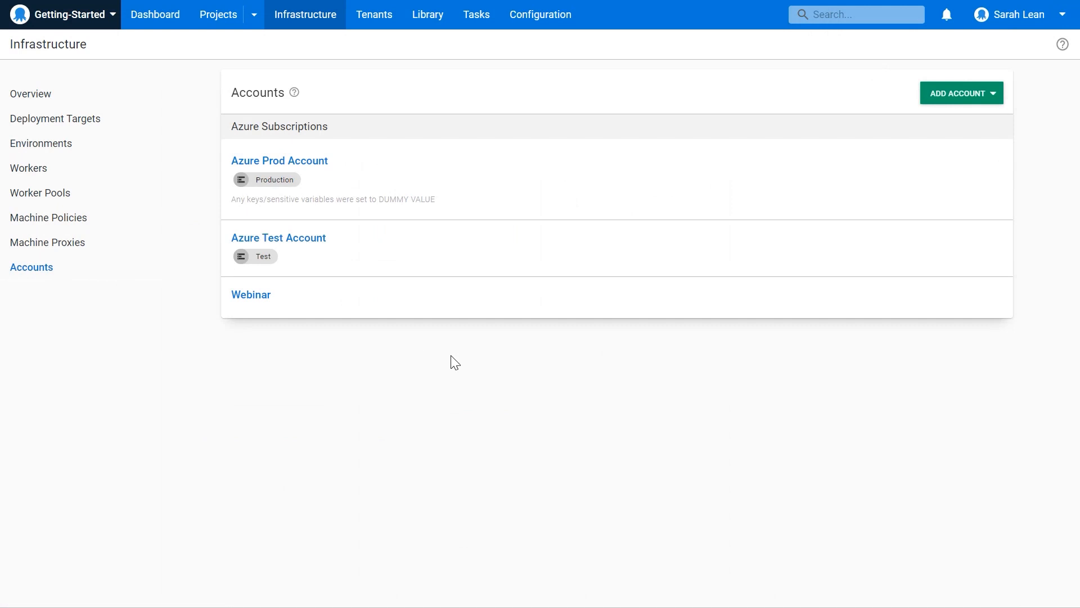
{"action": "left_click", "coordinate": [956, 101]}
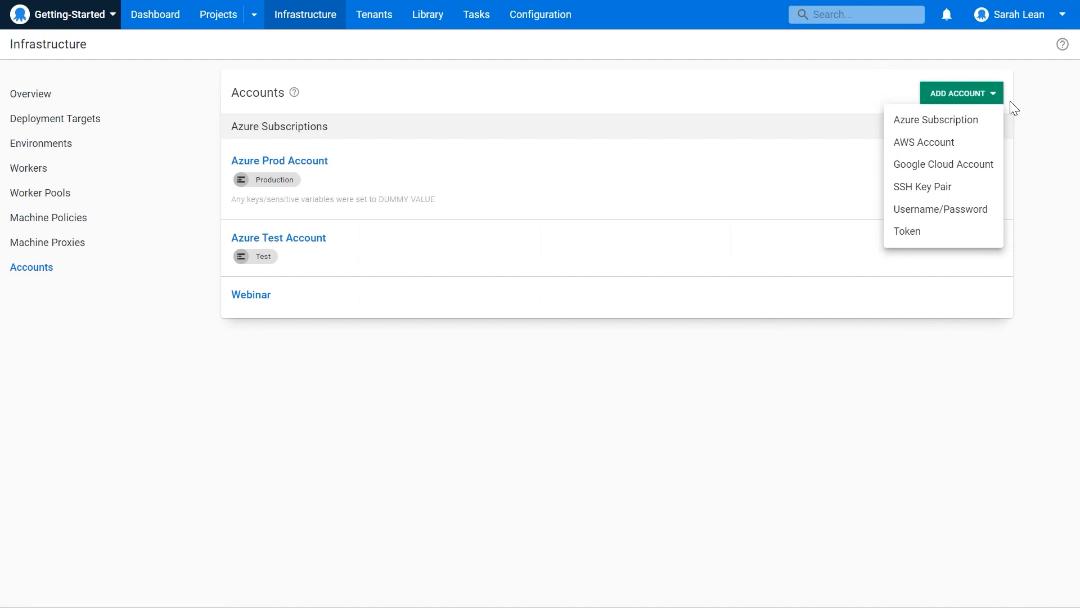
{"action": "left_click", "coordinate": [915, 122]}
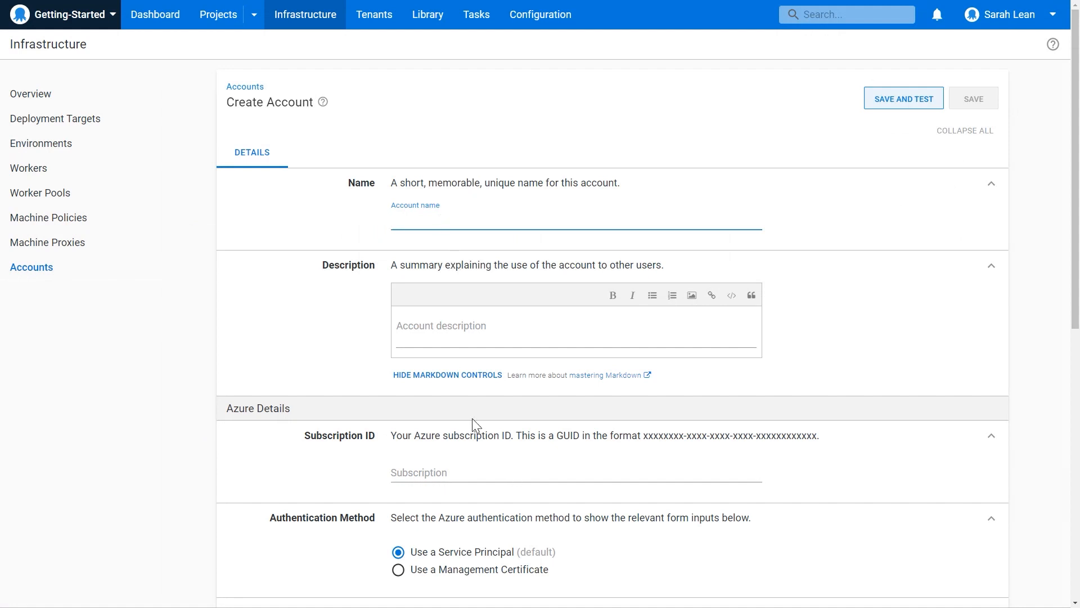
Examine the Azure account form through its allowed environments options, and return to the Infrastructure overview without creating an account.
{"action": "scroll", "coordinate": [471, 417], "scroll_direction": "down", "scroll_amount": 2}
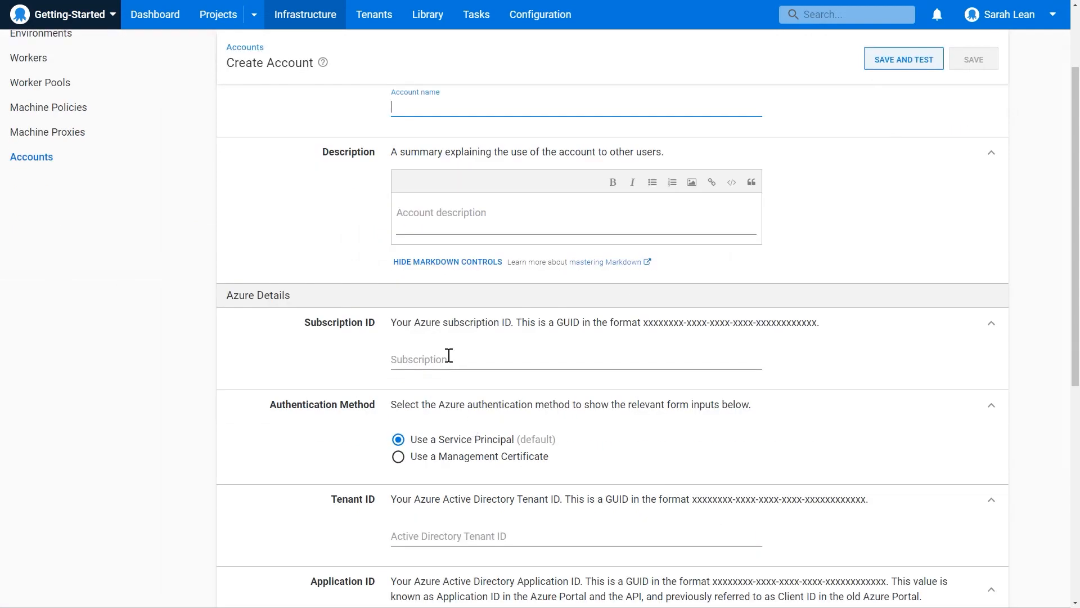
{"action": "scroll", "coordinate": [449, 355], "scroll_direction": "down", "scroll_amount": 2}
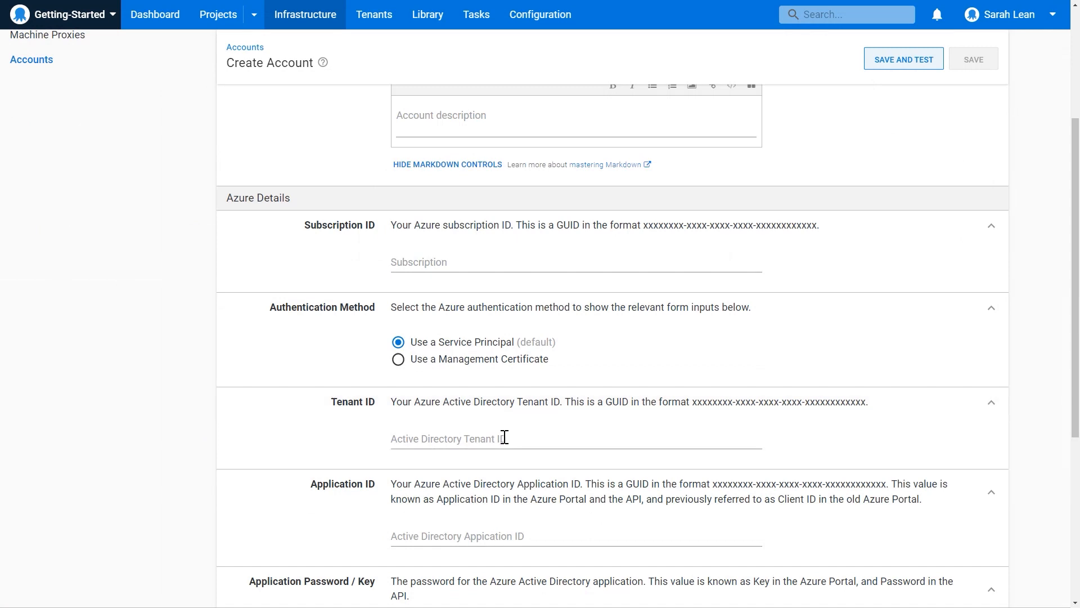
{"action": "scroll", "coordinate": [521, 444], "scroll_direction": "down", "scroll_amount": 1}
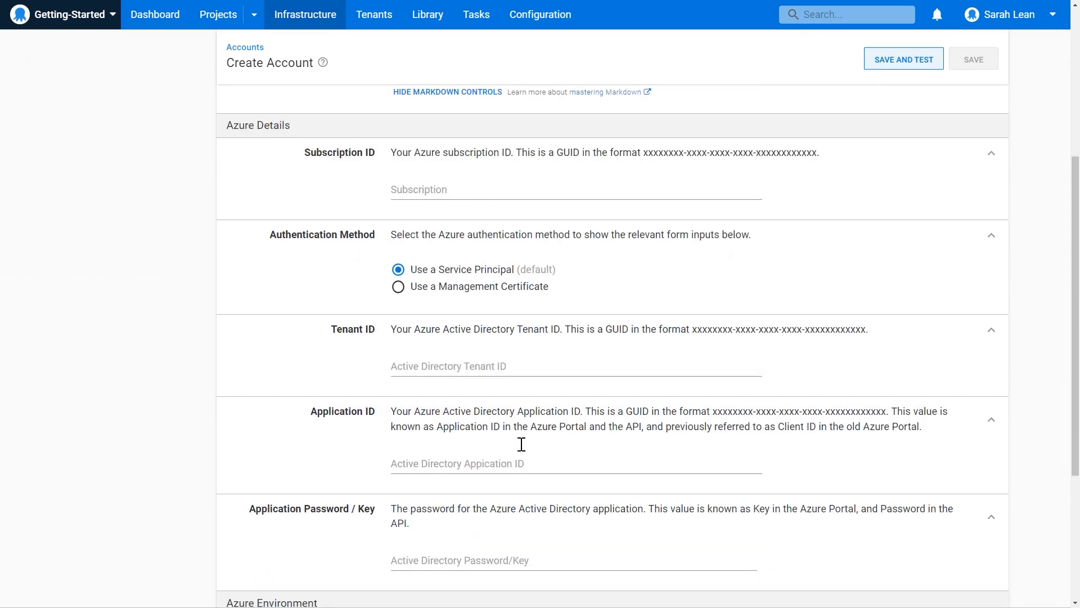
{"action": "scroll", "coordinate": [522, 443], "scroll_direction": "down", "scroll_amount": 1}
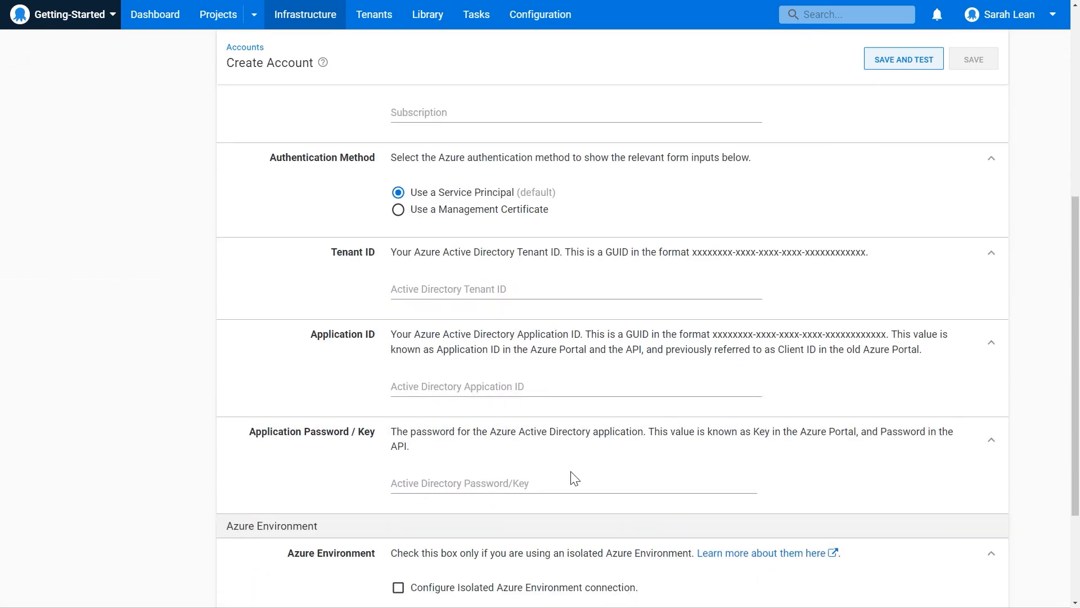
{"action": "scroll", "coordinate": [571, 477], "scroll_direction": "down", "scroll_amount": 2}
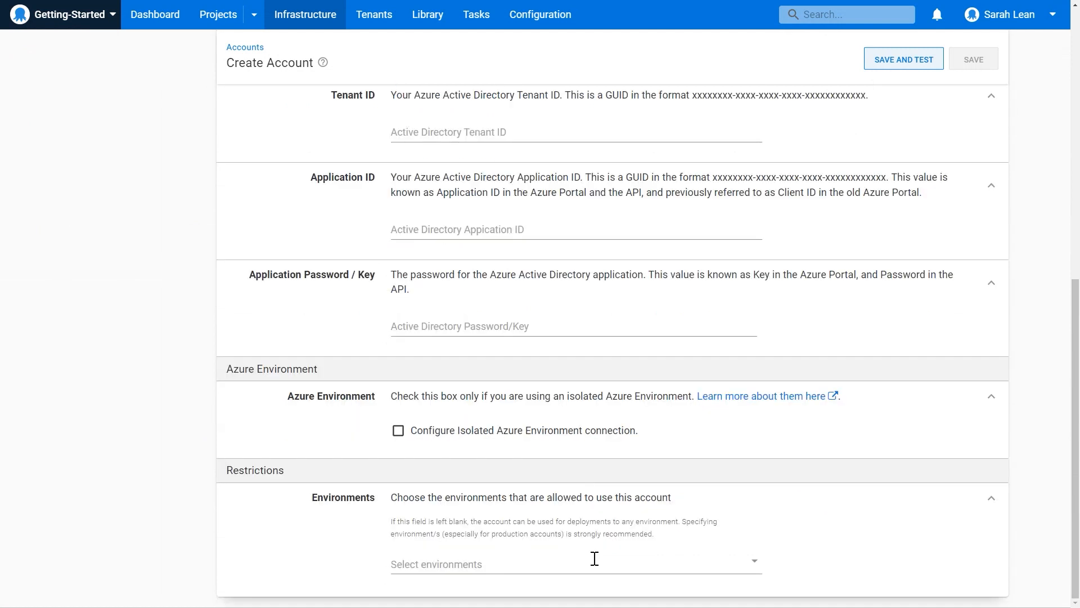
{"action": "left_click", "coordinate": [530, 563]}
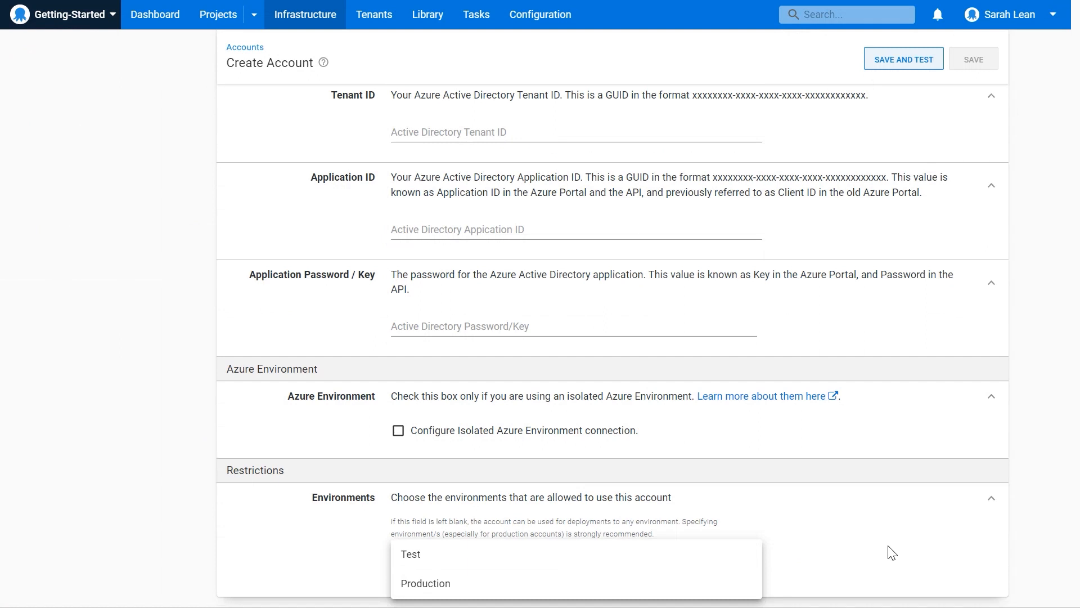
{"action": "left_click", "coordinate": [366, 260]}
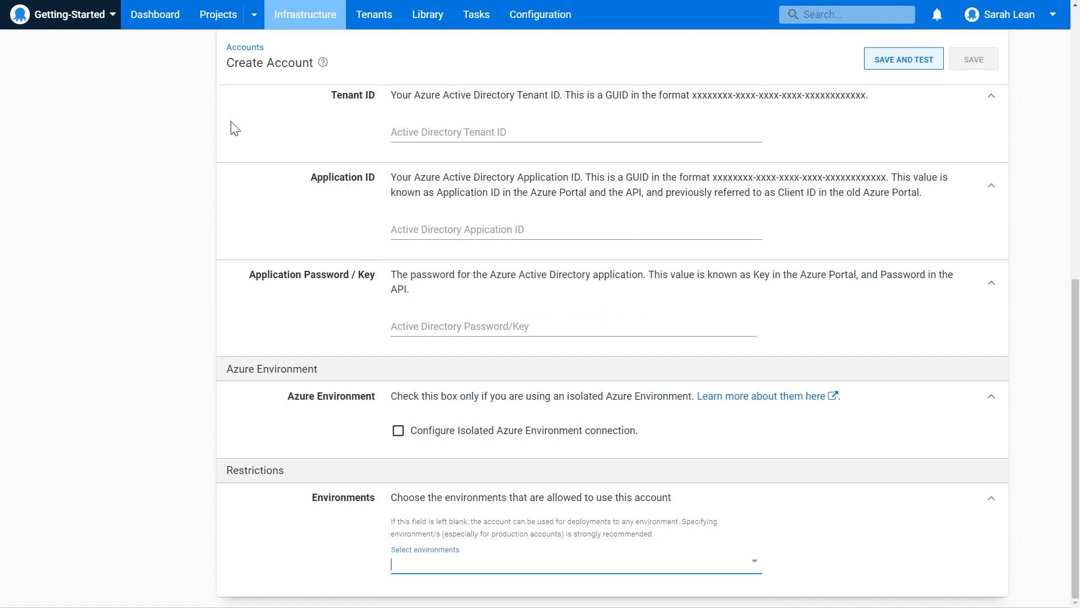
{"action": "left_click", "coordinate": [306, 18]}
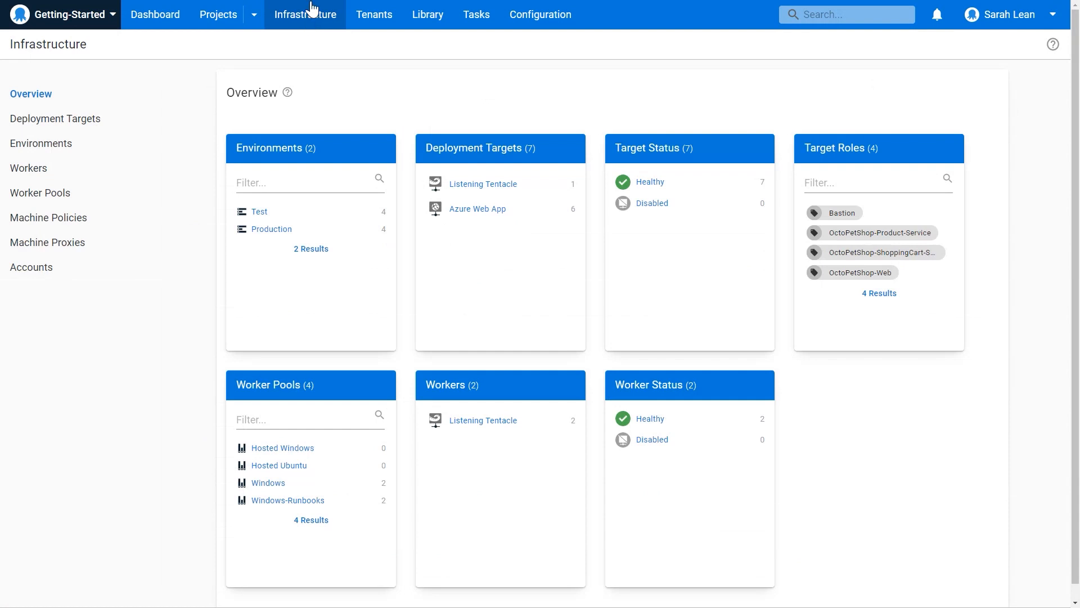
Open the process of the Create-Infrastructure runbook in the OctoPetShop project.
{"action": "left_click", "coordinate": [218, 29]}
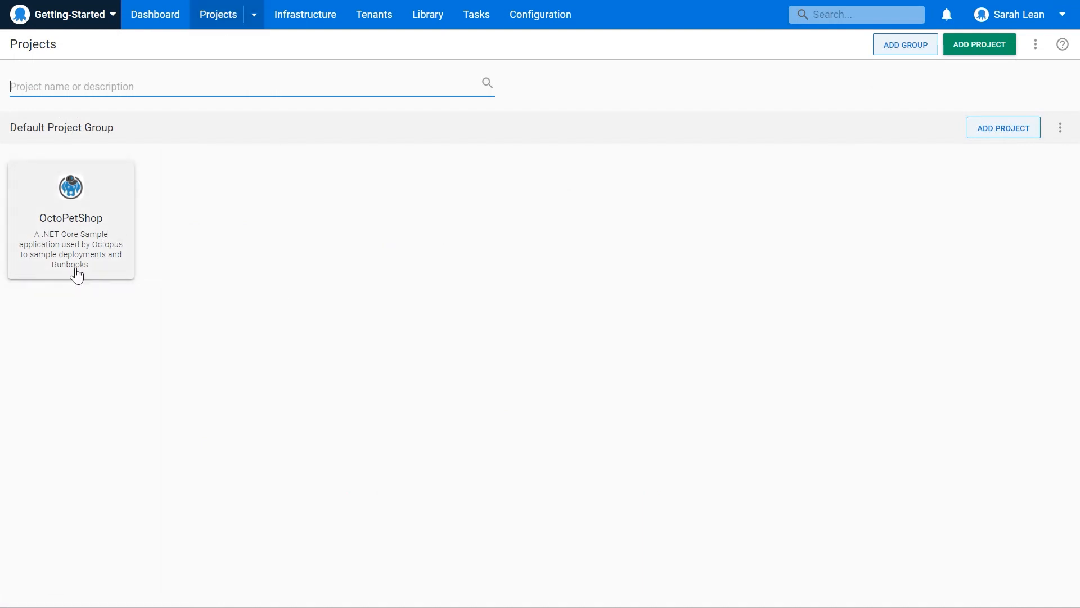
{"action": "left_click", "coordinate": [106, 250]}
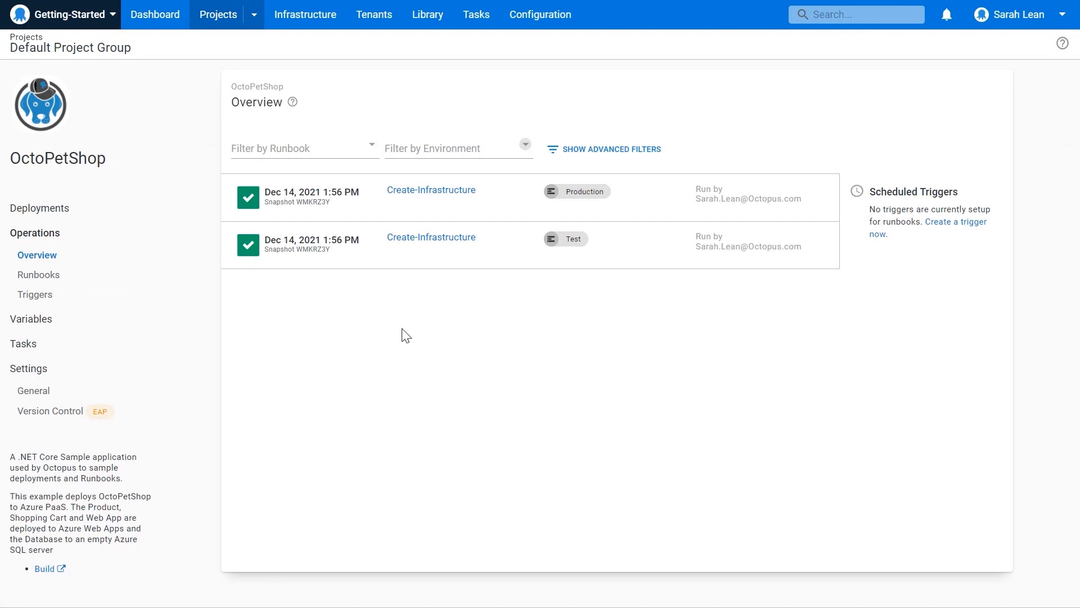
{"action": "left_click", "coordinate": [67, 281]}
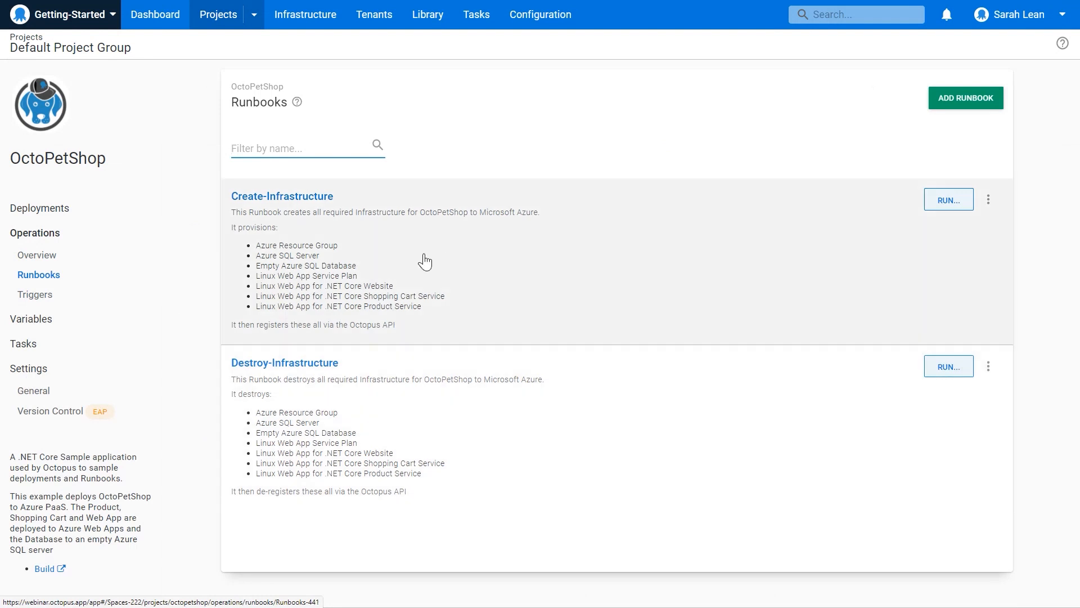
{"action": "left_click", "coordinate": [539, 272]}
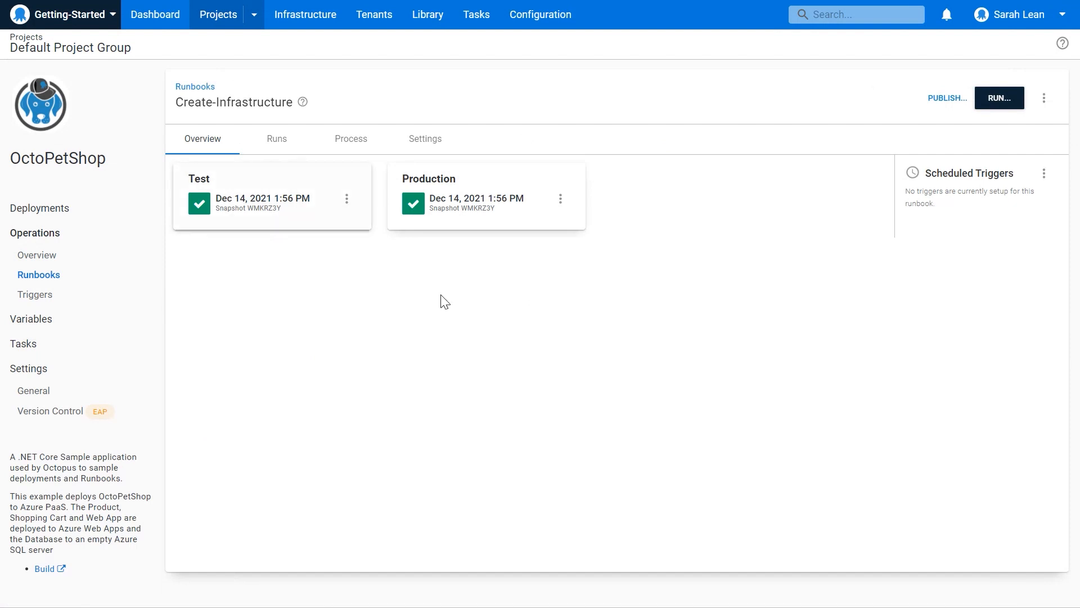
{"action": "left_click", "coordinate": [336, 144]}
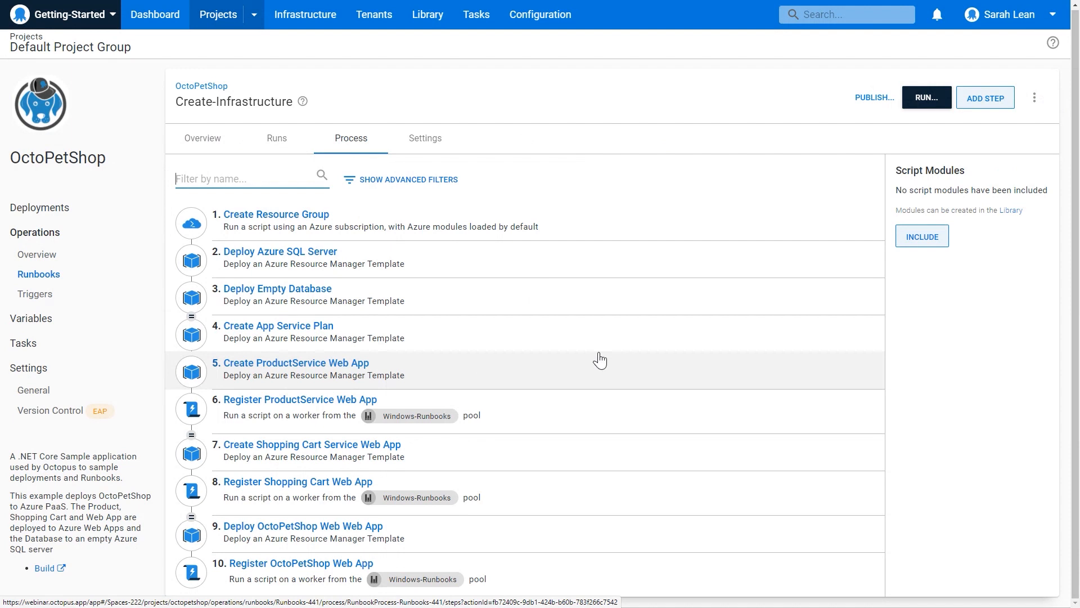
Open the Create App Service Plan process step and expand its template source.
{"action": "left_click", "coordinate": [280, 333]}
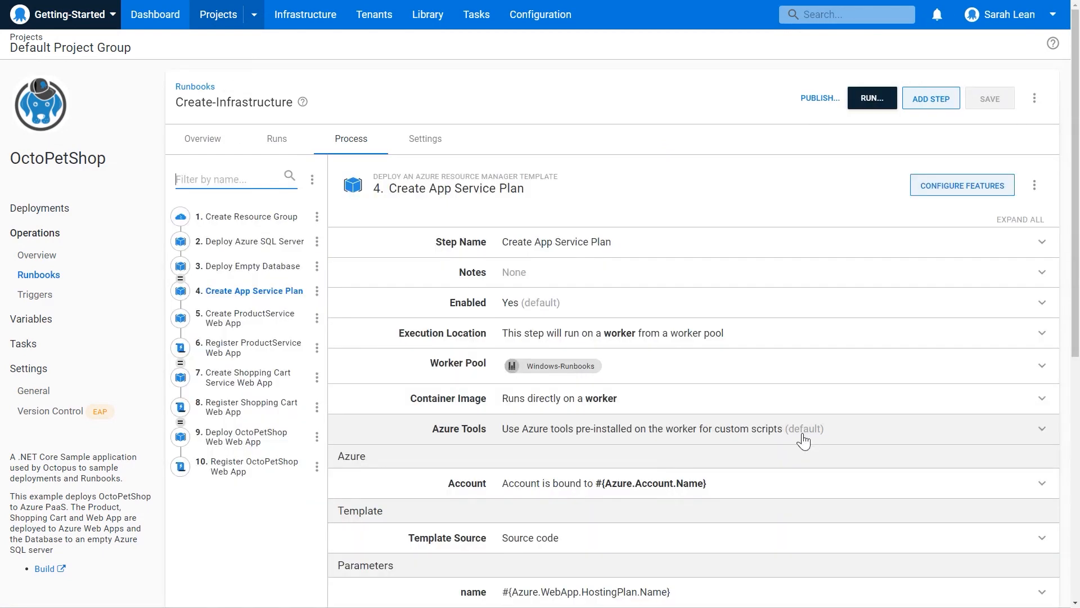
{"action": "scroll", "coordinate": [803, 440], "scroll_direction": "down", "scroll_amount": 2}
{"action": "scroll", "coordinate": [803, 439], "scroll_direction": "down", "scroll_amount": 1}
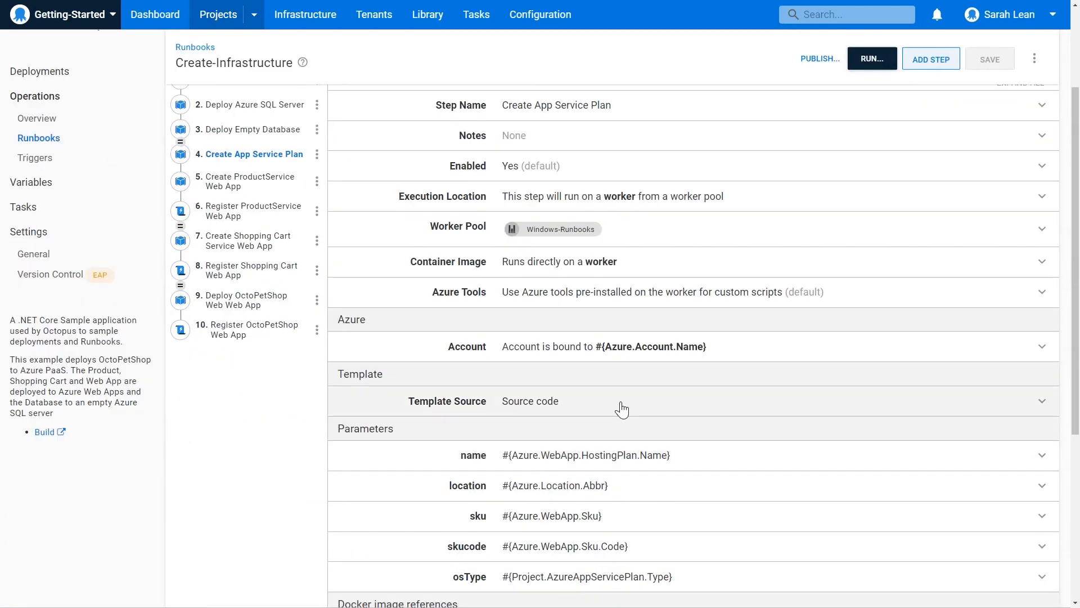
{"action": "left_click", "coordinate": [590, 410]}
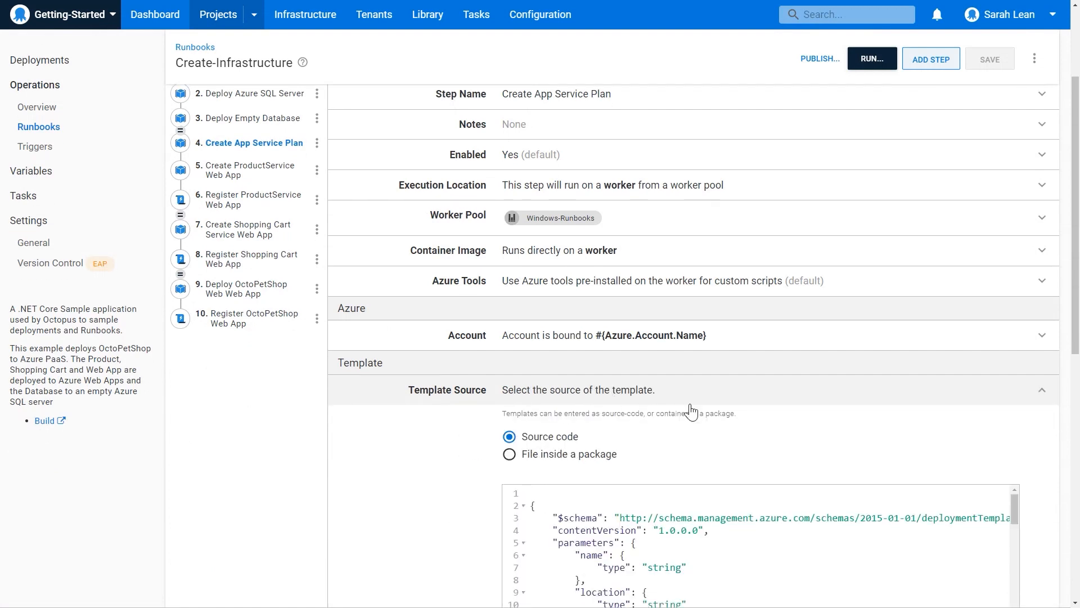
Open the ARM template's source code for editing, look through its parameters and resources, and save it unmodified.
{"action": "scroll", "coordinate": [610, 409], "scroll_direction": "down", "scroll_amount": 3}
{"action": "scroll", "coordinate": [696, 405], "scroll_direction": "down", "scroll_amount": 1}
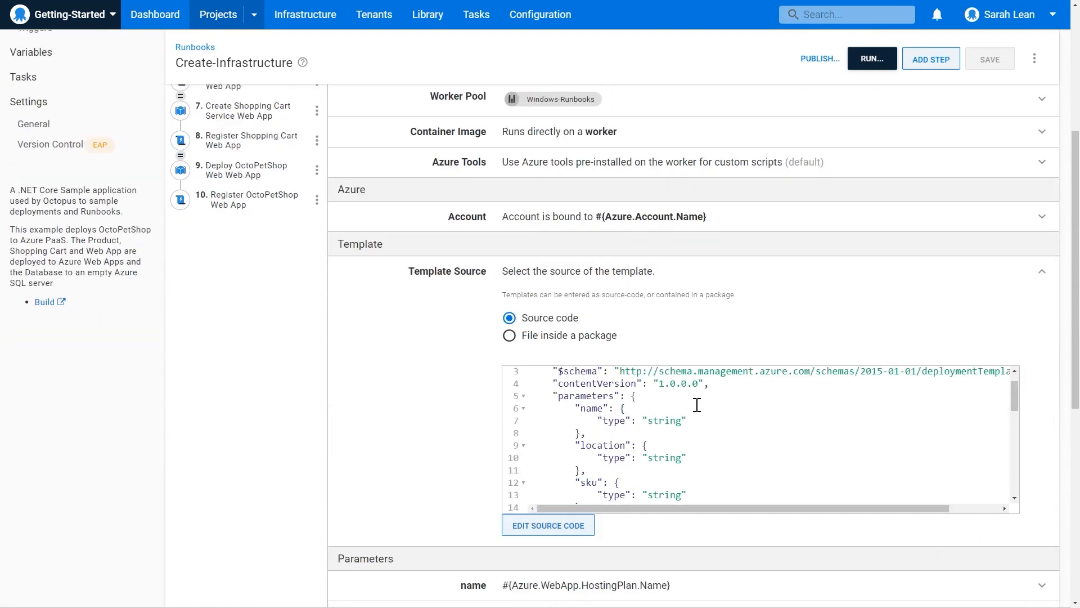
{"action": "left_click", "coordinate": [575, 534]}
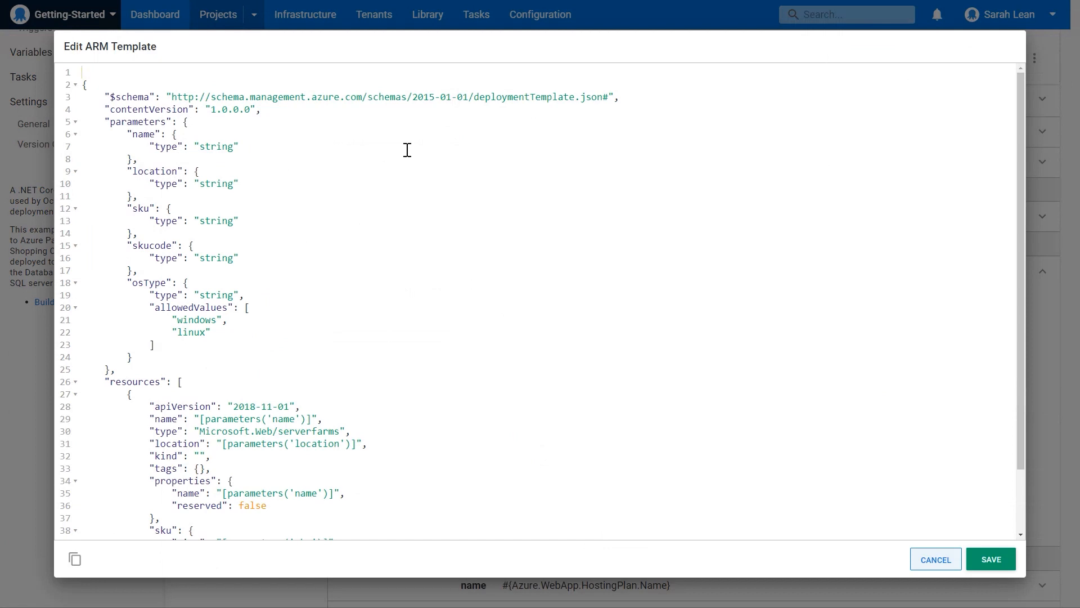
{"action": "scroll", "coordinate": [541, 341], "scroll_direction": "down", "scroll_amount": 1}
{"action": "scroll", "coordinate": [544, 344], "scroll_direction": "down", "scroll_amount": 3}
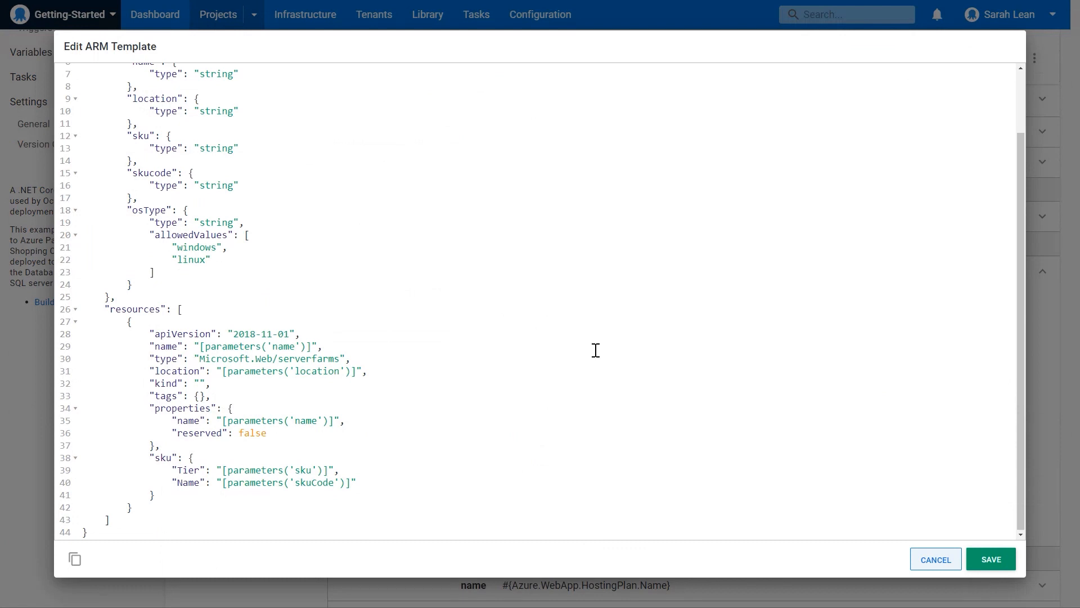
{"action": "scroll", "coordinate": [596, 348], "scroll_direction": "up", "scroll_amount": 3}
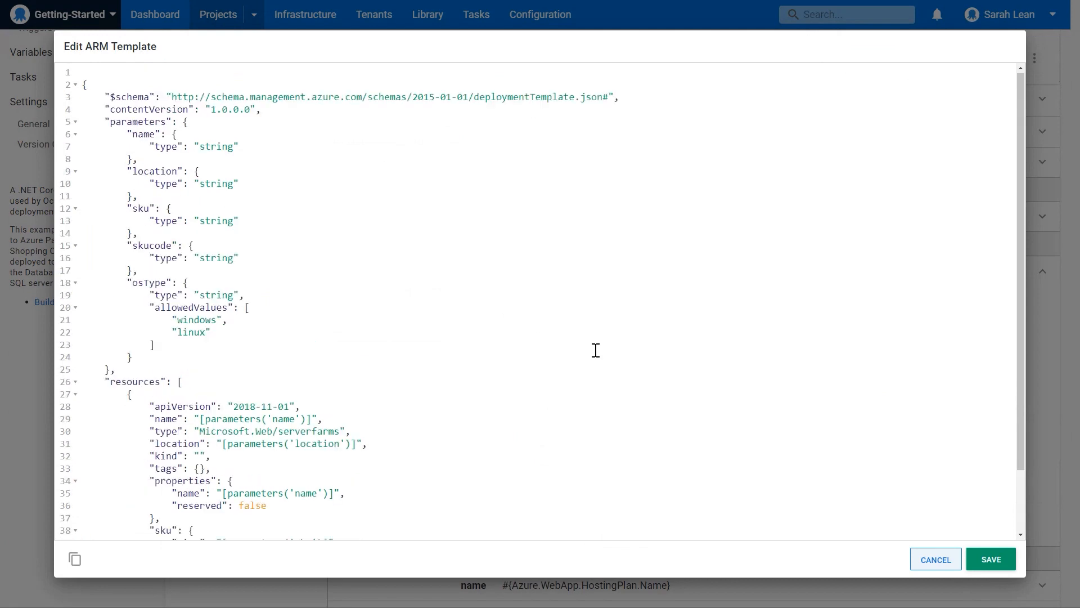
{"action": "left_click", "coordinate": [973, 559]}
{"action": "scroll", "coordinate": [272, 329], "scroll_direction": "up", "scroll_amount": 2}
{"action": "scroll", "coordinate": [272, 329], "scroll_direction": "up", "scroll_amount": 3}
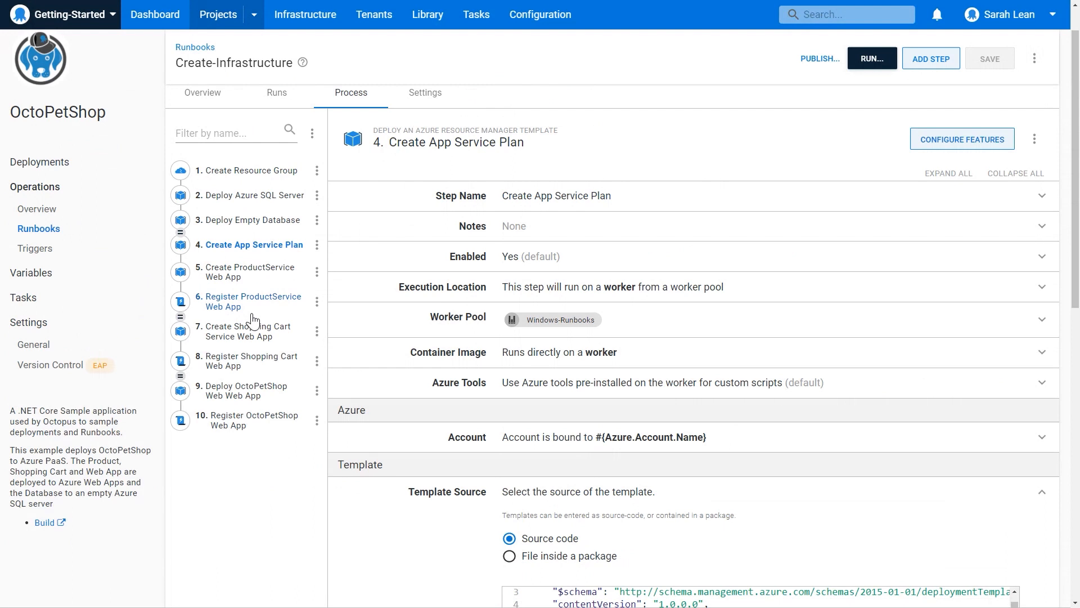
Switch to the Microsoft Azure portal and view the resources in the getting-started-octopetshop-test-rg resource group.
{"action": "mouse_move", "coordinate": [362, 7]}
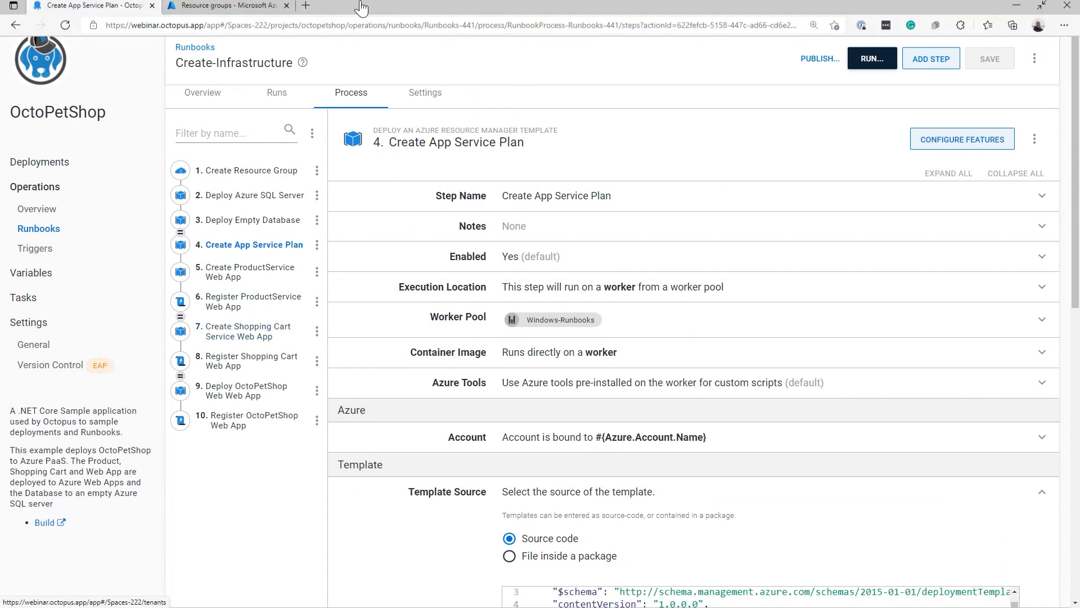
{"action": "left_click", "coordinate": [208, 10]}
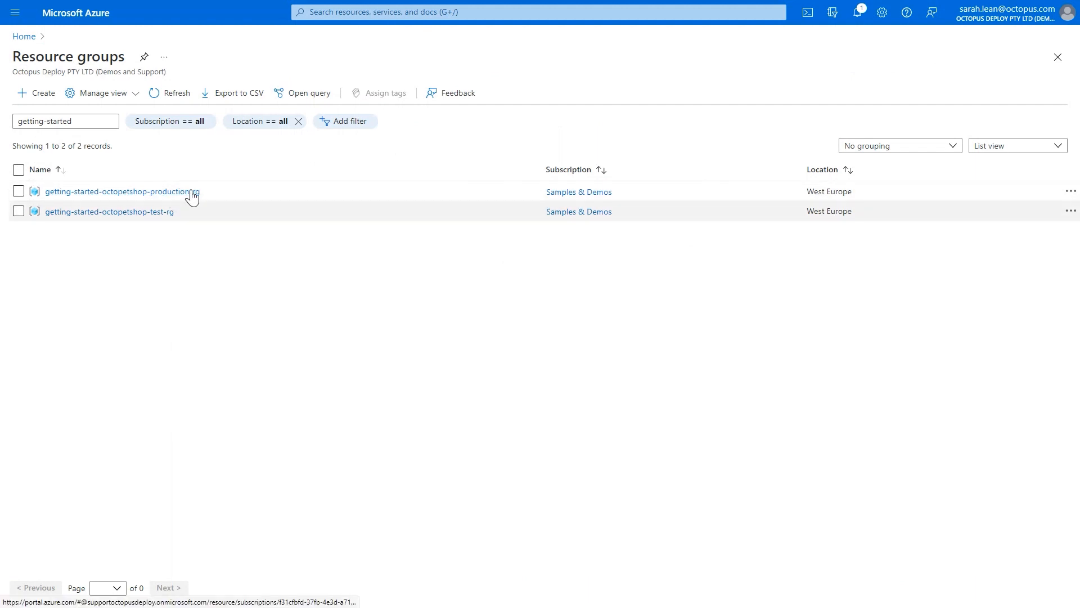
{"action": "left_click", "coordinate": [152, 216]}
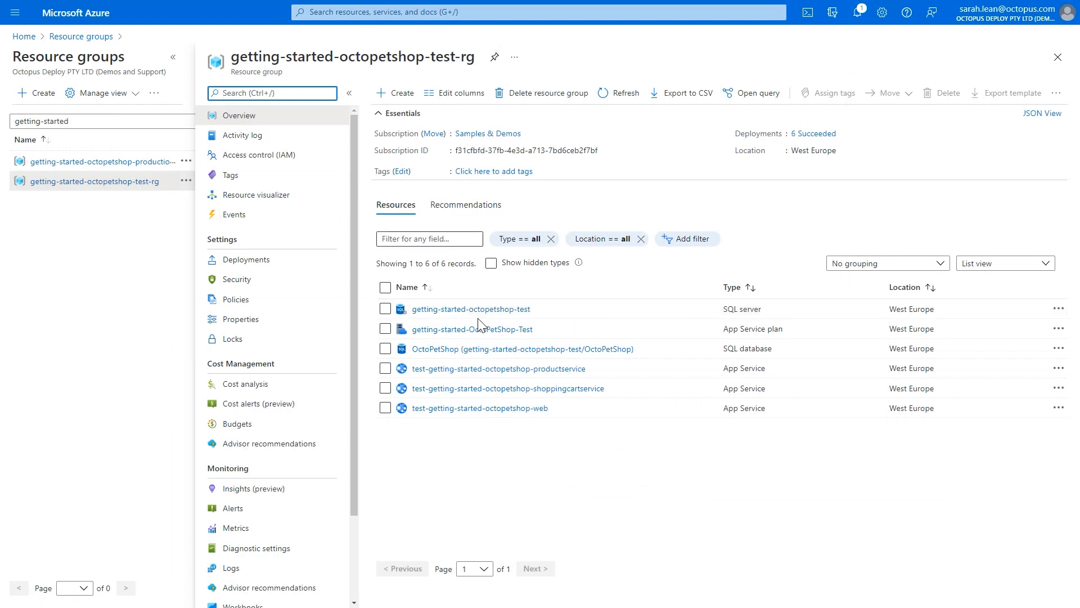
Switch back to Octopus Deploy and open the list of environments in the infrastructure area.
{"action": "mouse_move", "coordinate": [346, 1]}
{"action": "left_click", "coordinate": [108, 3]}
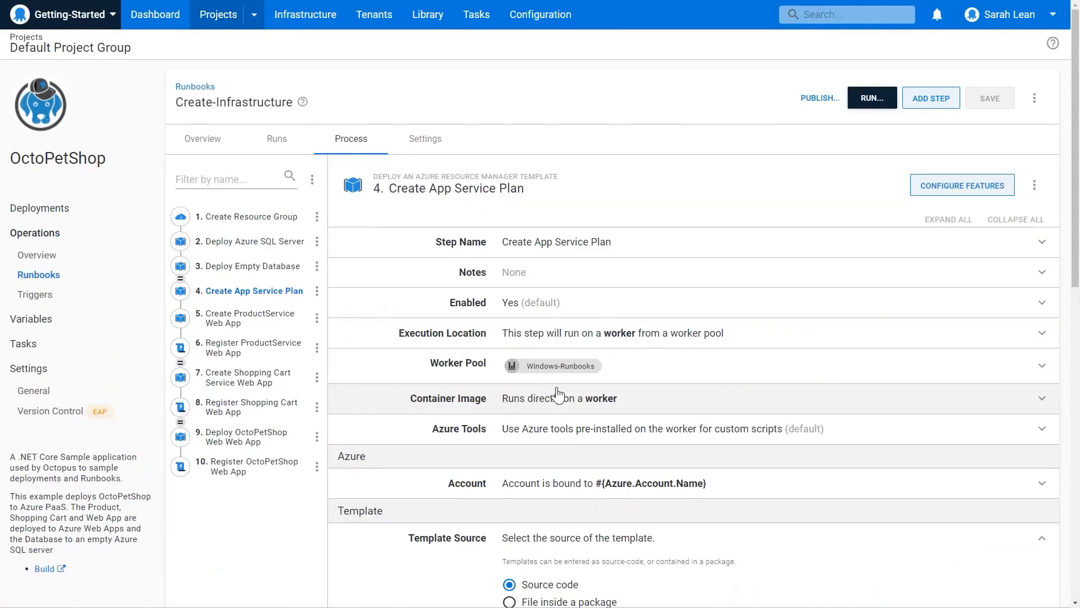
{"action": "left_click", "coordinate": [304, 29]}
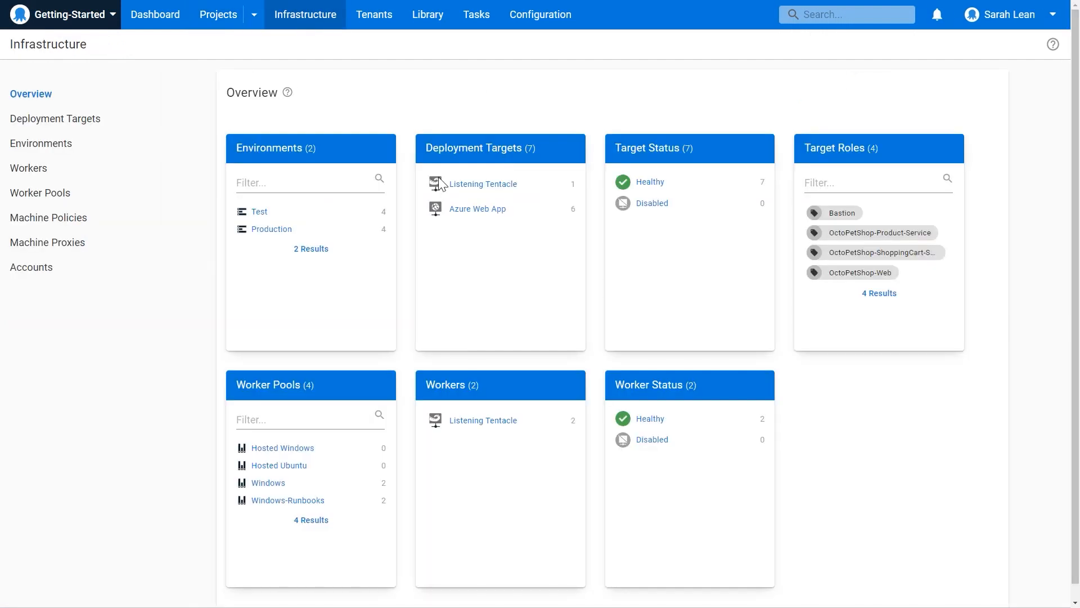
{"action": "left_click", "coordinate": [306, 251]}
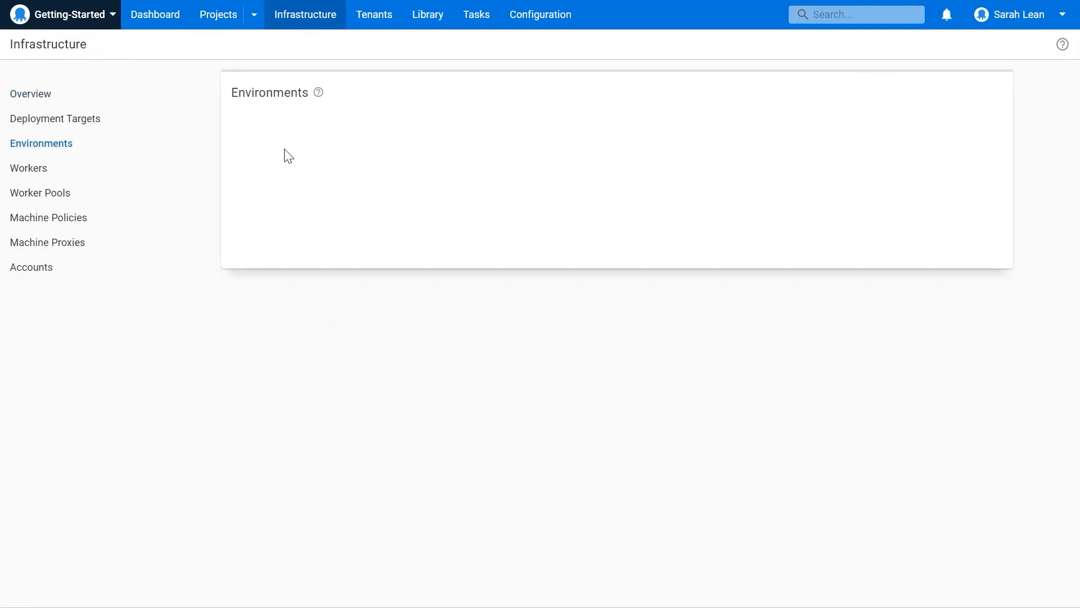
Expand the Test environment to view its deployment targets and their roles.
{"action": "left_click", "coordinate": [258, 210]}
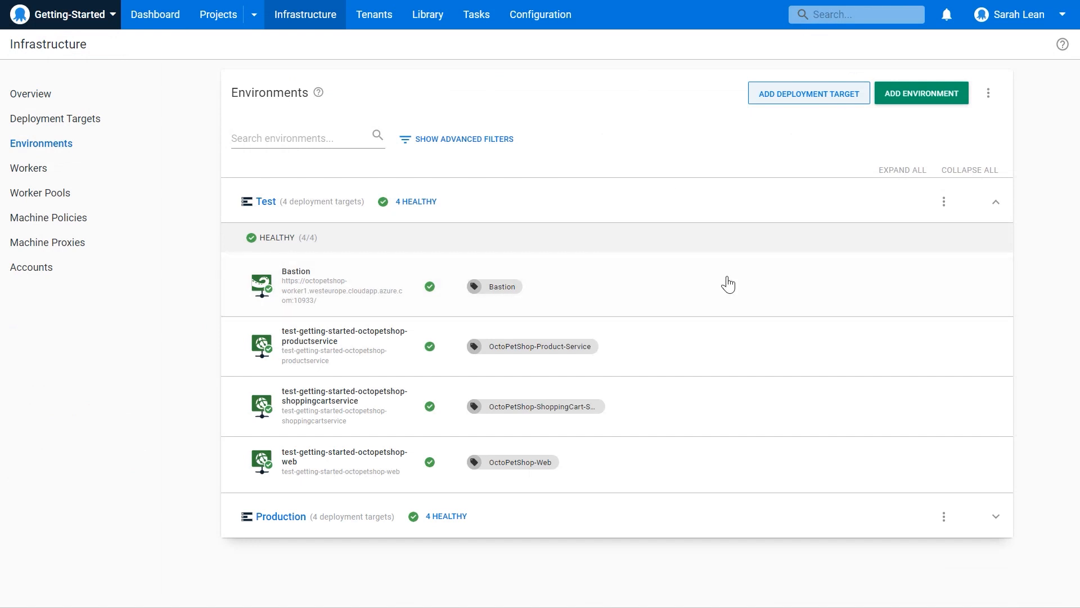
Upload the OctopusSamples.OctoPetShop.Web.20211203.2.zip package to the built-in package repository and return to the package list.
{"action": "left_click", "coordinate": [421, 18]}
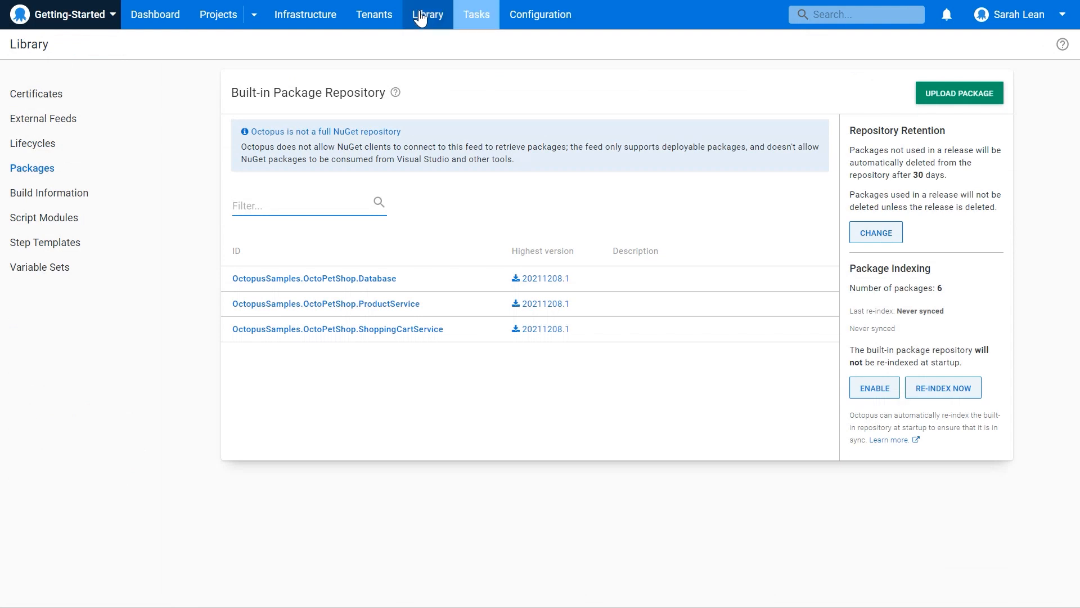
{"action": "left_click", "coordinate": [954, 98]}
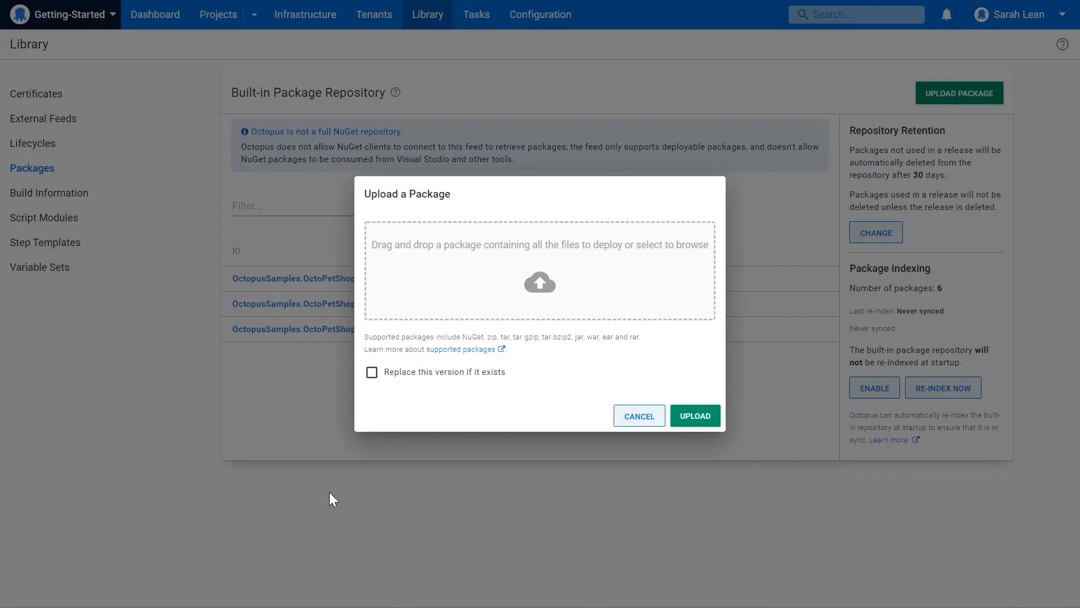
{"action": "left_click_drag", "start_coordinate": [495, 343], "coordinate": [289, 335]}
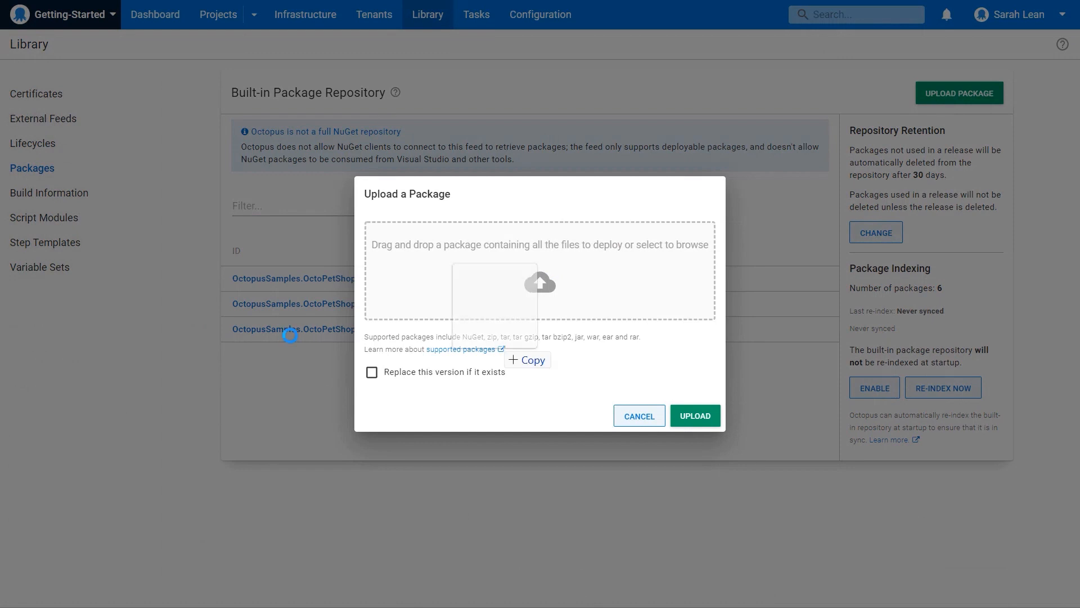
{"action": "left_click_drag", "start_coordinate": [506, 349], "coordinate": [518, 287]}
{"action": "left_click", "coordinate": [694, 438]}
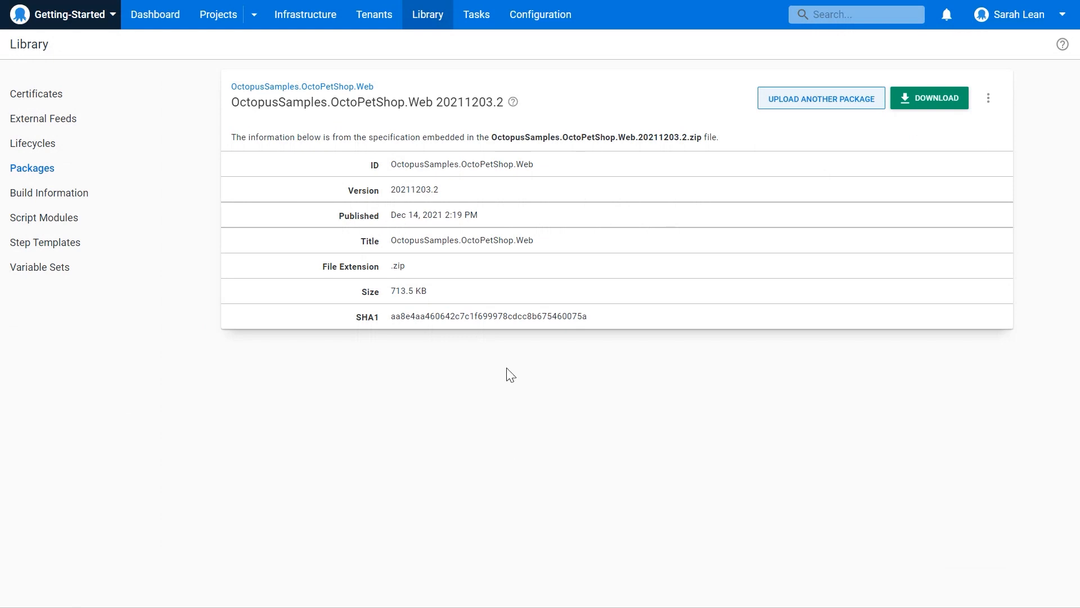
{"action": "left_click", "coordinate": [423, 24]}
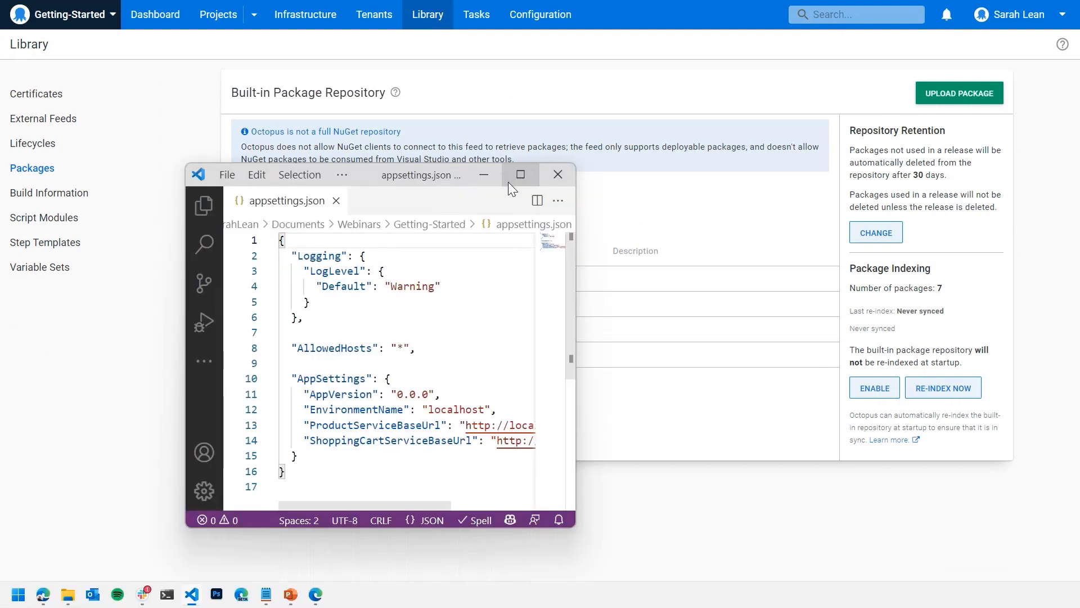
Switch to Visual Studio Code and examine the AppSettings block in appsettings.json.
{"action": "left_click", "coordinate": [514, 177]}
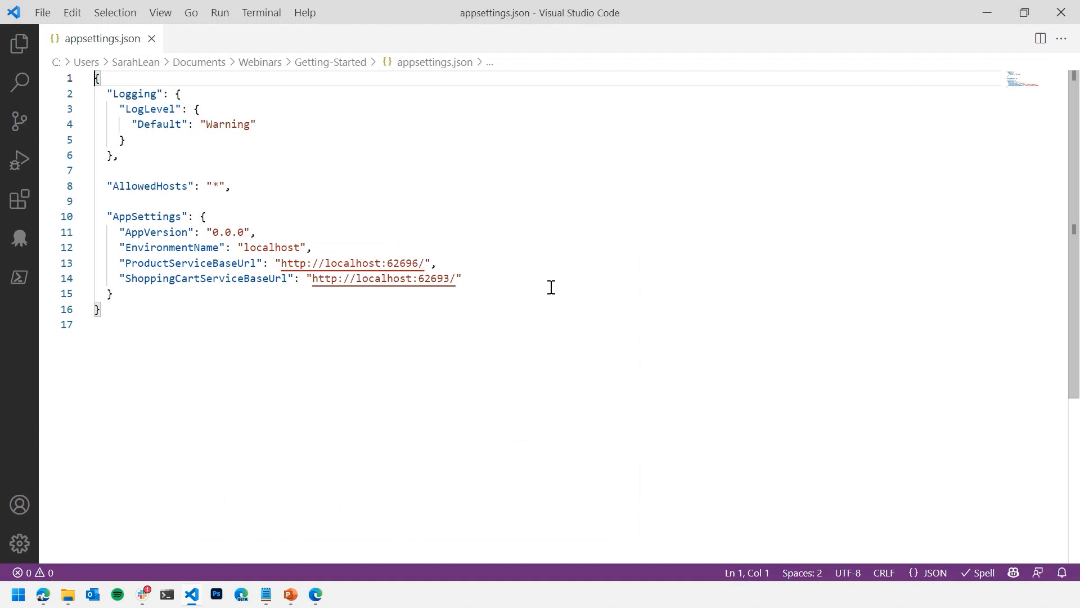
{"action": "left_click_drag", "start_coordinate": [468, 293], "coordinate": [101, 216]}
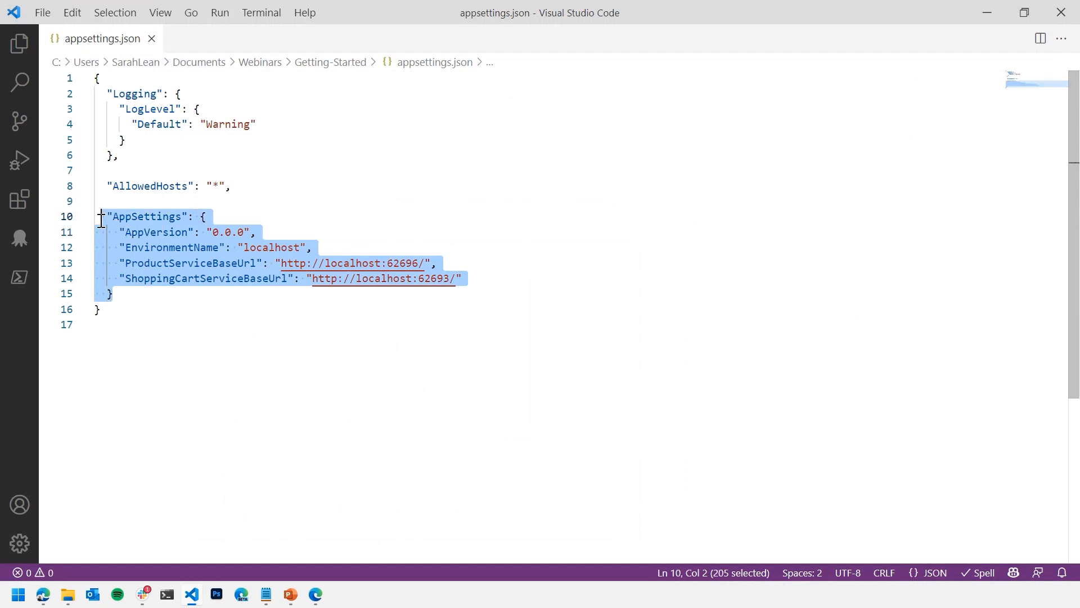
{"action": "left_click", "coordinate": [374, 328]}
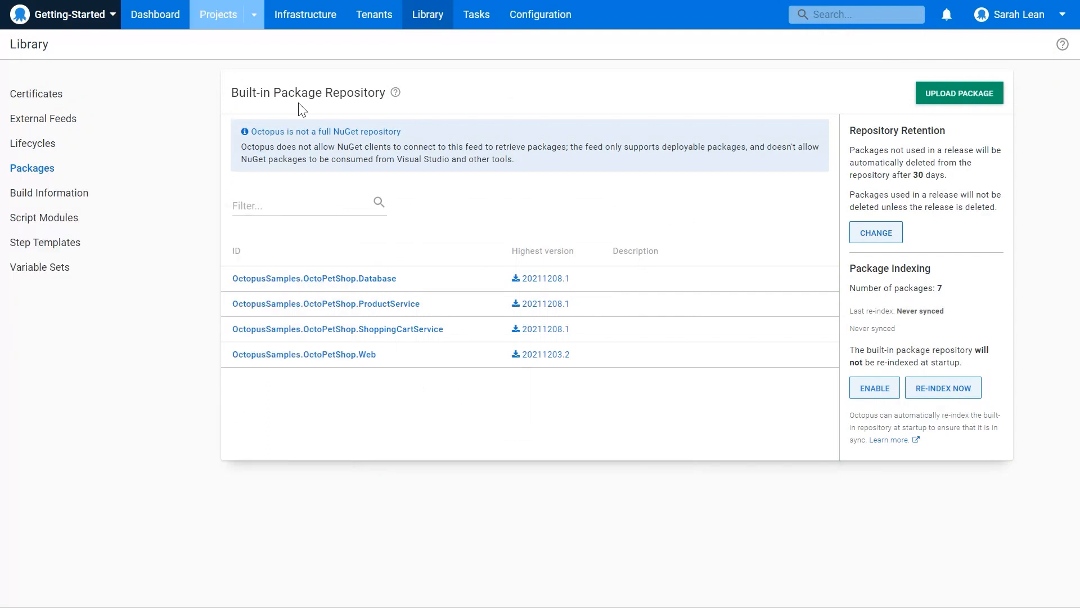
Switch back to Octopus Deploy and open the project variables of the OctoPetShop project.
{"action": "left_click", "coordinate": [220, 25]}
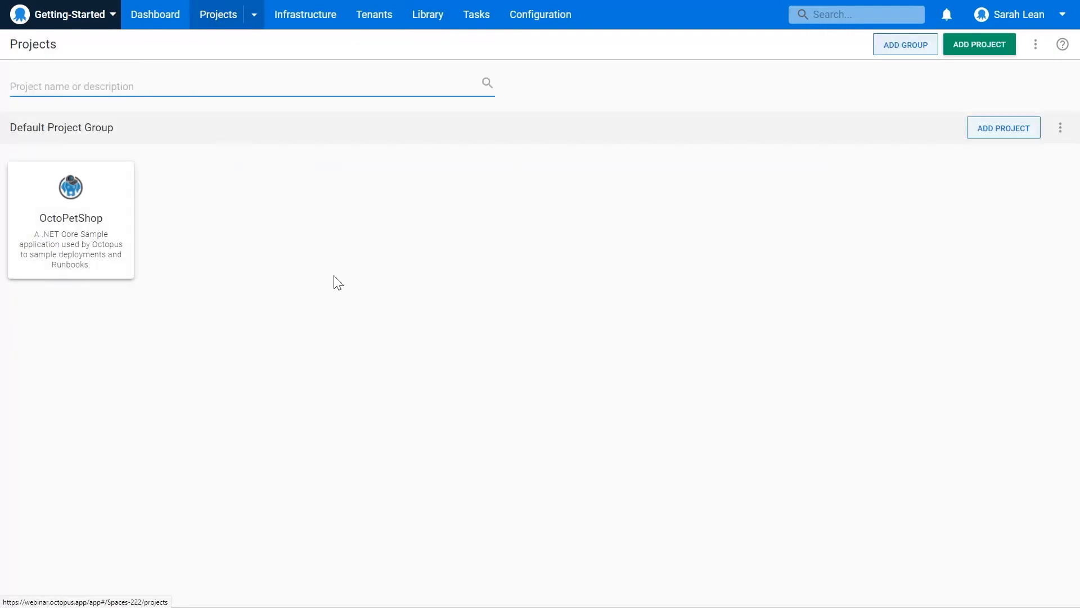
{"action": "left_click", "coordinate": [77, 242]}
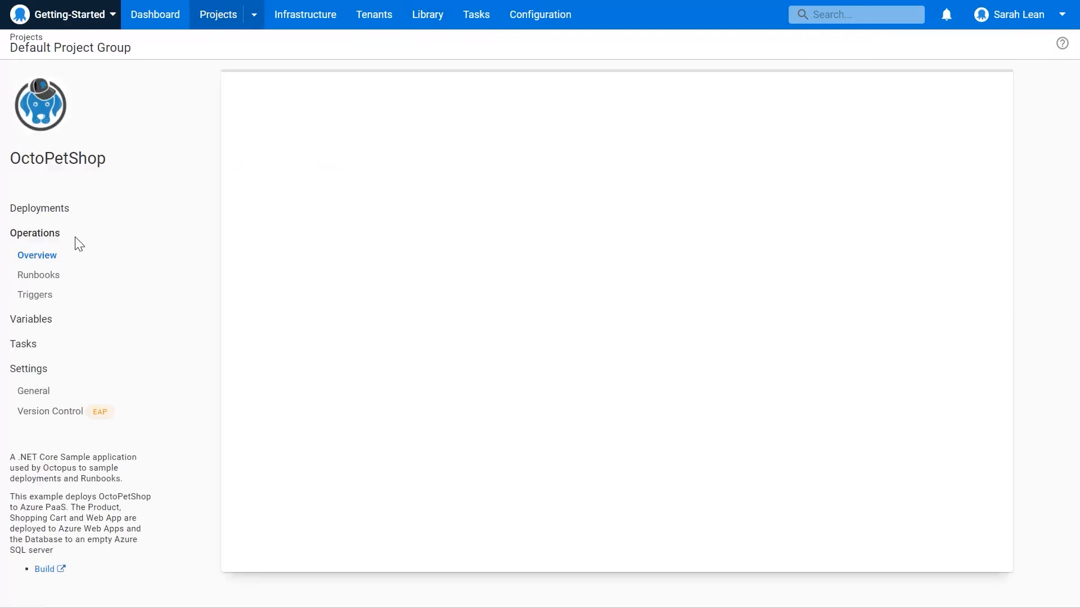
{"action": "left_click", "coordinate": [45, 330]}
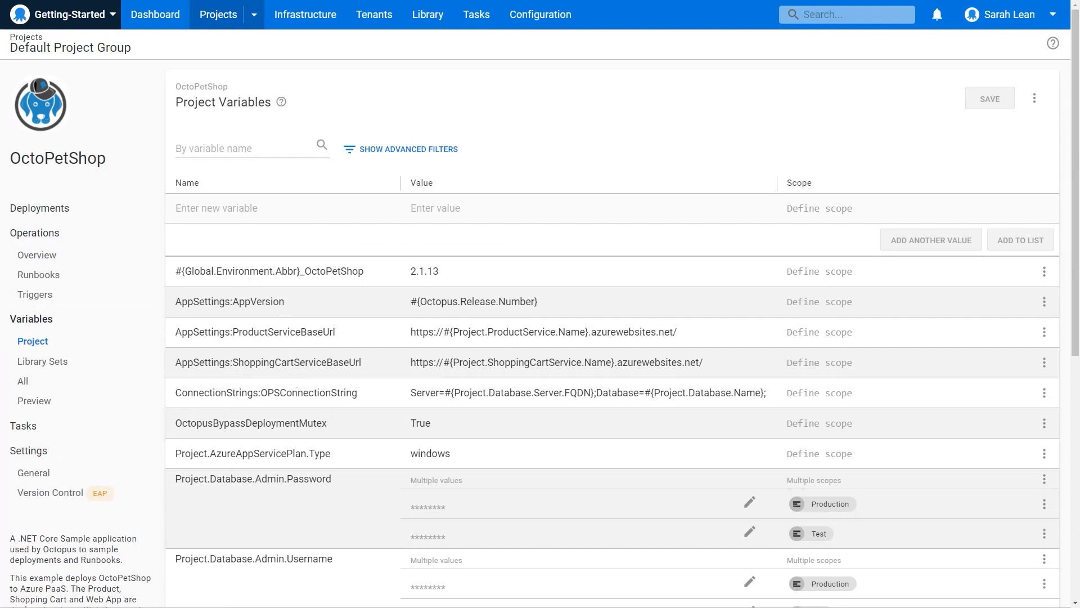
Add the project variable AppSettings:EnvironmentName with the value #{Octopus.Environment.Name} and no scope, and save the variables.
{"action": "left_click", "coordinate": [235, 212]}
{"action": "type", "text": "AppSettings:EnvironmentName"}
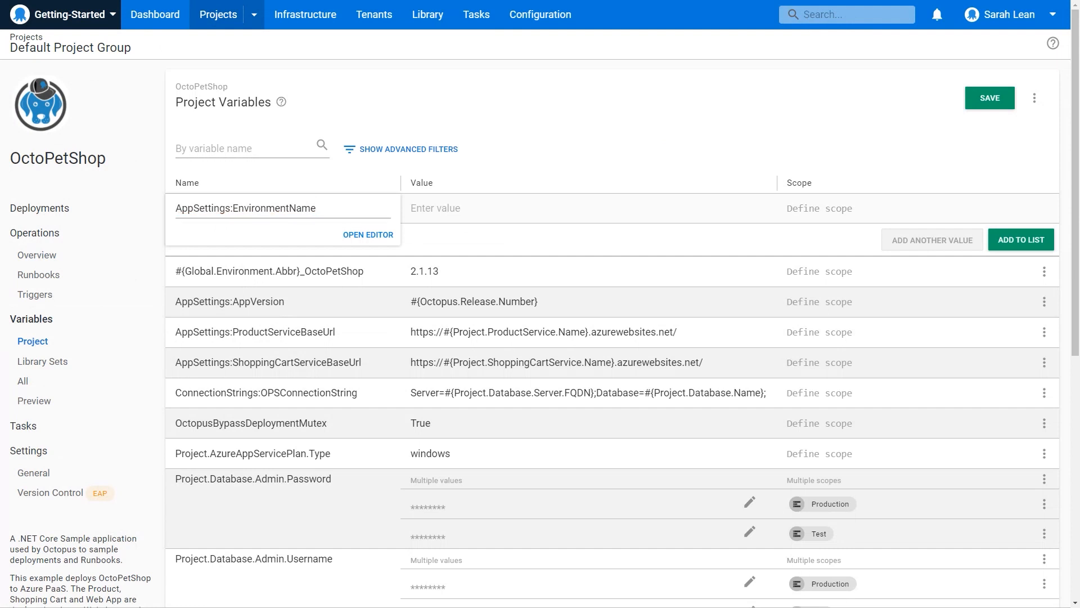
{"action": "left_click", "coordinate": [450, 209]}
{"action": "type", "text": "#{Octopus.Environment.Name}"}
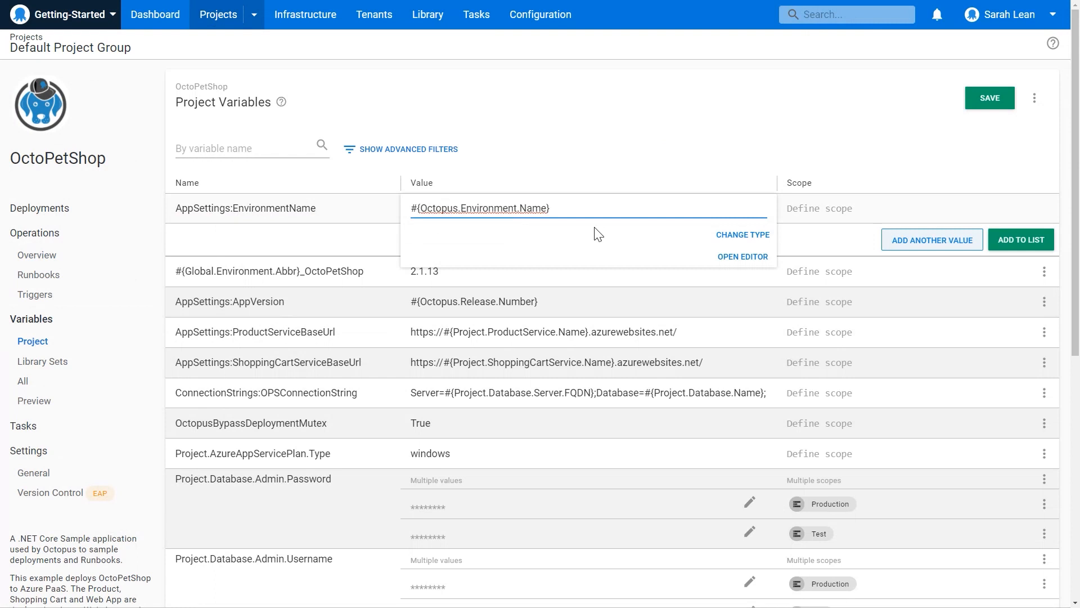
{"action": "left_click", "coordinate": [849, 209]}
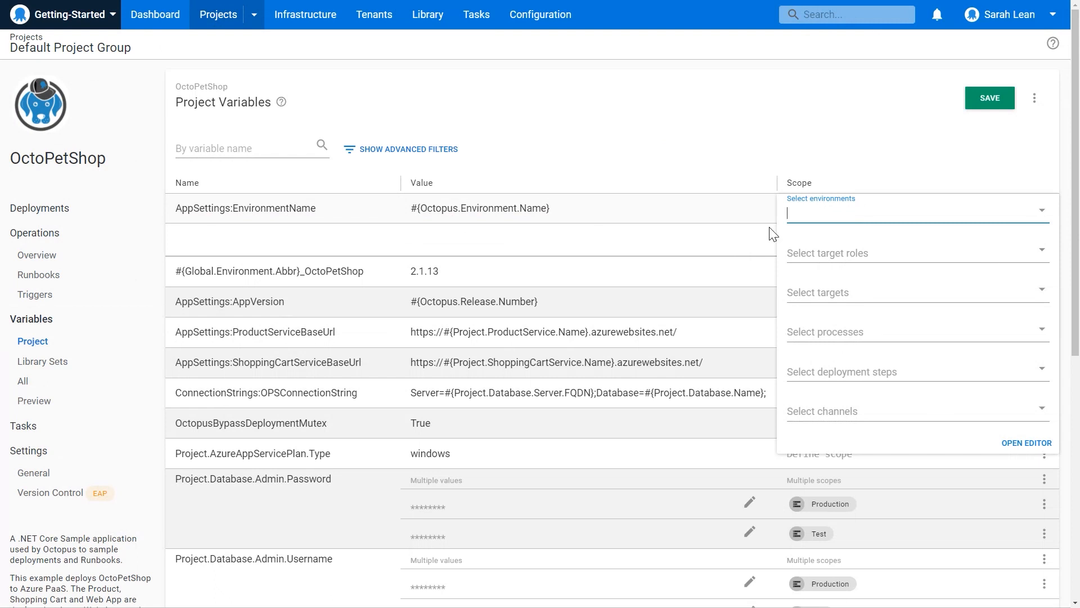
{"action": "left_click", "coordinate": [670, 183]}
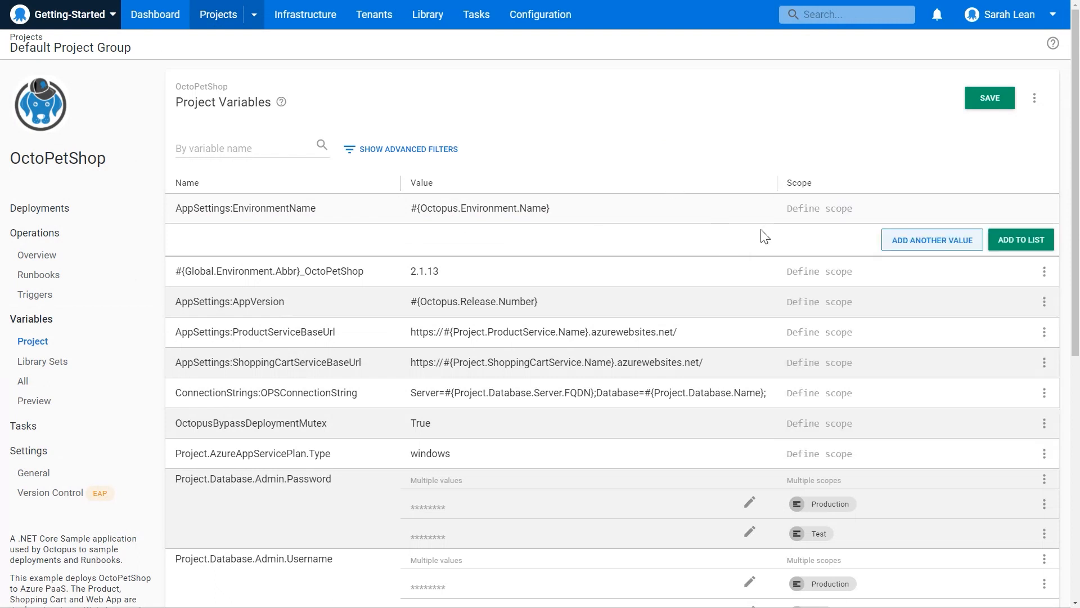
{"action": "left_click", "coordinate": [1021, 241]}
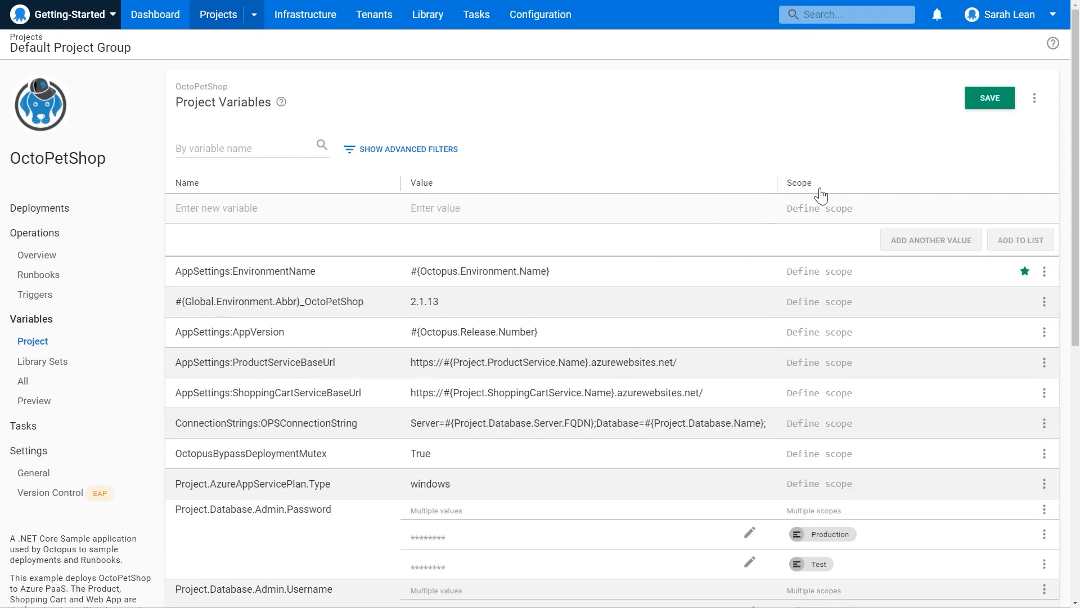
{"action": "left_click", "coordinate": [988, 101]}
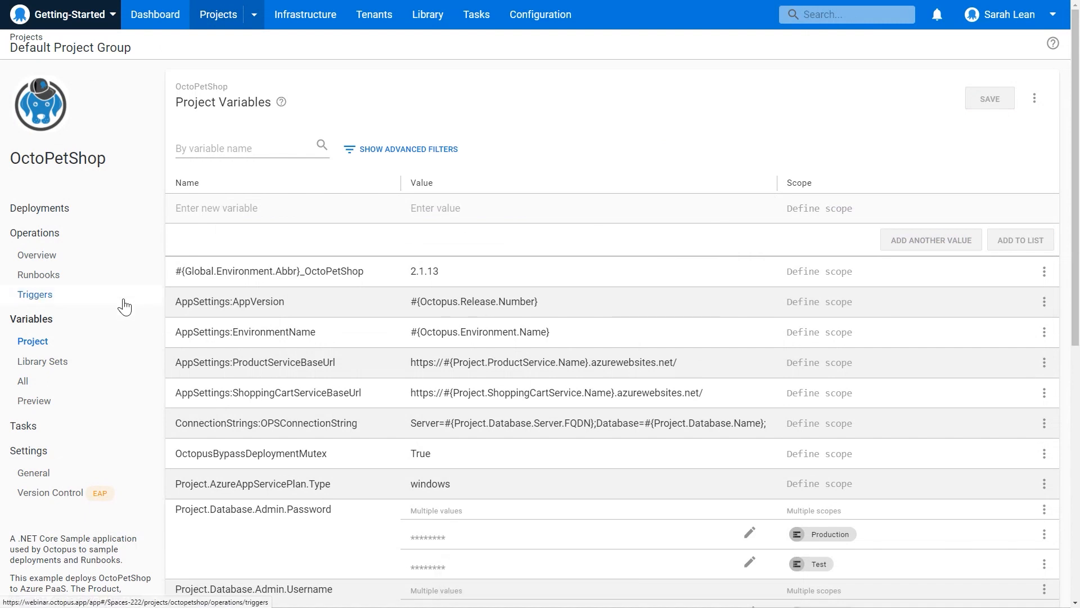
Preview the project's deployment variables for the Test environment and for the Production environment.
{"action": "left_click", "coordinate": [43, 404]}
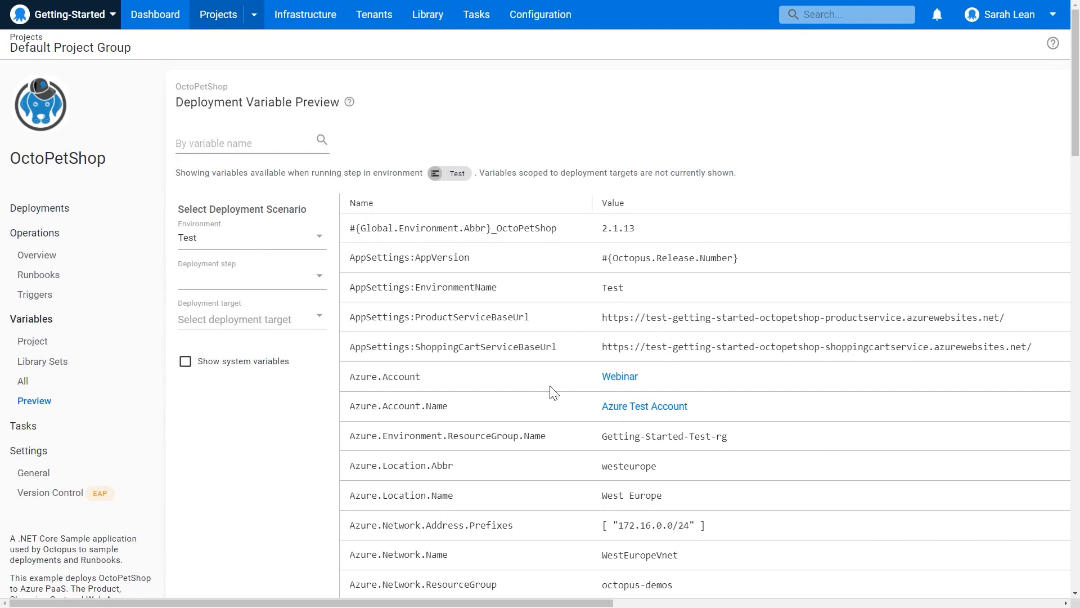
{"action": "left_click", "coordinate": [230, 242]}
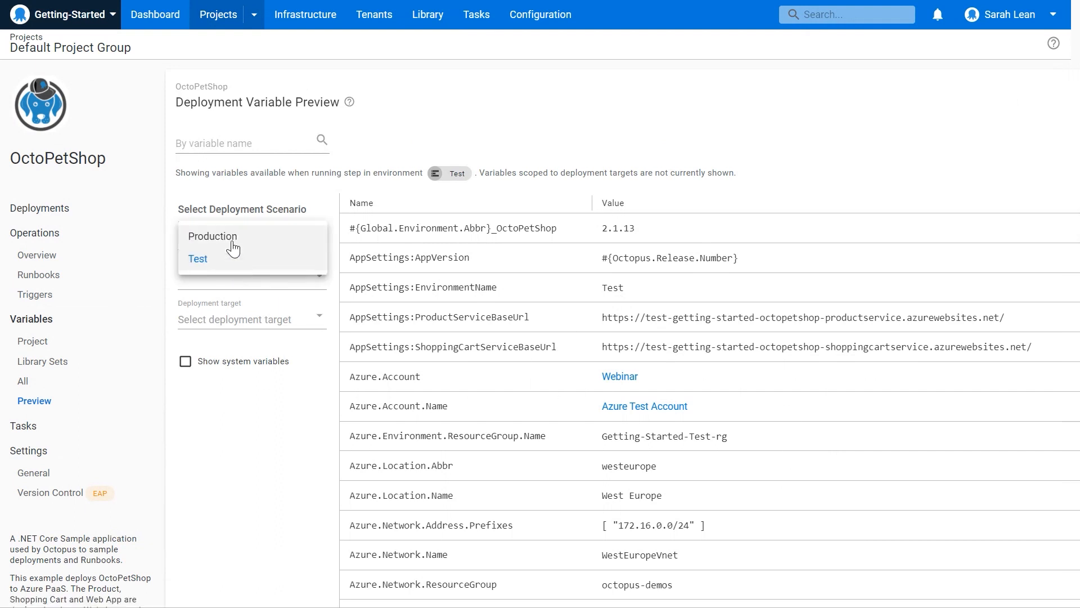
{"action": "left_click", "coordinate": [233, 242]}
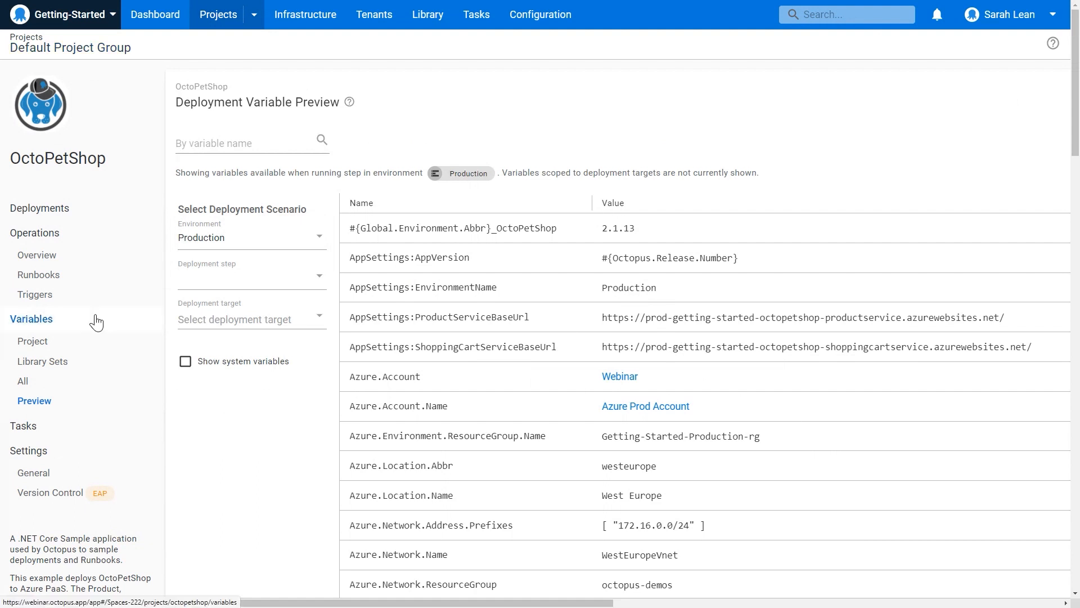
Start OctoPetShop's deployment process by searching the step templates for "package" and adding a Deploy a Package step.
{"action": "left_click", "coordinate": [65, 213]}
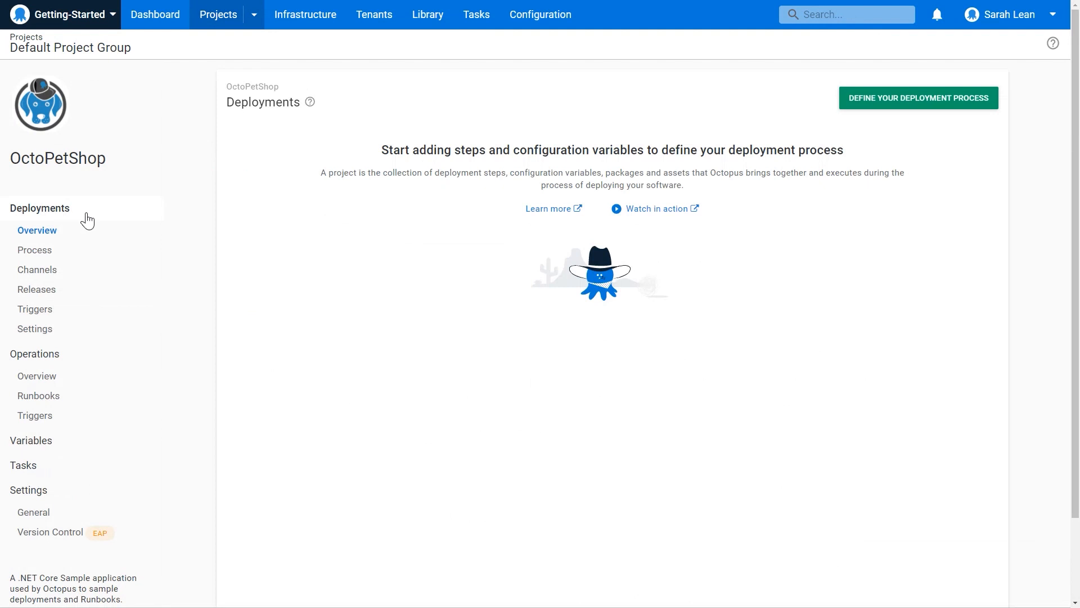
{"action": "left_click", "coordinate": [954, 104]}
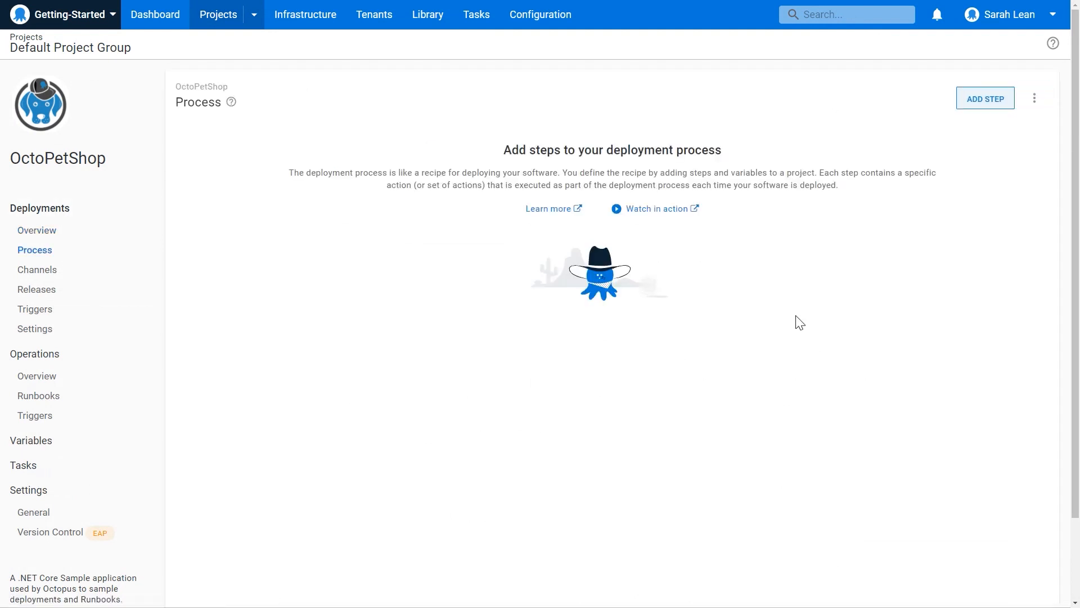
{"action": "left_click", "coordinate": [982, 102]}
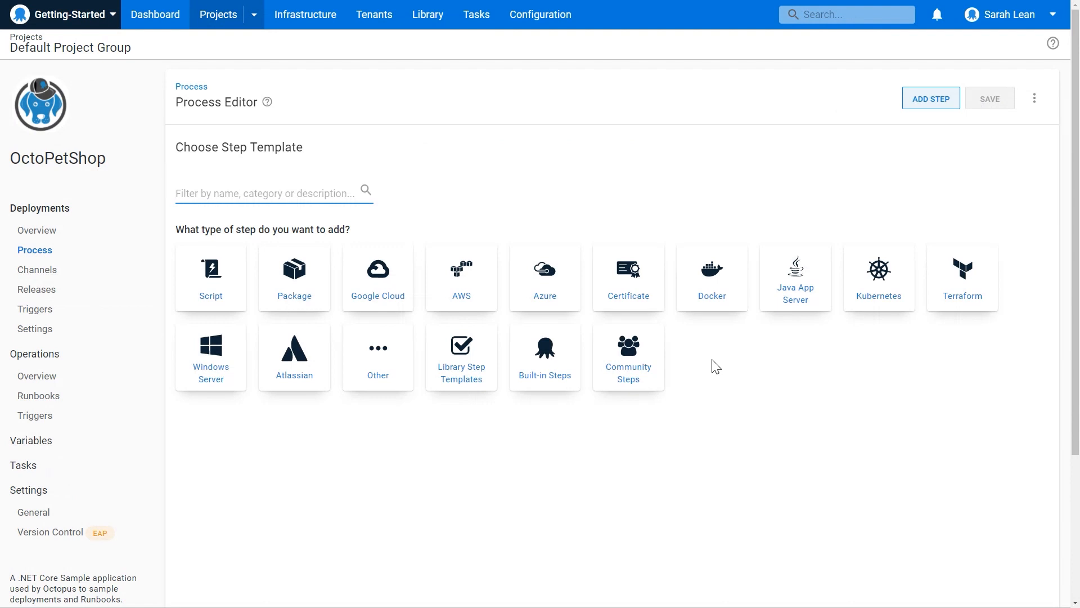
{"action": "type", "text": "deploy package"}
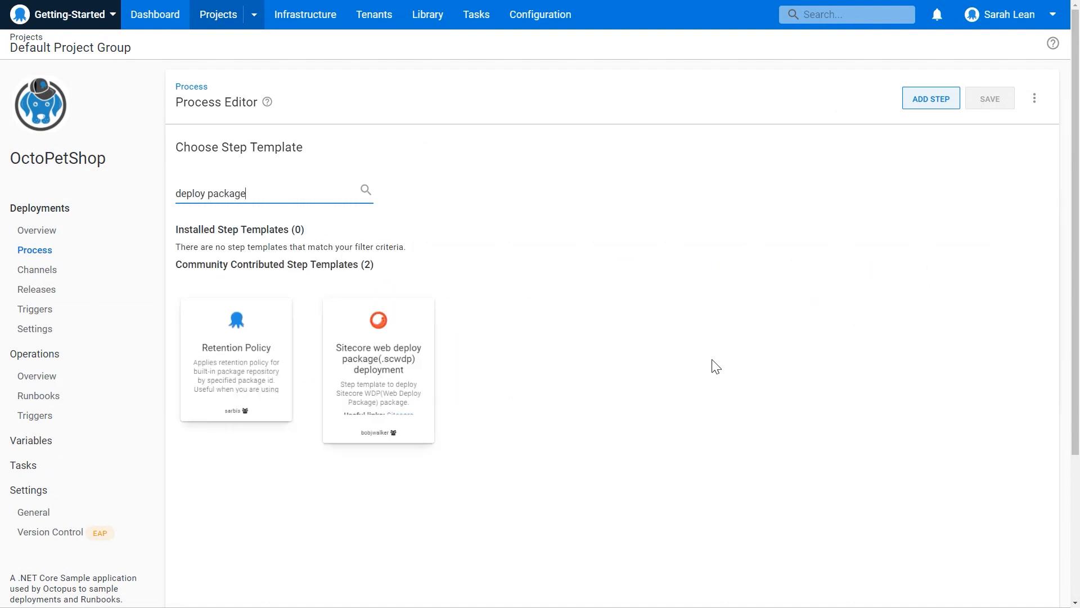
{"action": "left_click_drag", "start_coordinate": [297, 188], "coordinate": [174, 193]}
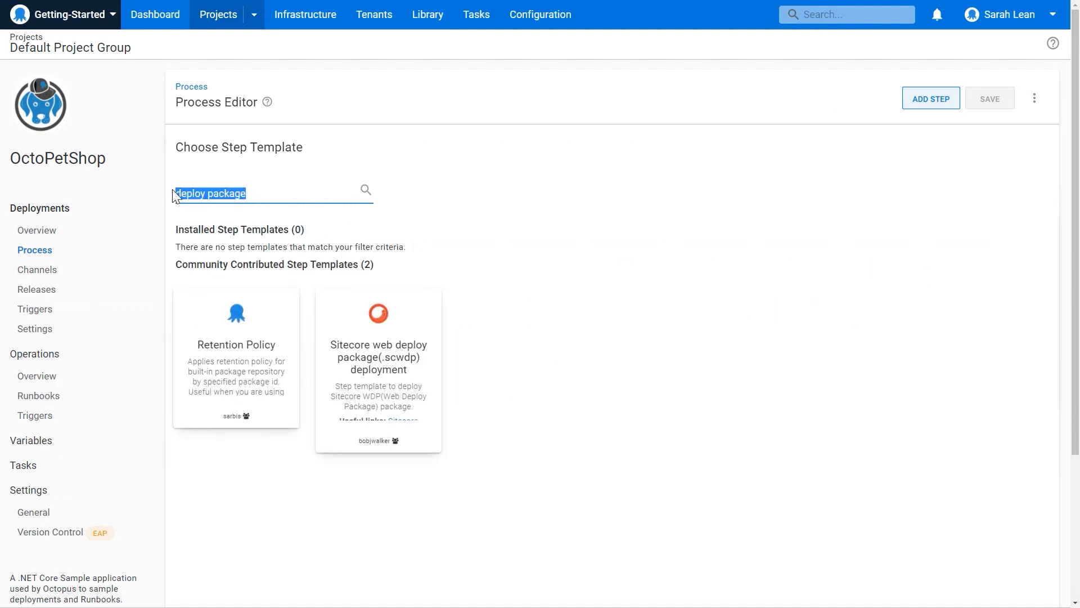
{"action": "type", "text": "package"}
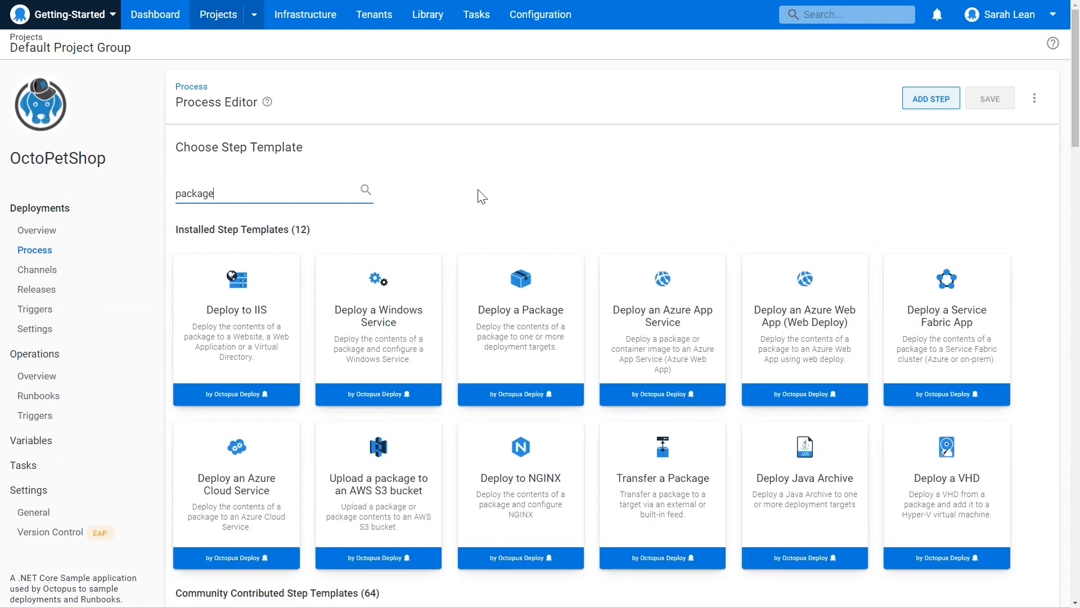
{"action": "left_click", "coordinate": [518, 332]}
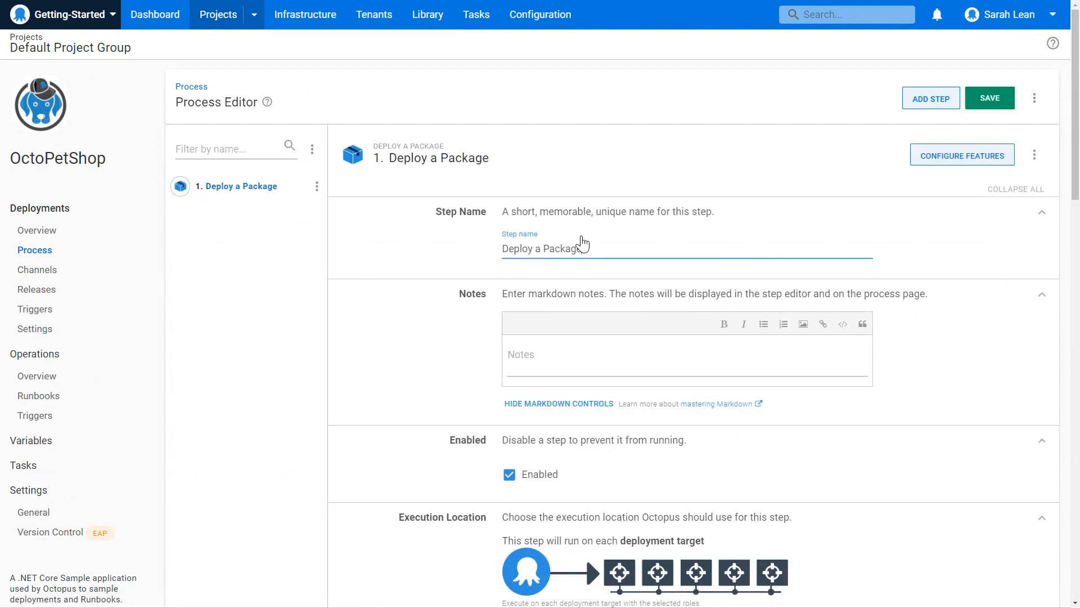
Name the new package deployment step "Deploy to database".
{"action": "triple_click", "coordinate": [617, 248]}
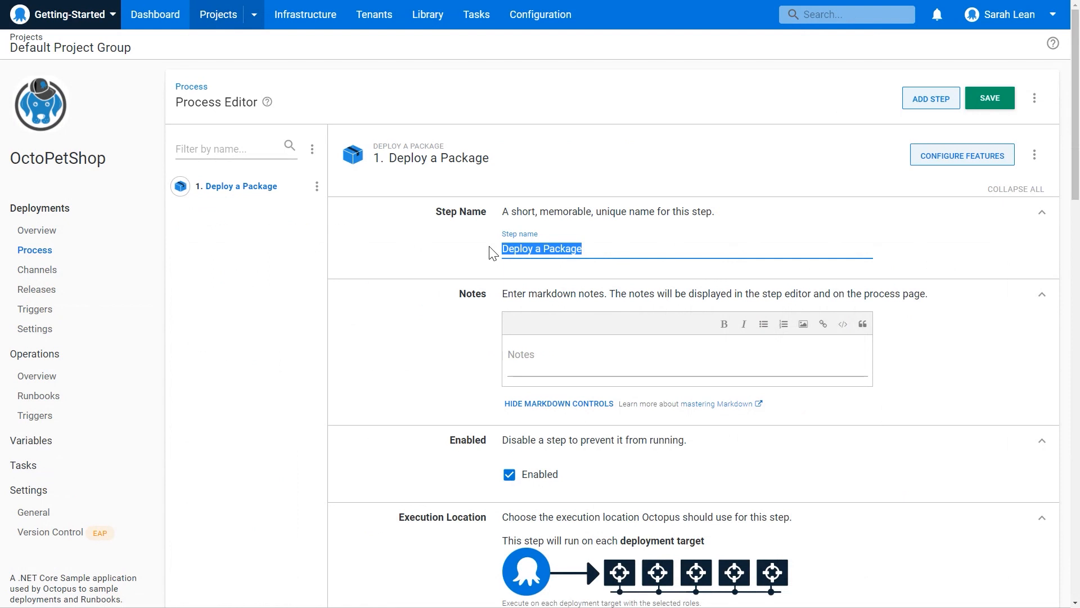
{"action": "type", "text": "Deploy to database"}
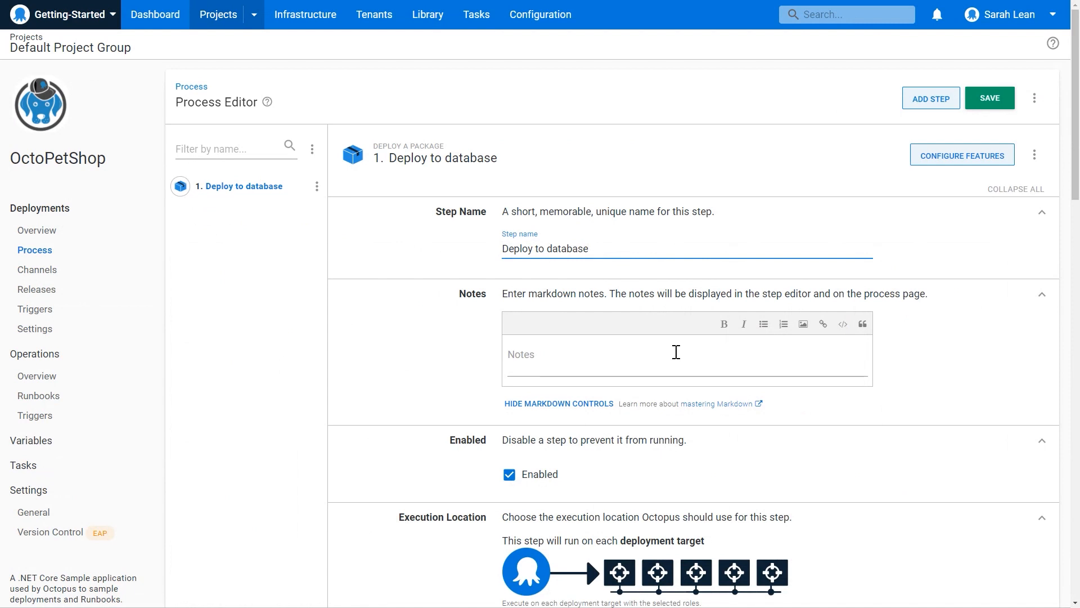
Set the database deployment step to run on targets in the Bastion role.
{"action": "scroll", "coordinate": [743, 371], "scroll_direction": "down", "scroll_amount": 2}
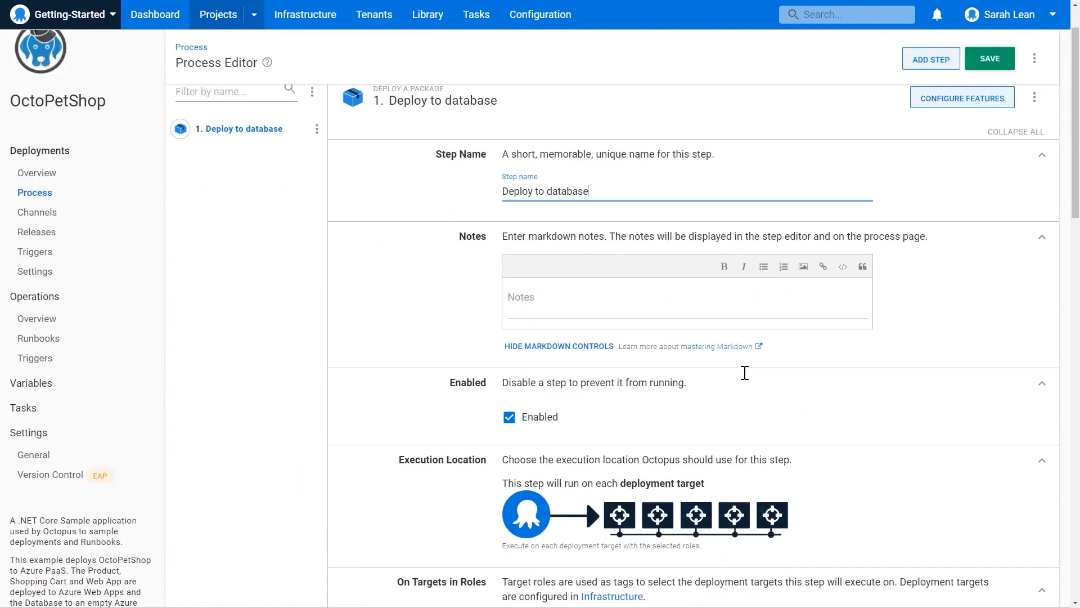
{"action": "scroll", "coordinate": [838, 378], "scroll_direction": "down", "scroll_amount": 2}
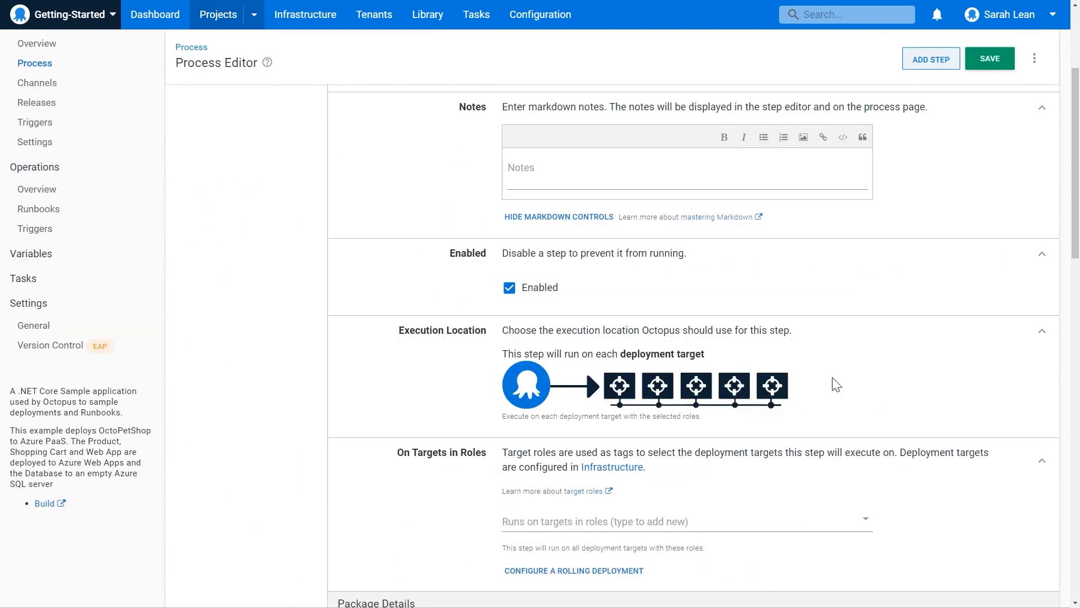
{"action": "scroll", "coordinate": [841, 380], "scroll_direction": "down", "scroll_amount": 4}
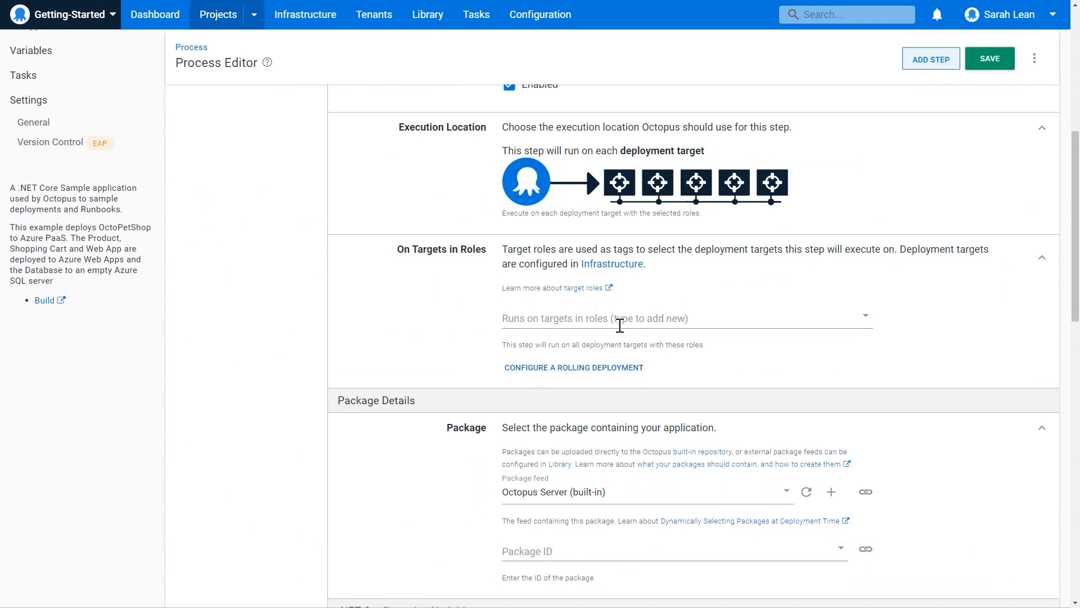
{"action": "left_click", "coordinate": [620, 326]}
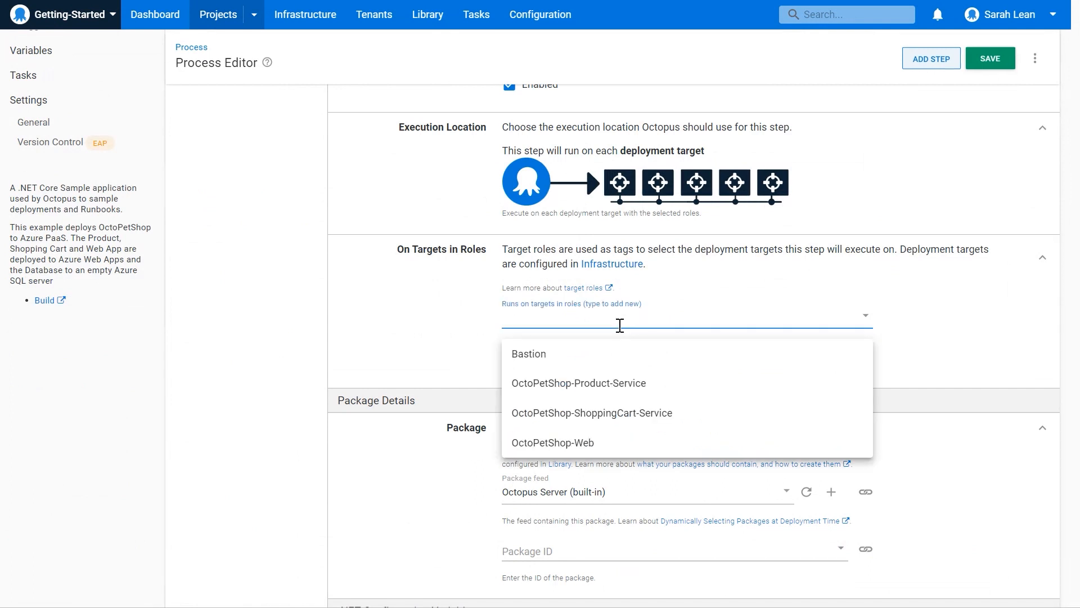
{"action": "left_click", "coordinate": [551, 354]}
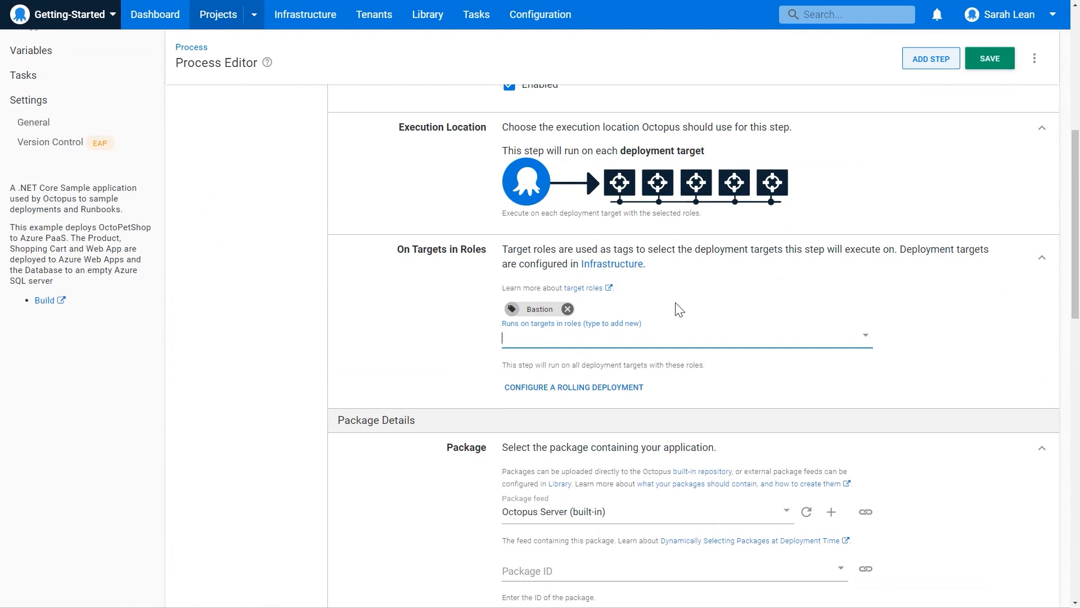
Select OctopusSamples.OctoPetShop.Database as the database deployment step's package and save the process.
{"action": "scroll", "coordinate": [863, 342], "scroll_direction": "down", "scroll_amount": 3}
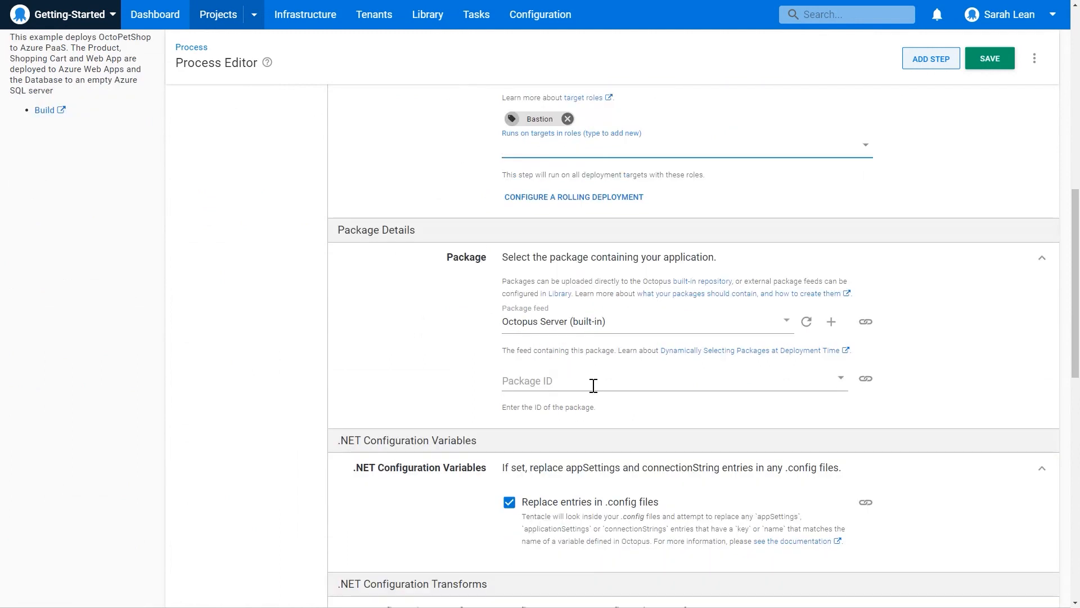
{"action": "left_click", "coordinate": [700, 385]}
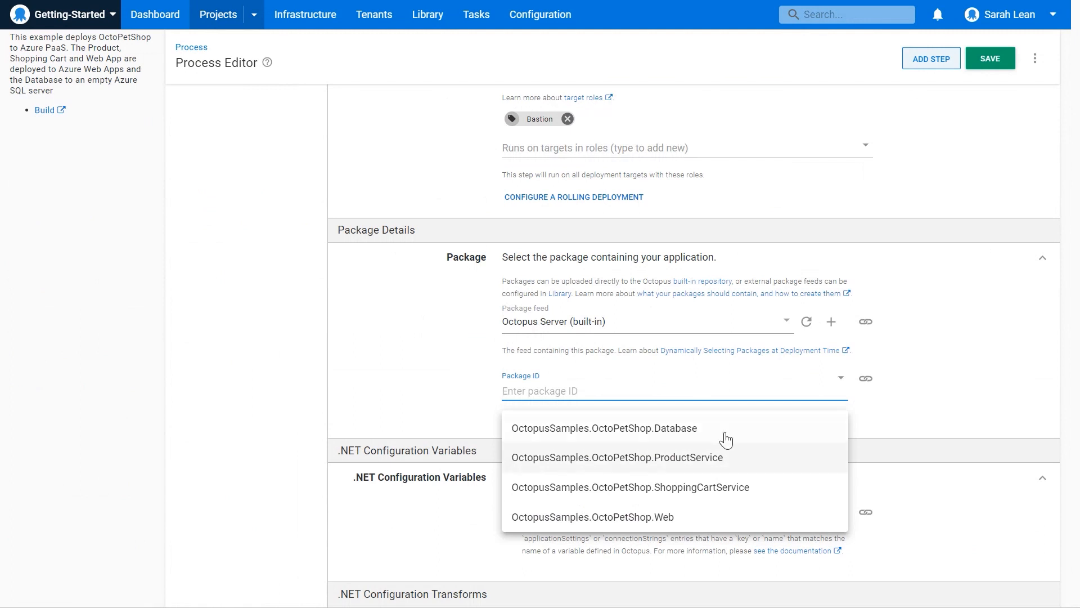
{"action": "left_click", "coordinate": [670, 431]}
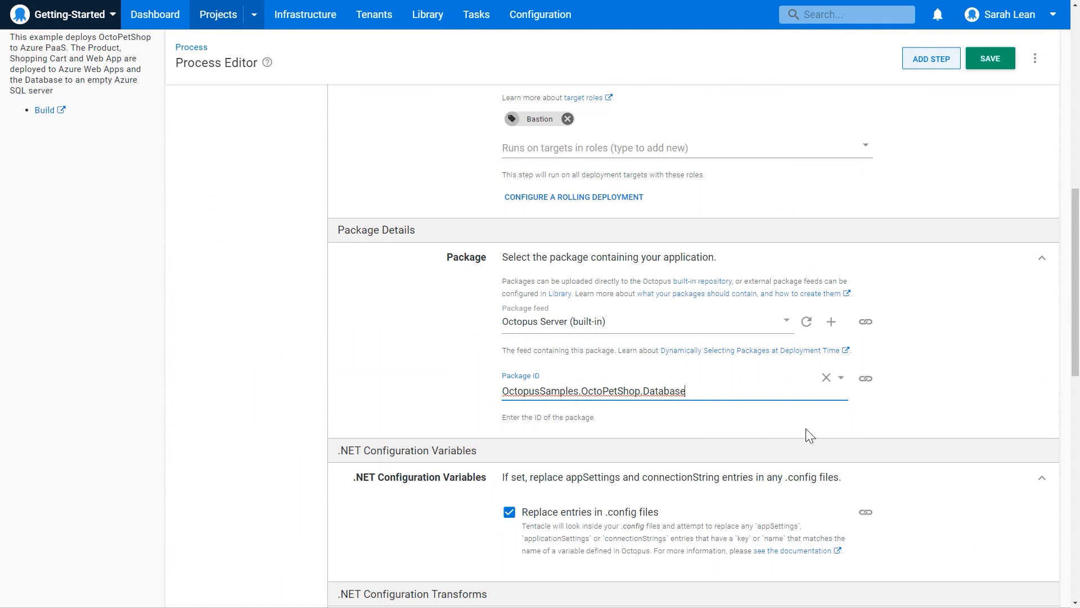
{"action": "left_click", "coordinate": [987, 63]}
{"action": "scroll", "coordinate": [996, 99], "scroll_direction": "down", "scroll_amount": 7}
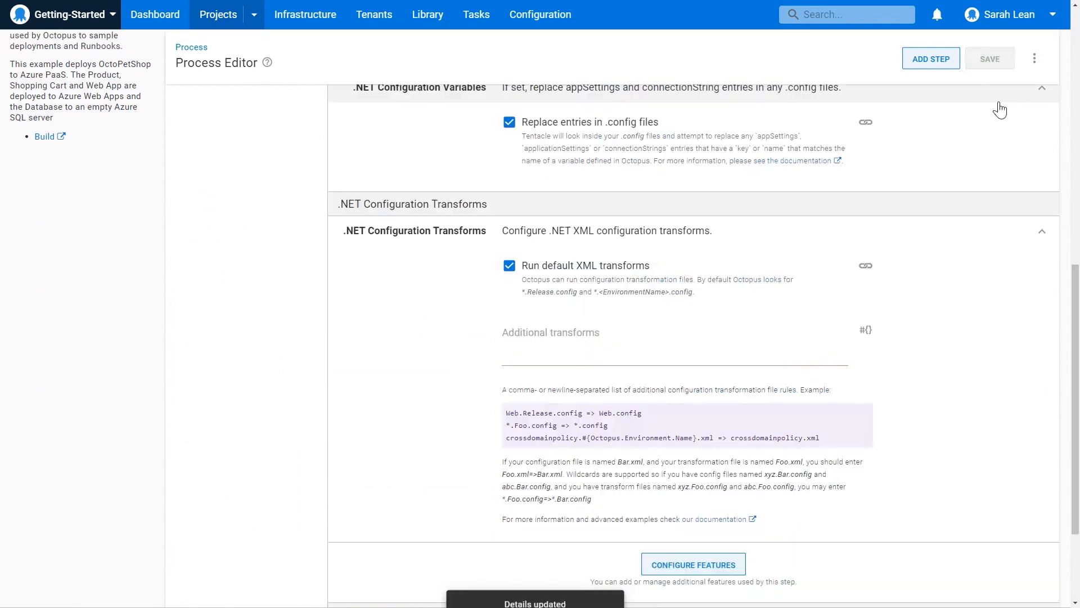
Search the step templates for "web deploy" and add a Deploy an Azure Web App (Web Deploy) step after the database step.
{"action": "left_click", "coordinate": [923, 64]}
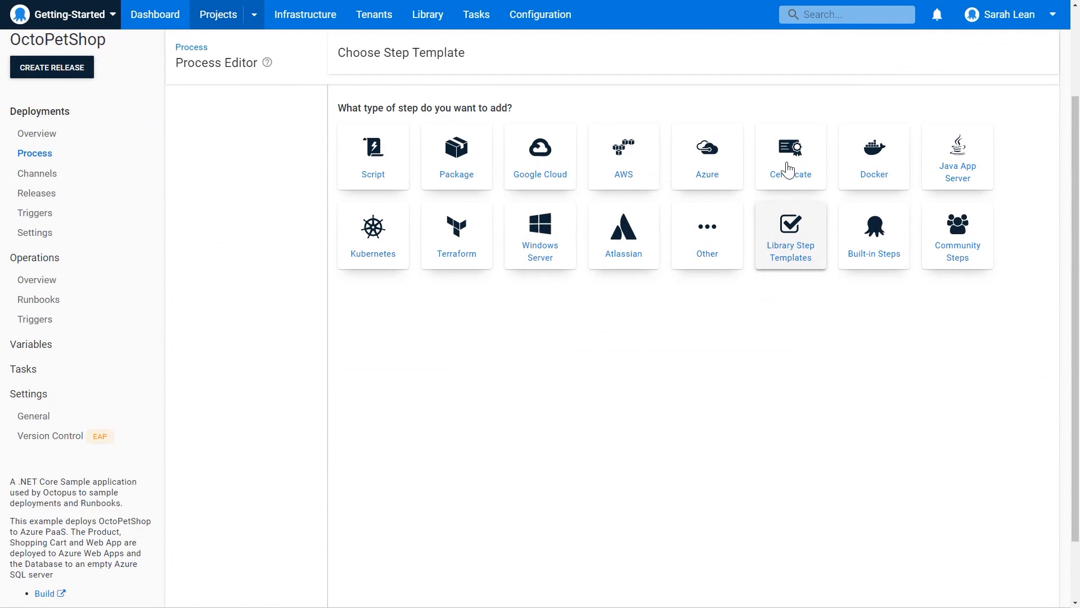
{"action": "scroll", "coordinate": [788, 170], "scroll_direction": "up", "scroll_amount": 2}
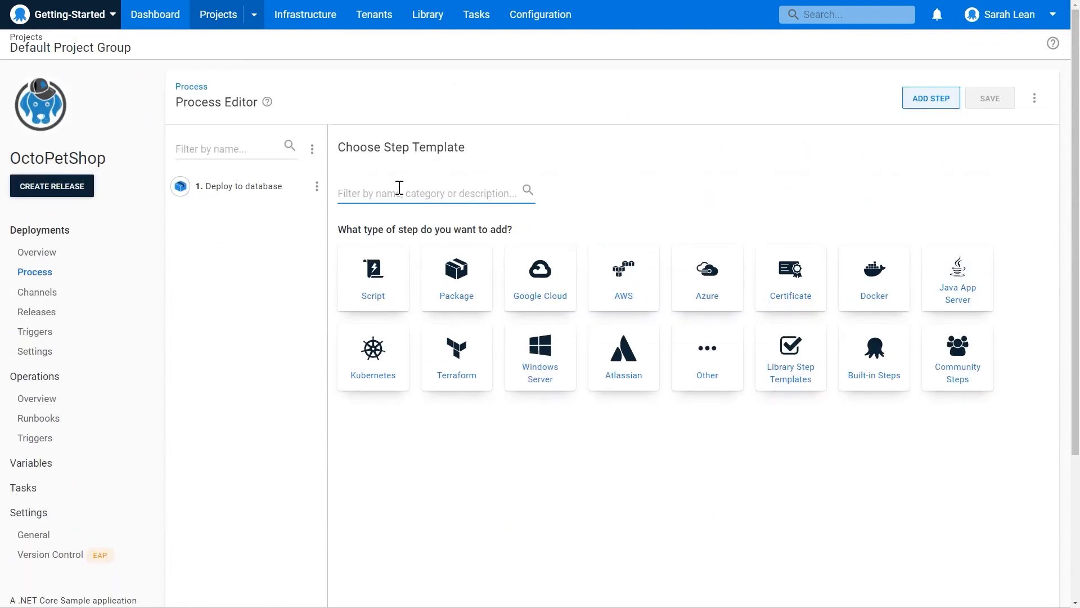
{"action": "type", "text": "web deploy"}
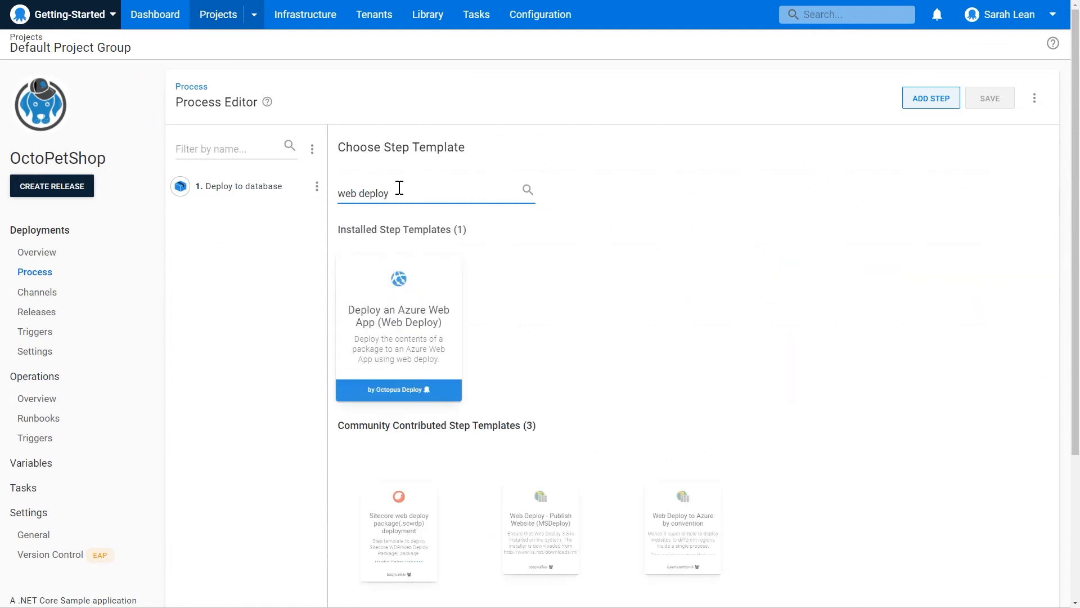
{"action": "mouse_move", "coordinate": [404, 332]}
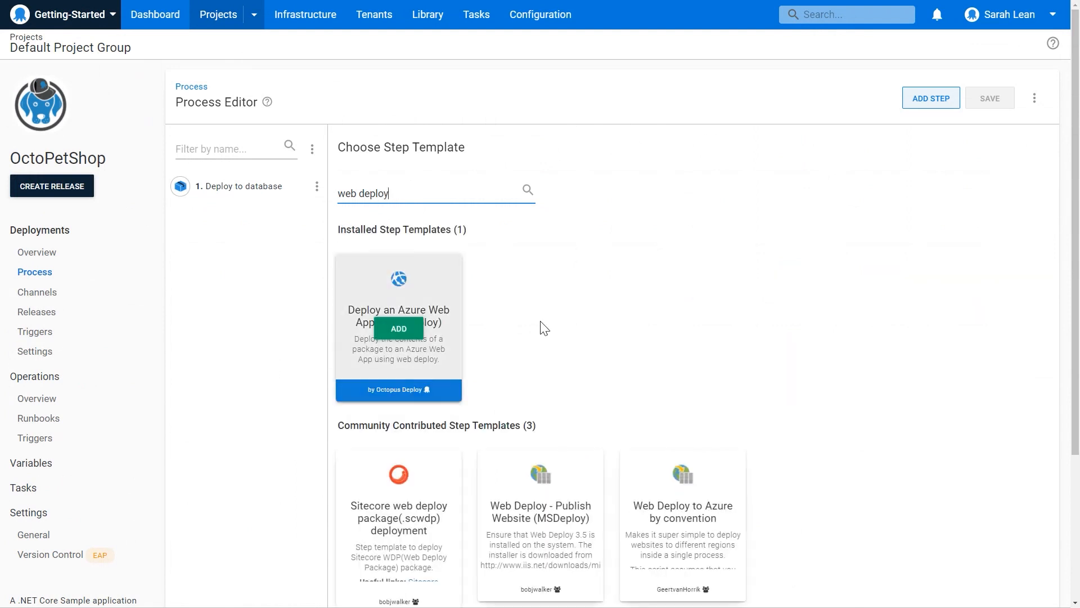
{"action": "left_click", "coordinate": [437, 345]}
Name the new Azure Web App step "Deploy product service".
{"action": "left_click_drag", "start_coordinate": [703, 248], "coordinate": [462, 257]}
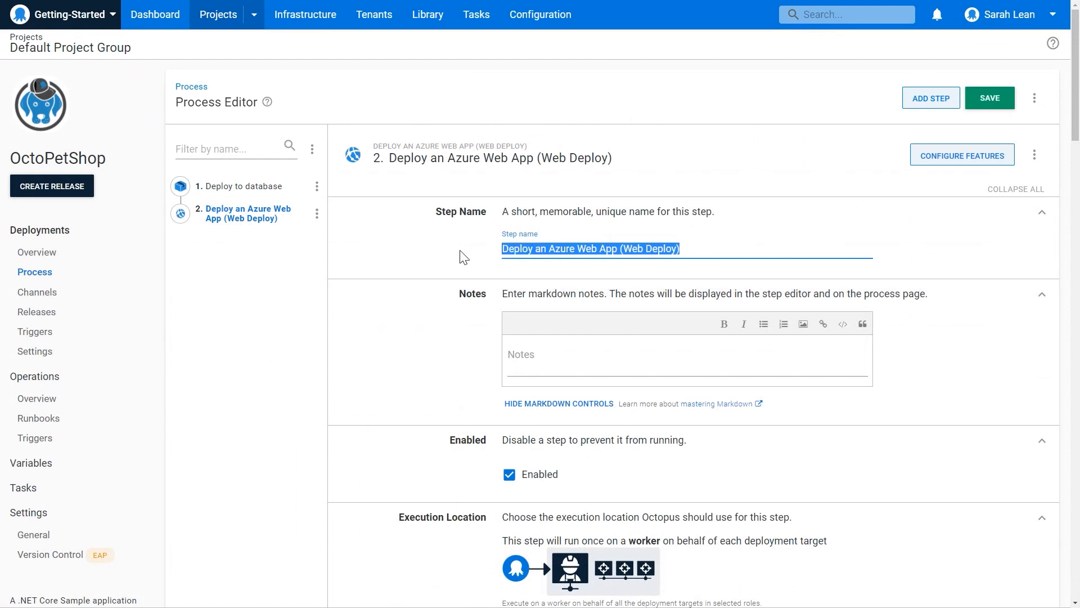
{"action": "type", "text": "Deploy a"}
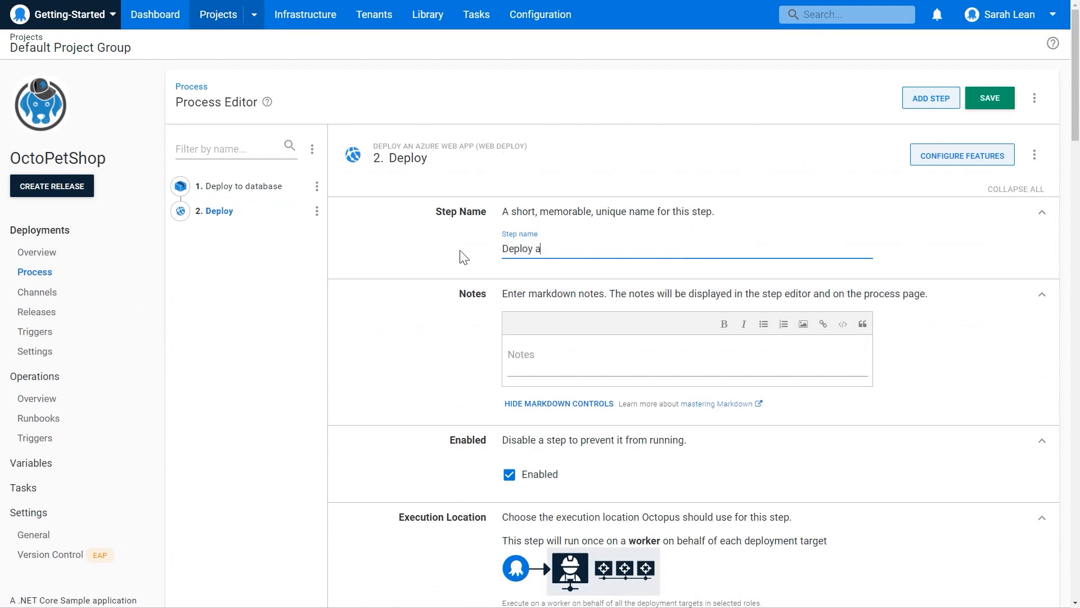
{"action": "key", "text": "BackSpace"}
{"action": "type", "text": "product service"}
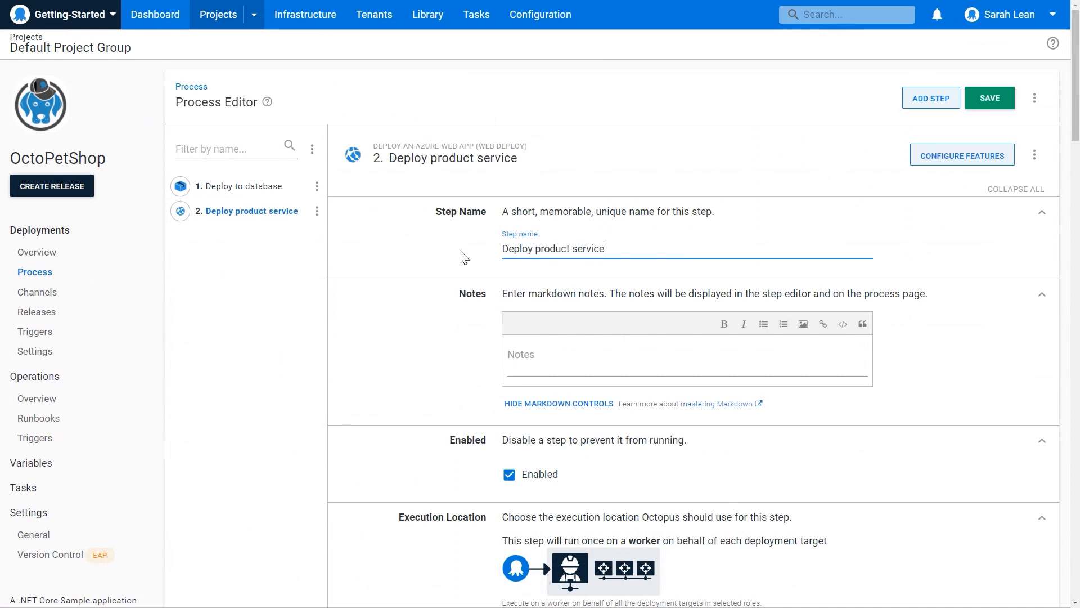
Set the product service step to run on a worker from the Windows worker pool.
{"action": "scroll", "coordinate": [401, 203], "scroll_direction": "down", "scroll_amount": 4}
{"action": "scroll", "coordinate": [630, 242], "scroll_direction": "down", "scroll_amount": 1}
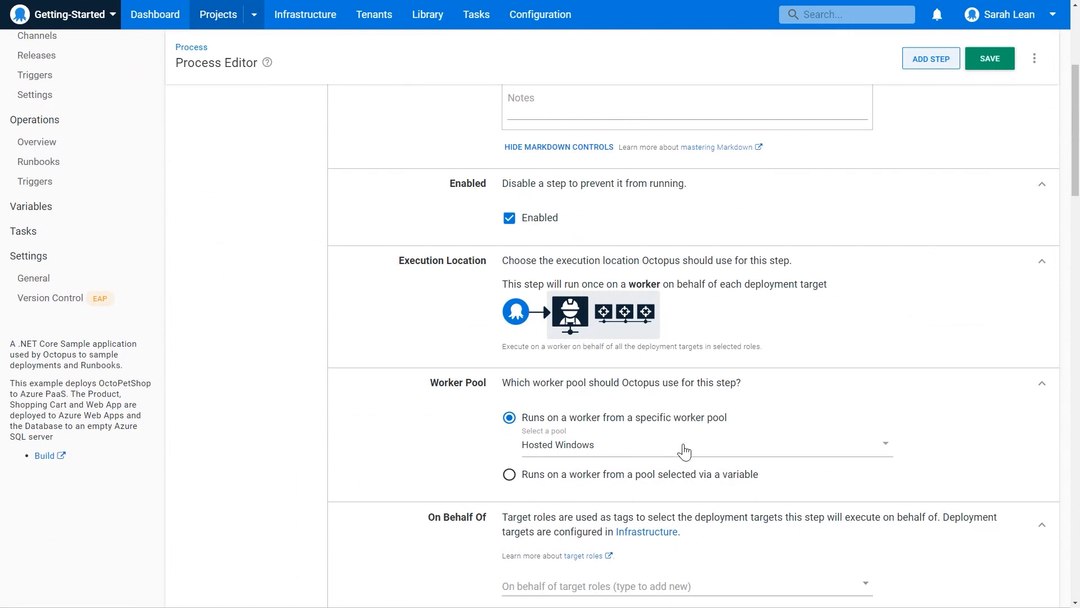
{"action": "left_click", "coordinate": [684, 450]}
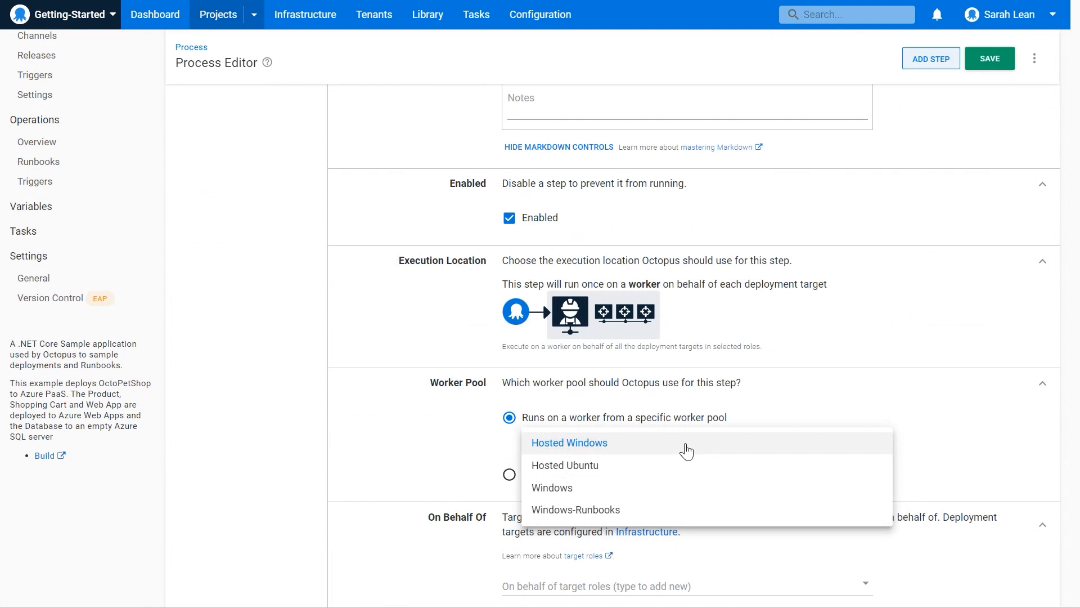
{"action": "left_click", "coordinate": [588, 488]}
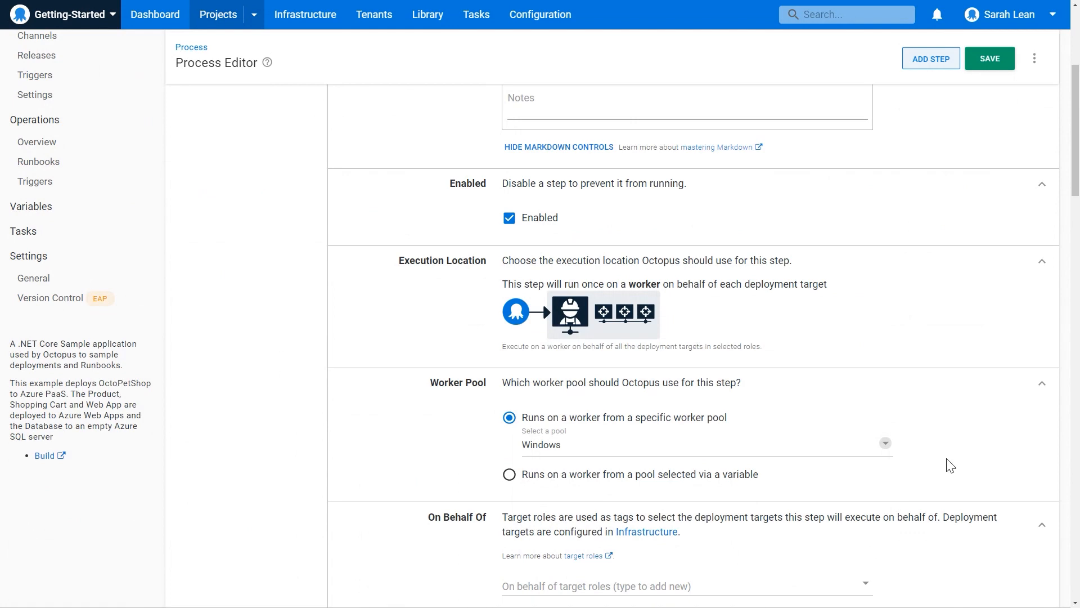
Run the product service step on behalf of targets in the OctoPetShop-Product-Service role.
{"action": "scroll", "coordinate": [957, 444], "scroll_direction": "down", "scroll_amount": 1}
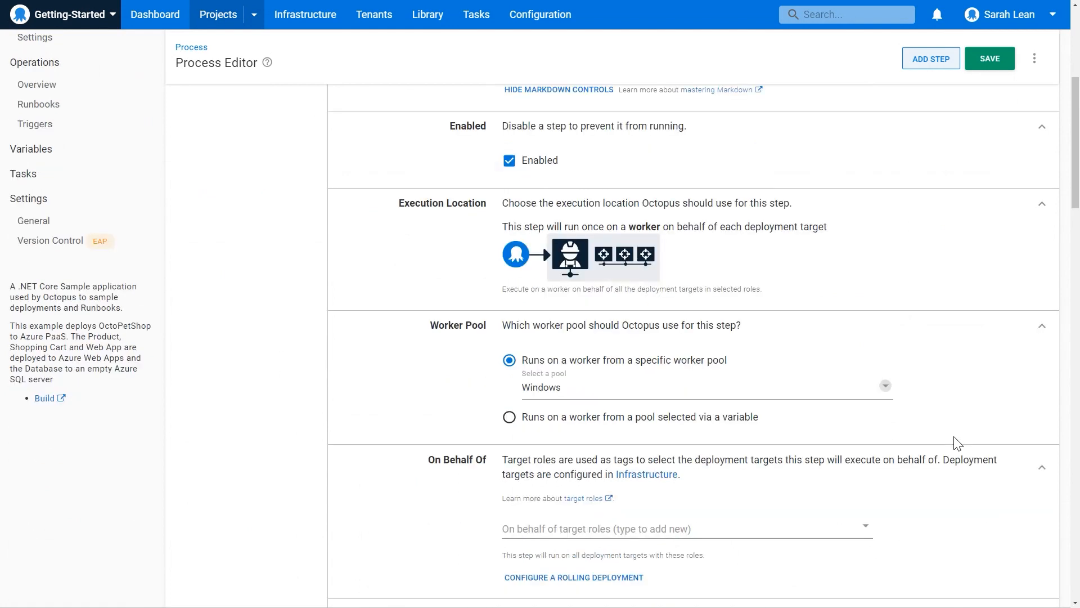
{"action": "scroll", "coordinate": [957, 443], "scroll_direction": "down", "scroll_amount": 1}
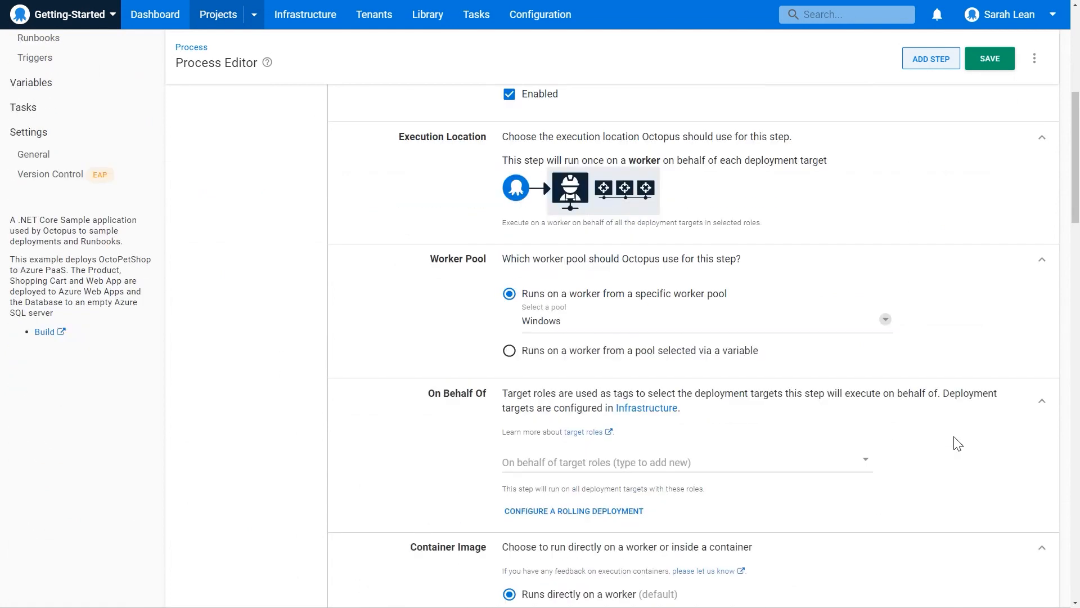
{"action": "left_click", "coordinate": [585, 464]}
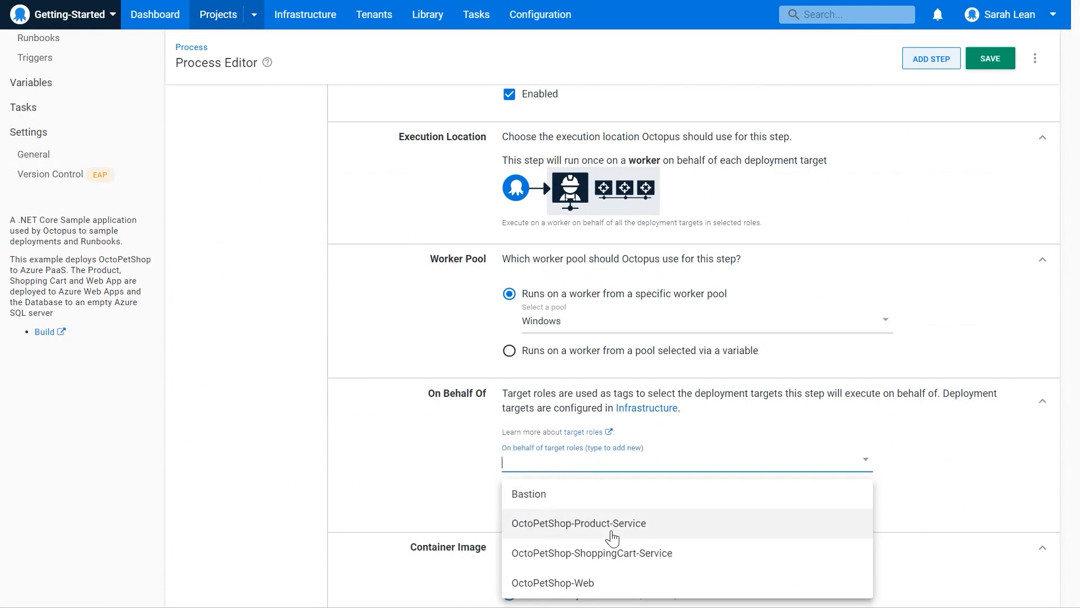
{"action": "left_click", "coordinate": [617, 533]}
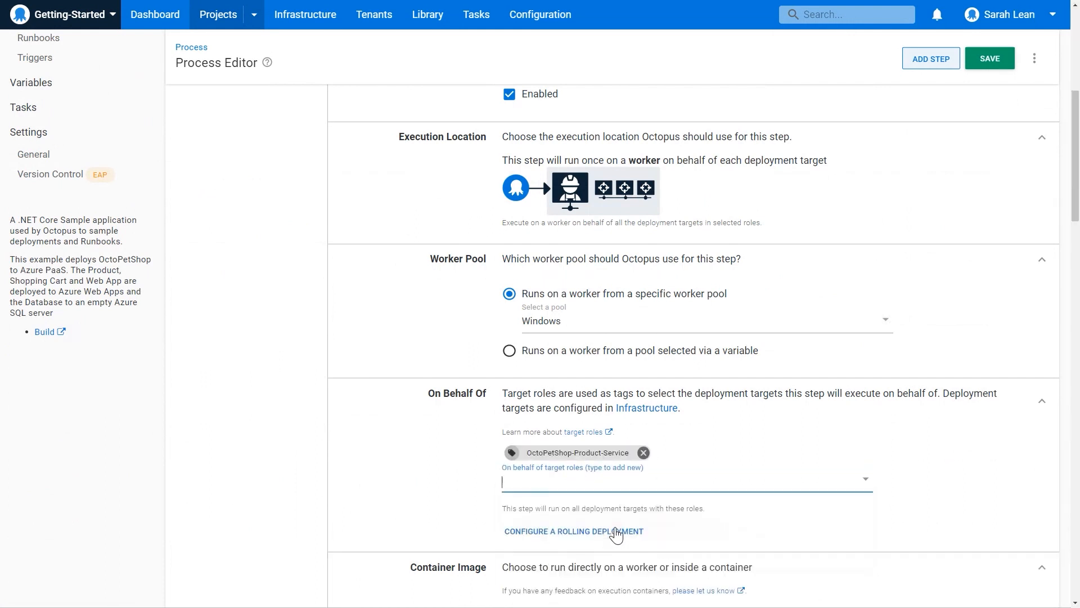
Select OctopusSamples.OctoPetShop.ProductService from the built-in feed as the product service step's package.
{"action": "scroll", "coordinate": [744, 491], "scroll_direction": "down", "scroll_amount": 9}
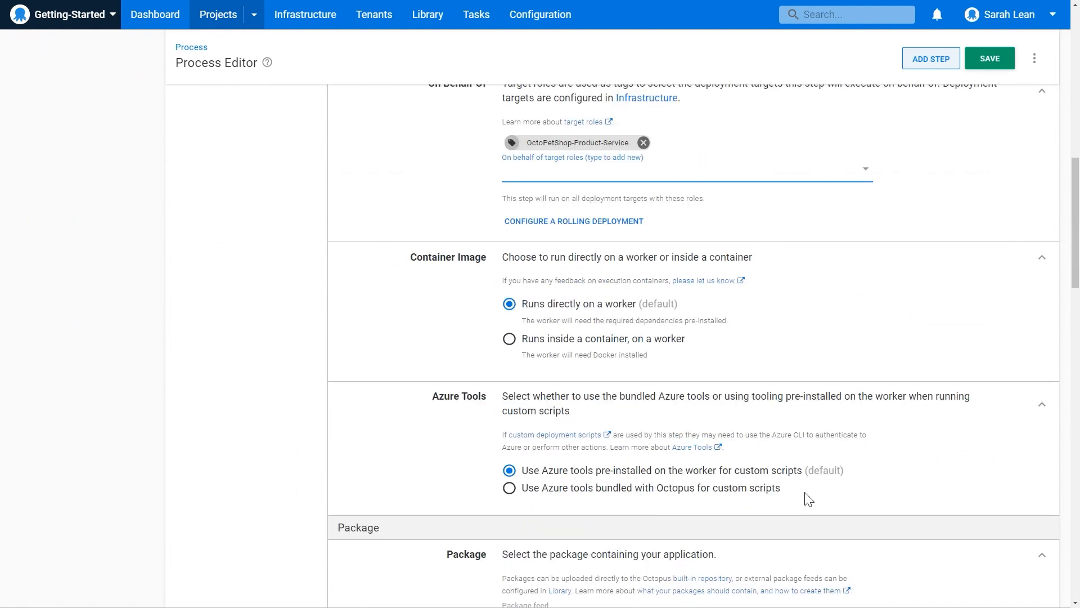
{"action": "scroll", "coordinate": [805, 499], "scroll_direction": "down", "scroll_amount": 2}
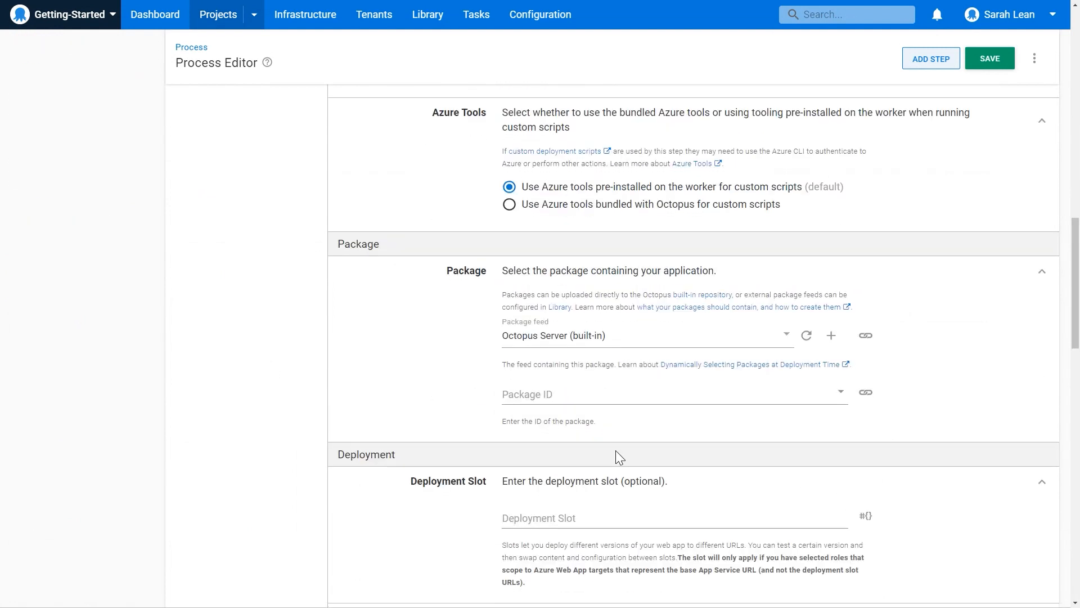
{"action": "left_click", "coordinate": [696, 398]}
{"action": "left_click", "coordinate": [731, 469]}
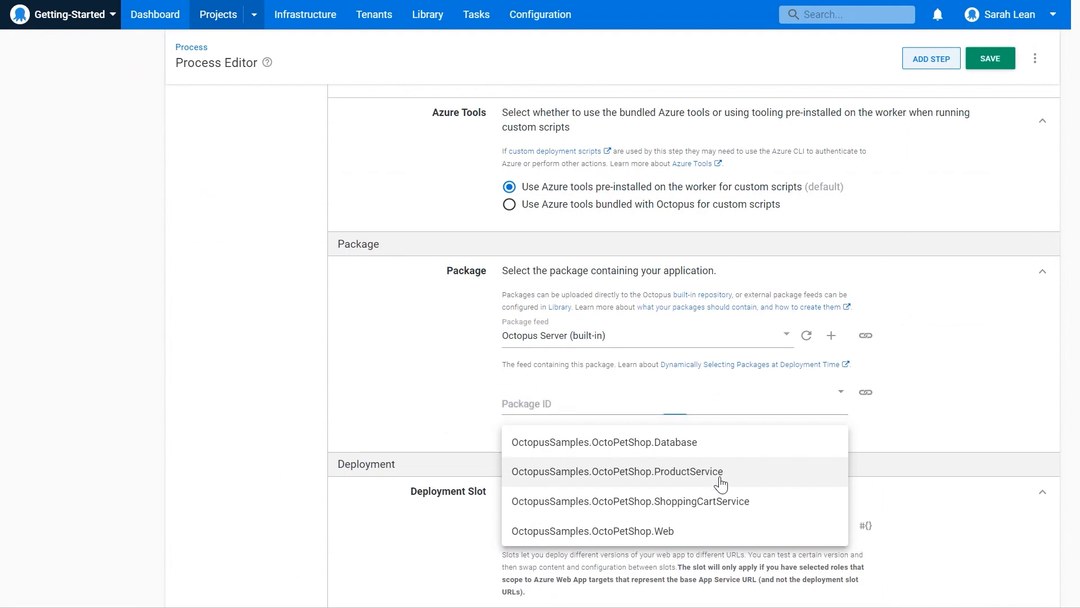
Enable Structured Configuration Variables, .NET Configuration Variables and .NET Configuration Transforms for the product service step.
{"action": "scroll", "coordinate": [916, 475], "scroll_direction": "down", "scroll_amount": 5}
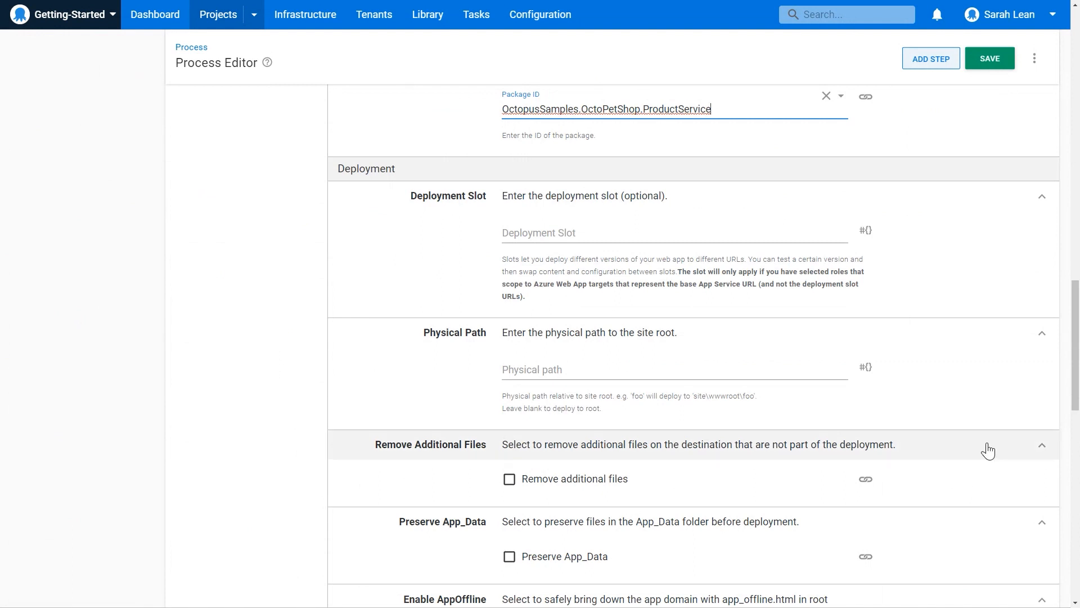
{"action": "scroll", "coordinate": [985, 449], "scroll_direction": "up", "scroll_amount": 2}
{"action": "scroll", "coordinate": [991, 448], "scroll_direction": "up", "scroll_amount": 2}
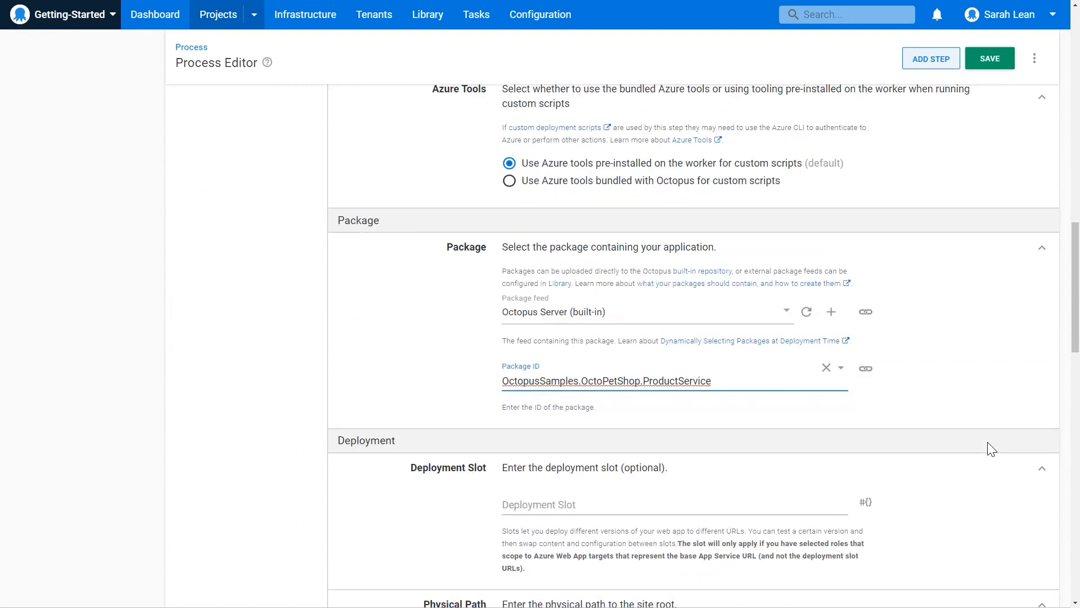
{"action": "scroll", "coordinate": [991, 445], "scroll_direction": "up", "scroll_amount": 13}
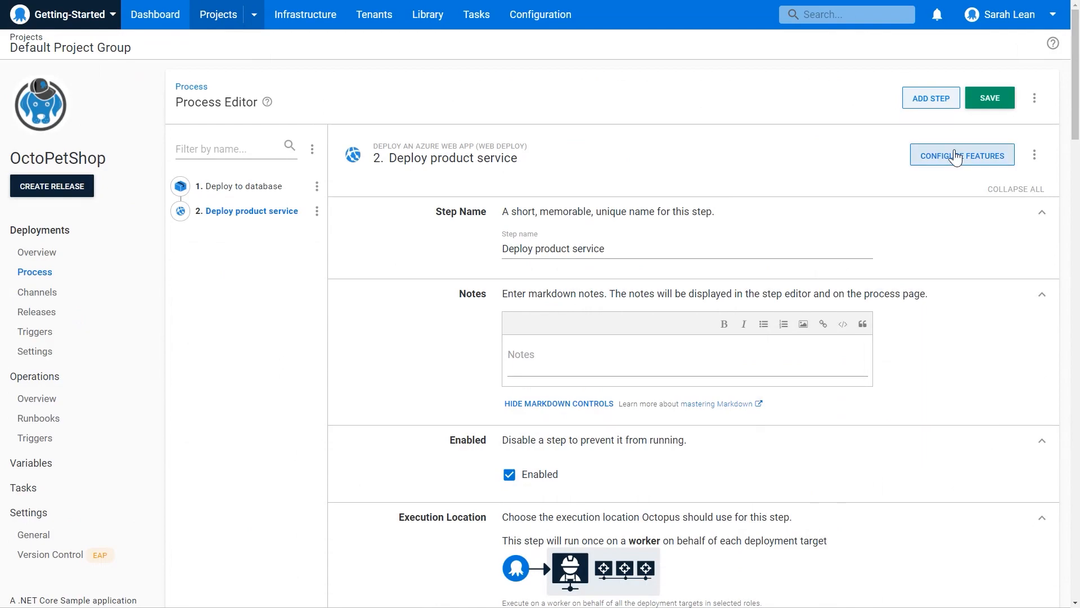
{"action": "left_click", "coordinate": [964, 168]}
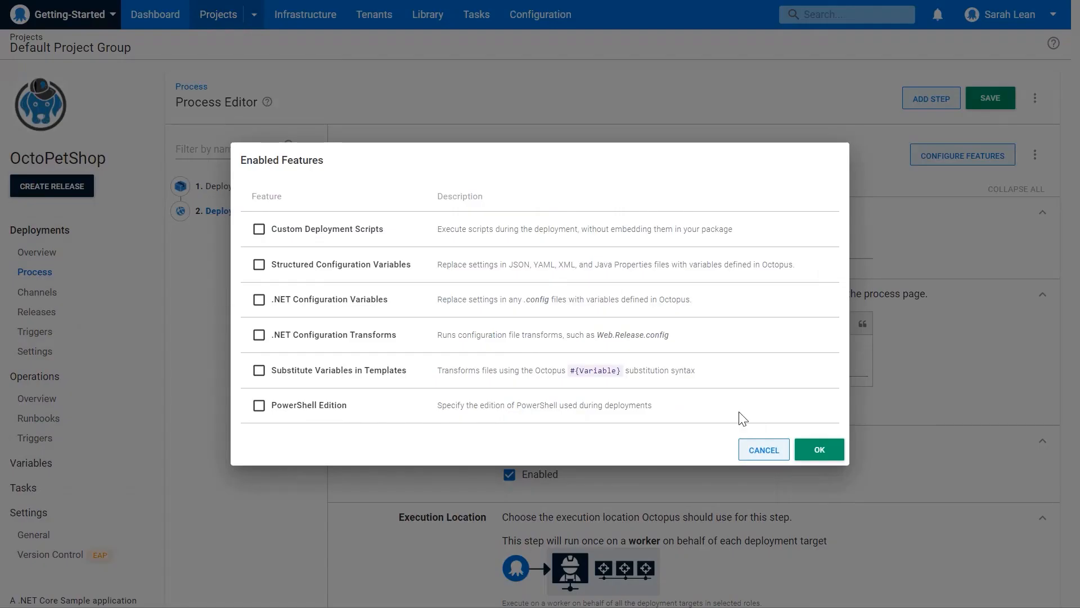
{"action": "left_click", "coordinate": [272, 266]}
{"action": "left_click", "coordinate": [316, 302]}
{"action": "left_click", "coordinate": [325, 337]}
{"action": "left_click", "coordinate": [821, 450]}
Set the structured configuration variables' target file to appsetting.json for the product service step and save the process.
{"action": "scroll", "coordinate": [817, 460], "scroll_direction": "down", "scroll_amount": 5}
{"action": "scroll", "coordinate": [817, 460], "scroll_direction": "down", "scroll_amount": 5}
{"action": "scroll", "coordinate": [819, 459], "scroll_direction": "down", "scroll_amount": 15}
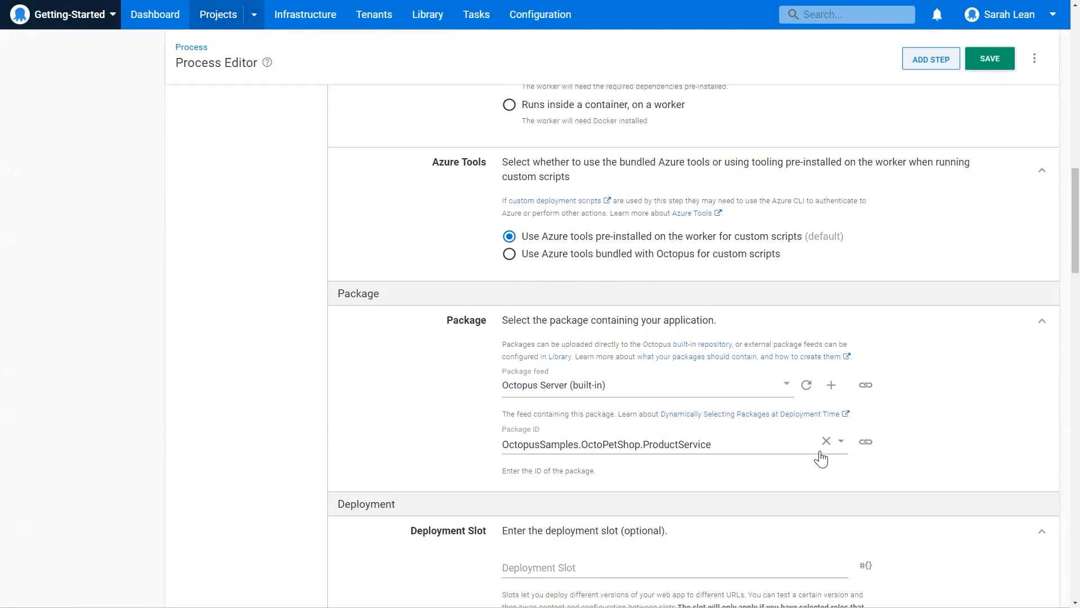
{"action": "scroll", "coordinate": [832, 459], "scroll_direction": "down", "scroll_amount": 3}
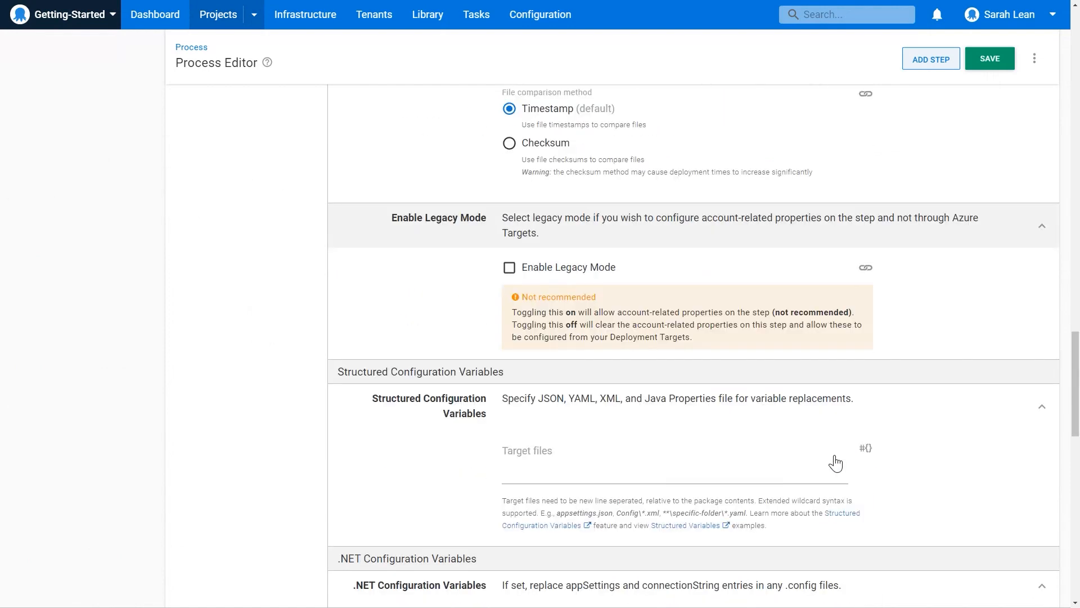
{"action": "left_click", "coordinate": [562, 456]}
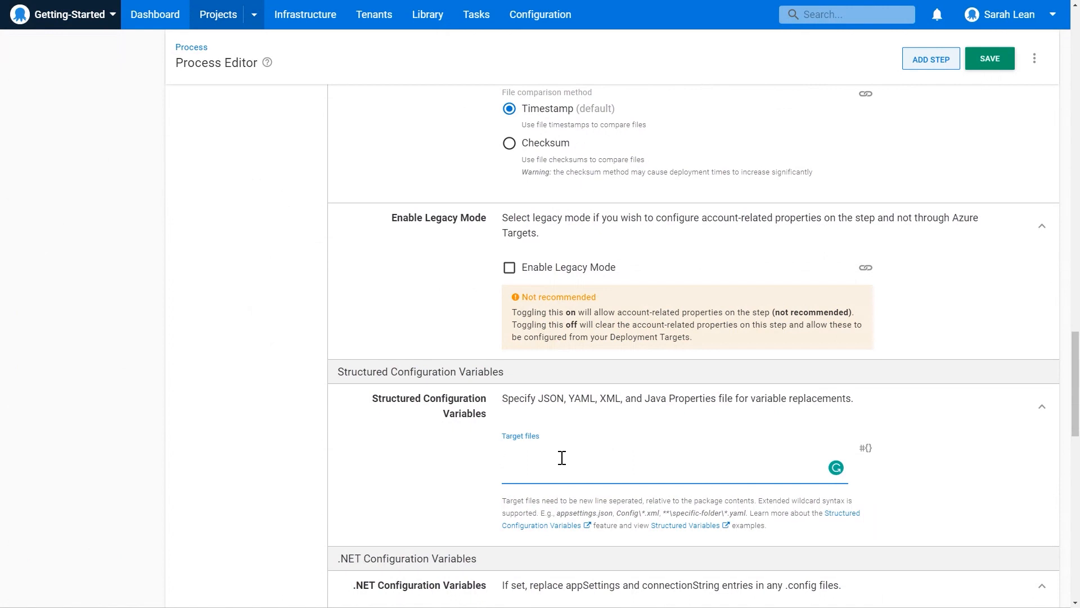
{"action": "type", "text": "appsetting.json"}
{"action": "scroll", "coordinate": [956, 507], "scroll_direction": "down", "scroll_amount": 1}
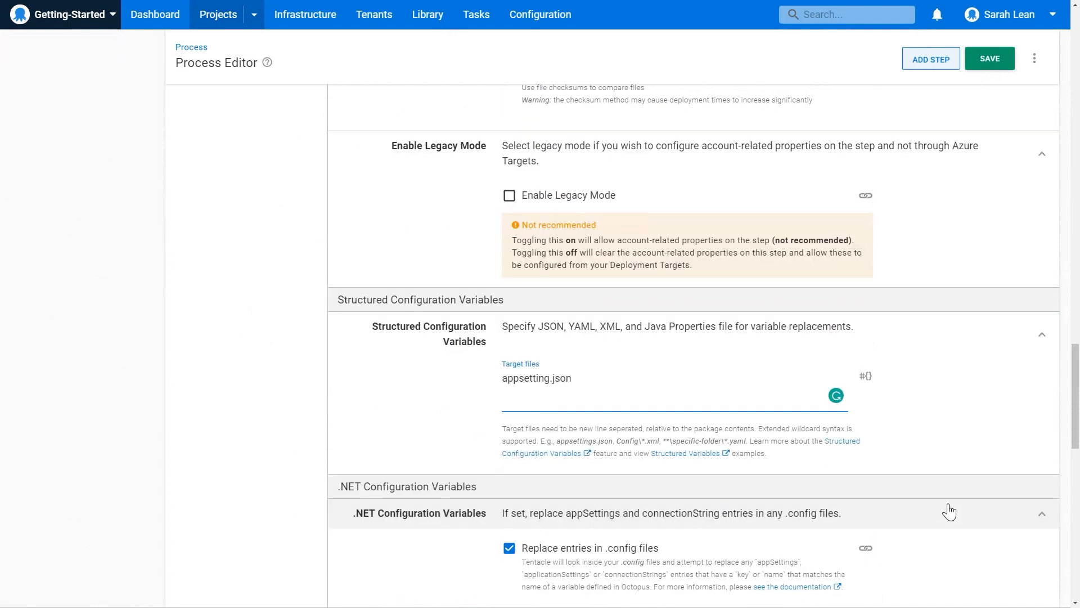
{"action": "left_click", "coordinate": [990, 58]}
{"action": "scroll", "coordinate": [1036, 340], "scroll_direction": "down", "scroll_amount": 8}
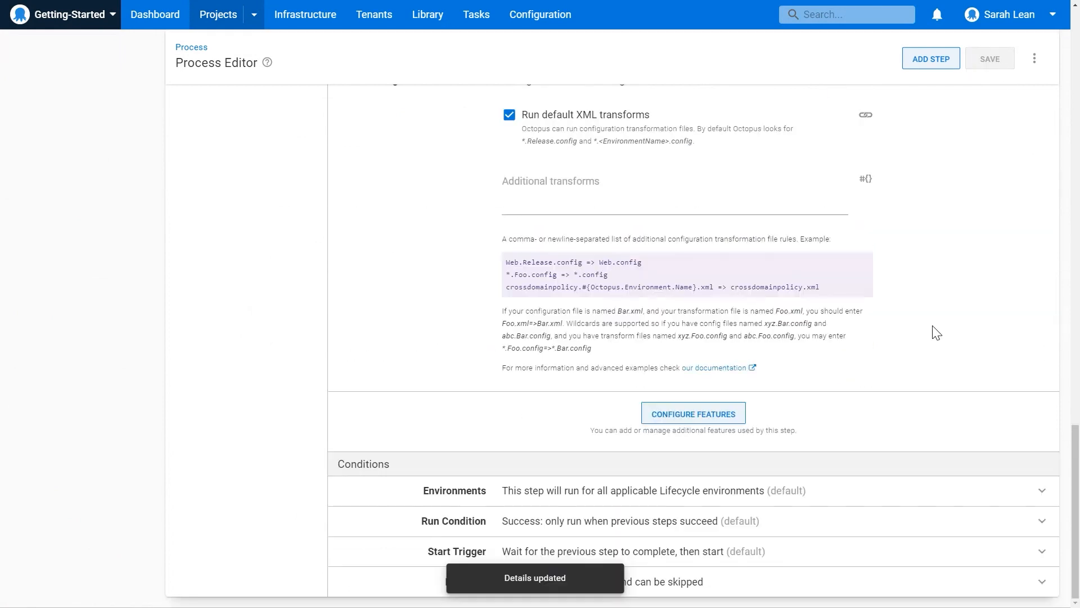
Add another Deploy an Azure Web App (Web Deploy) step after the product service step, searching the templates for "web deploy".
{"action": "left_click", "coordinate": [927, 61]}
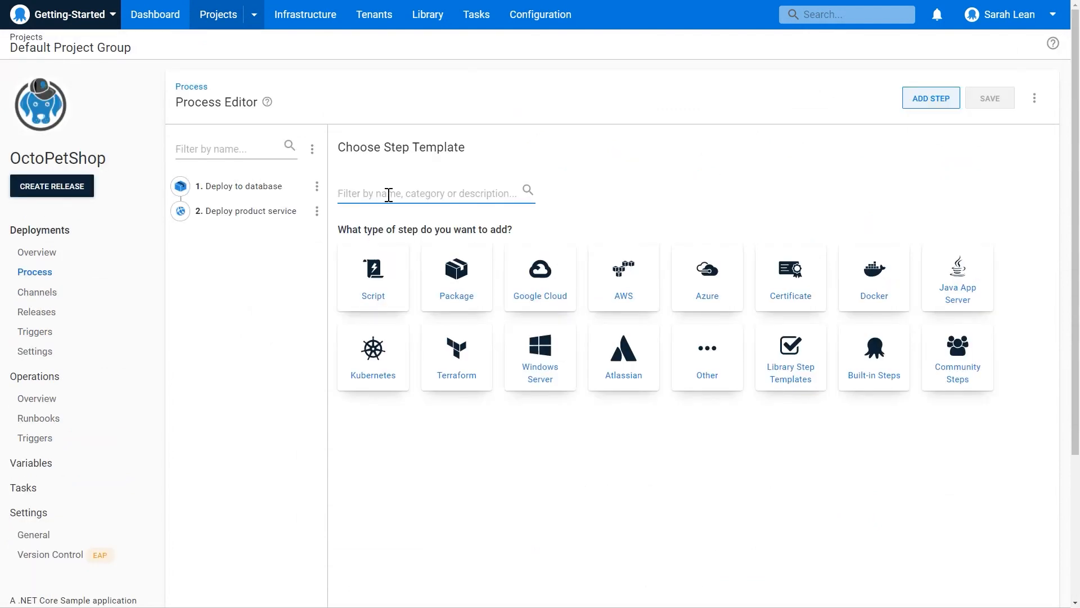
{"action": "type", "text": "web deploy"}
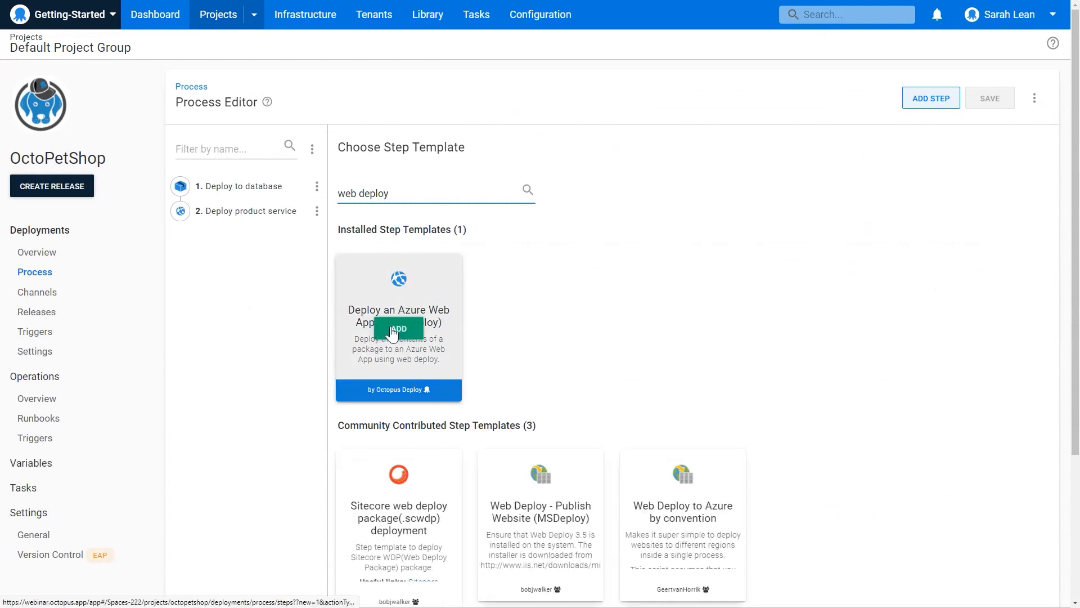
{"action": "left_click", "coordinate": [392, 330]}
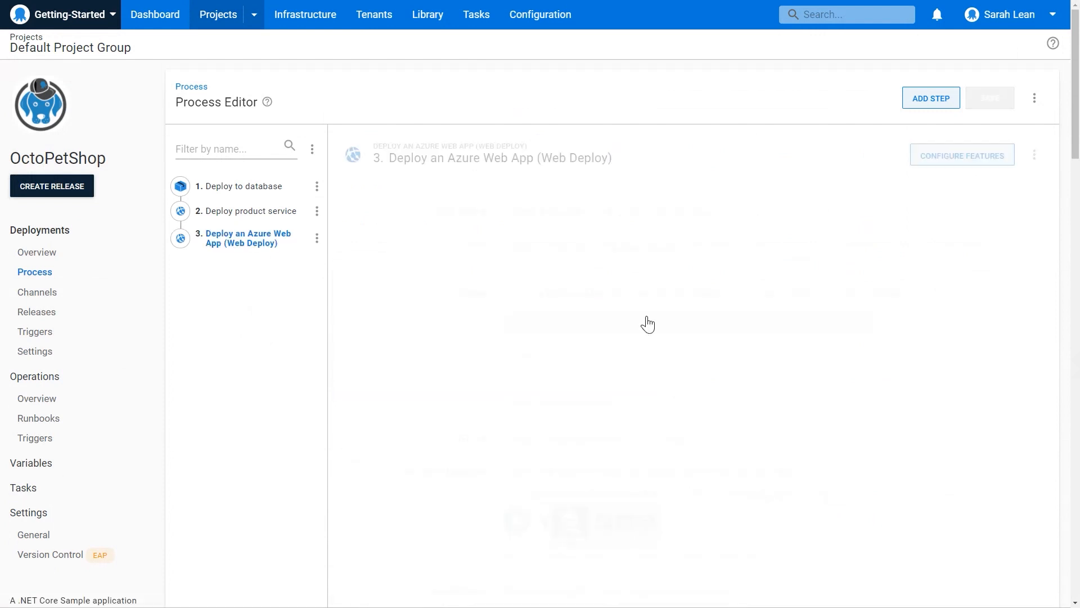
Name the newly added Azure Web App step "Deploy shopping cart".
{"action": "left_click_drag", "start_coordinate": [641, 260], "coordinate": [492, 249]}
{"action": "type", "text": "Depl"}
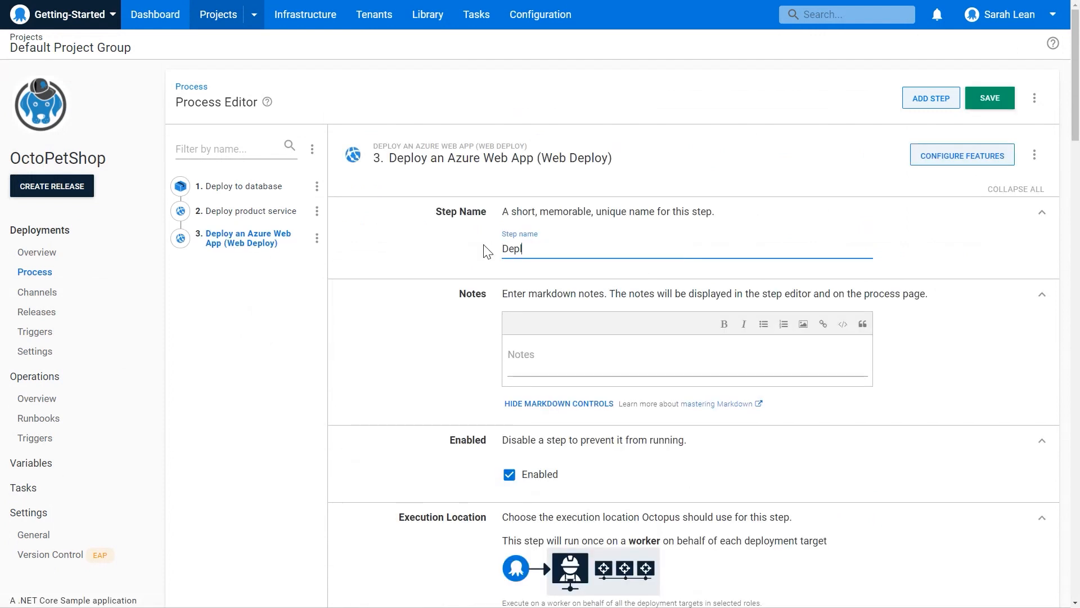
{"action": "type", "text": "oy sho"}
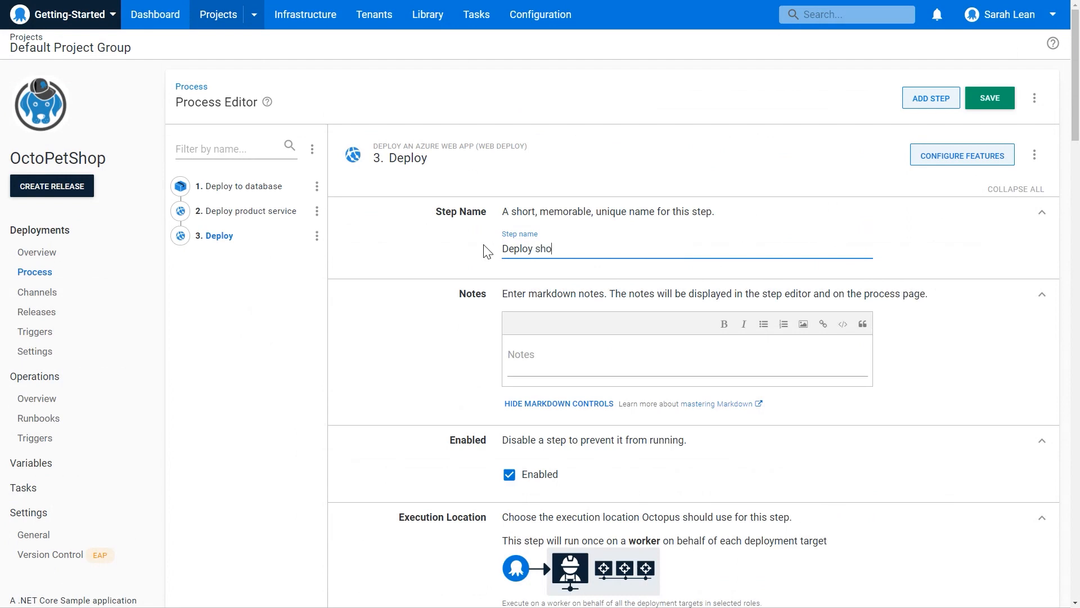
{"action": "type", "text": "pping cart"}
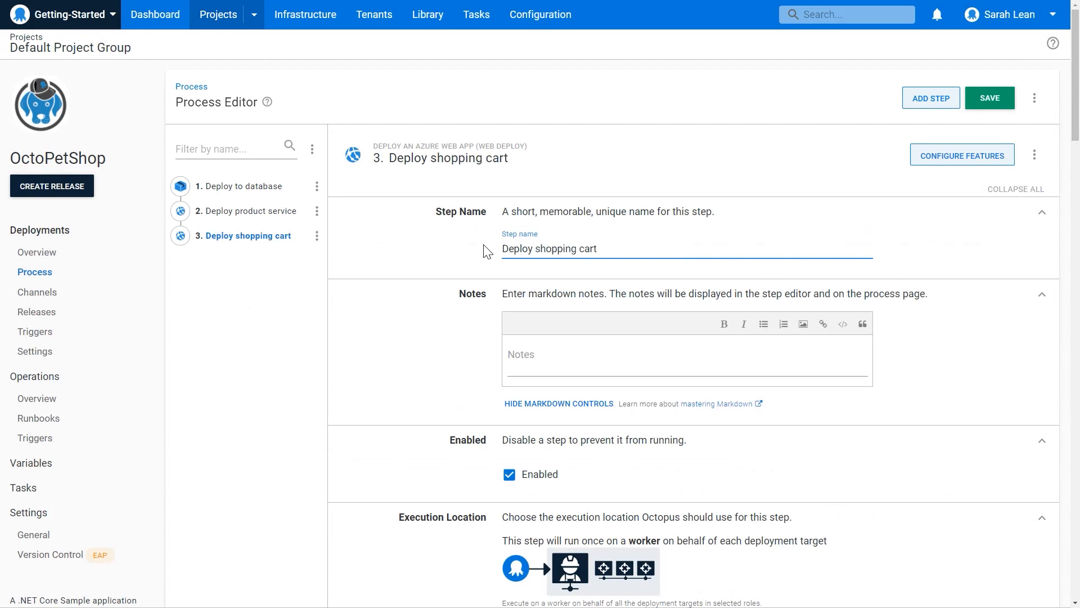
Set the shopping cart step to run on the Windows worker pool on behalf of the OctoPetShop-ShoppingCart-Service target role.
{"action": "scroll", "coordinate": [618, 248], "scroll_direction": "down", "scroll_amount": 3}
{"action": "scroll", "coordinate": [618, 248], "scroll_direction": "down", "scroll_amount": 1}
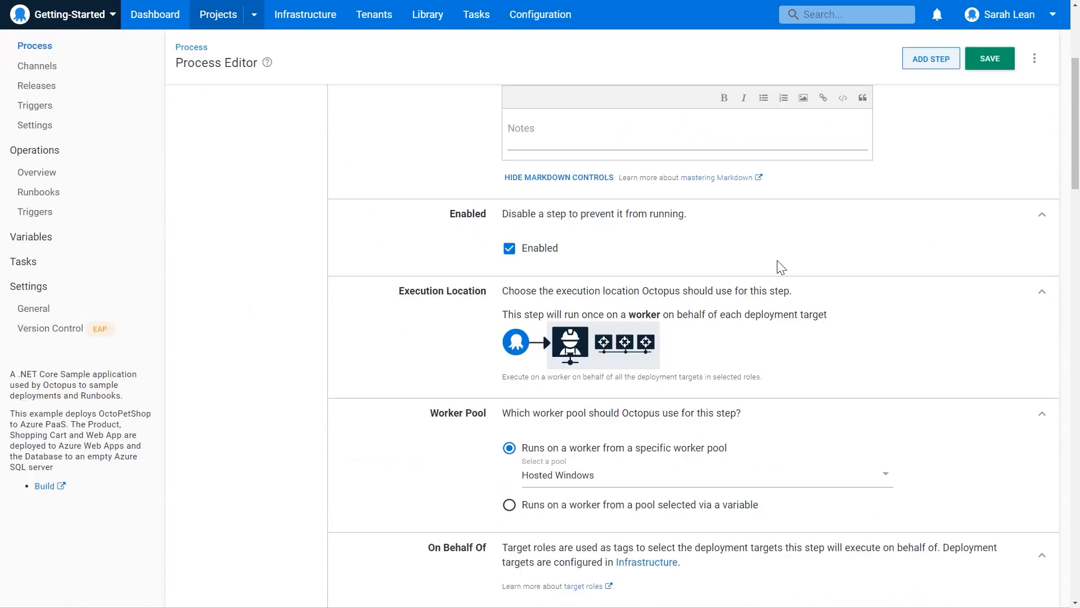
{"action": "scroll", "coordinate": [914, 471], "scroll_direction": "down", "scroll_amount": 1}
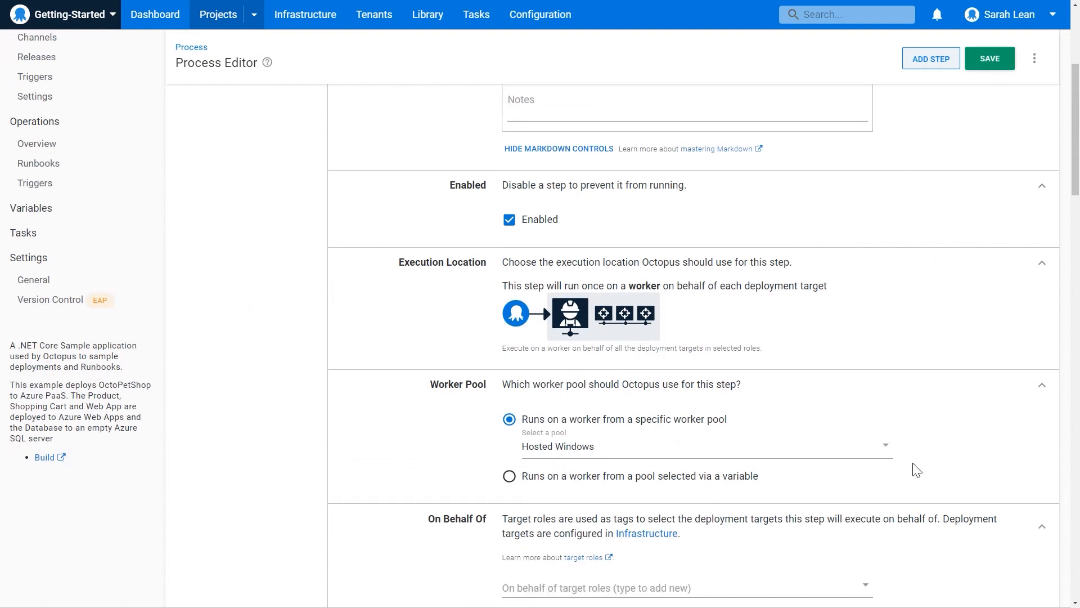
{"action": "left_click", "coordinate": [604, 428]}
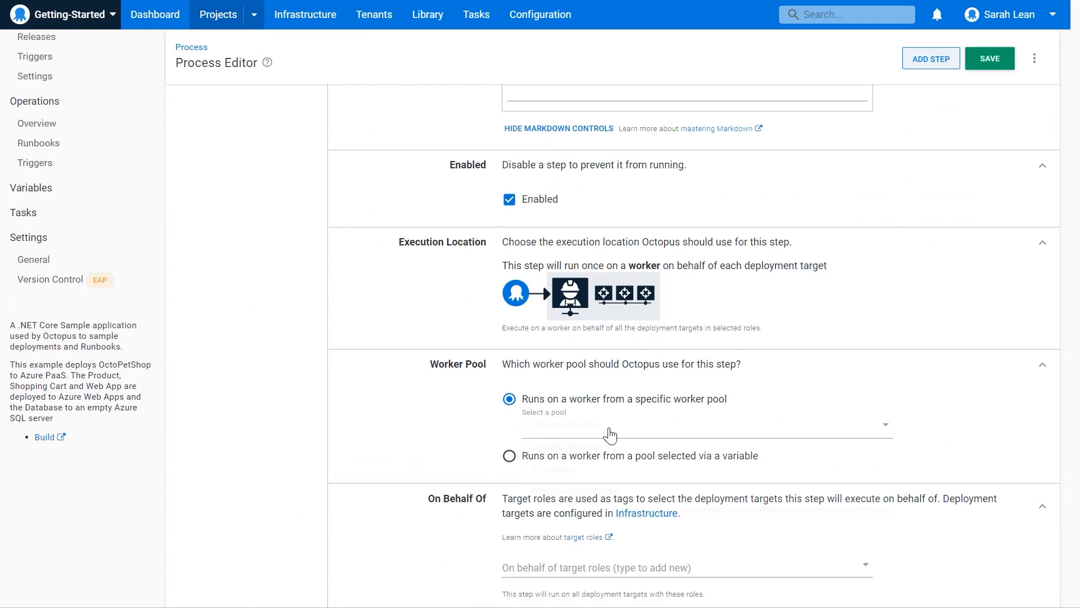
{"action": "left_click", "coordinate": [580, 475]}
{"action": "scroll", "coordinate": [1001, 453], "scroll_direction": "down", "scroll_amount": 6}
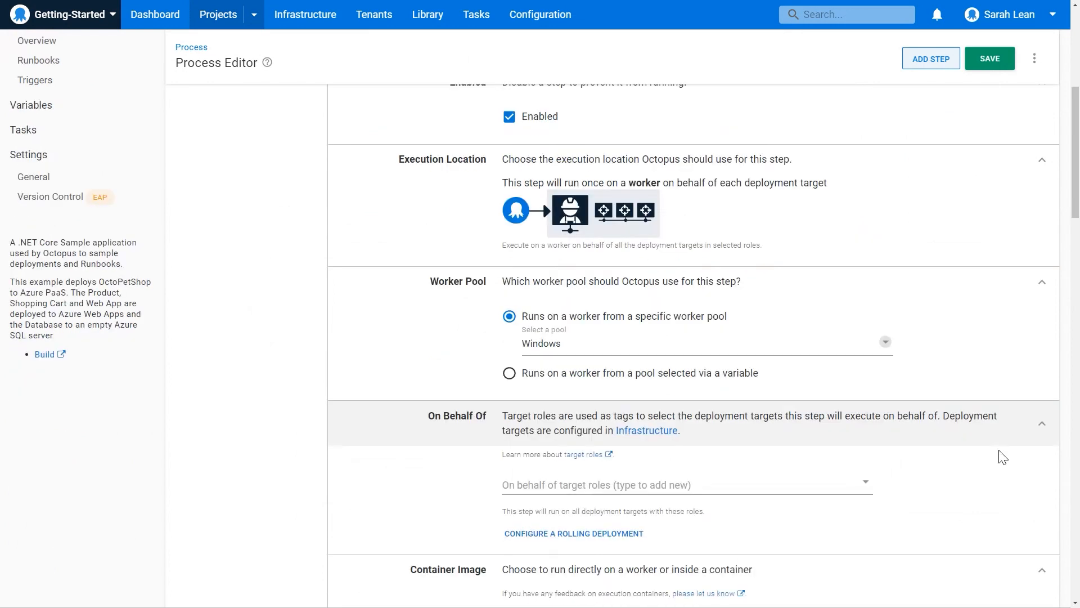
{"action": "left_click", "coordinate": [625, 276]}
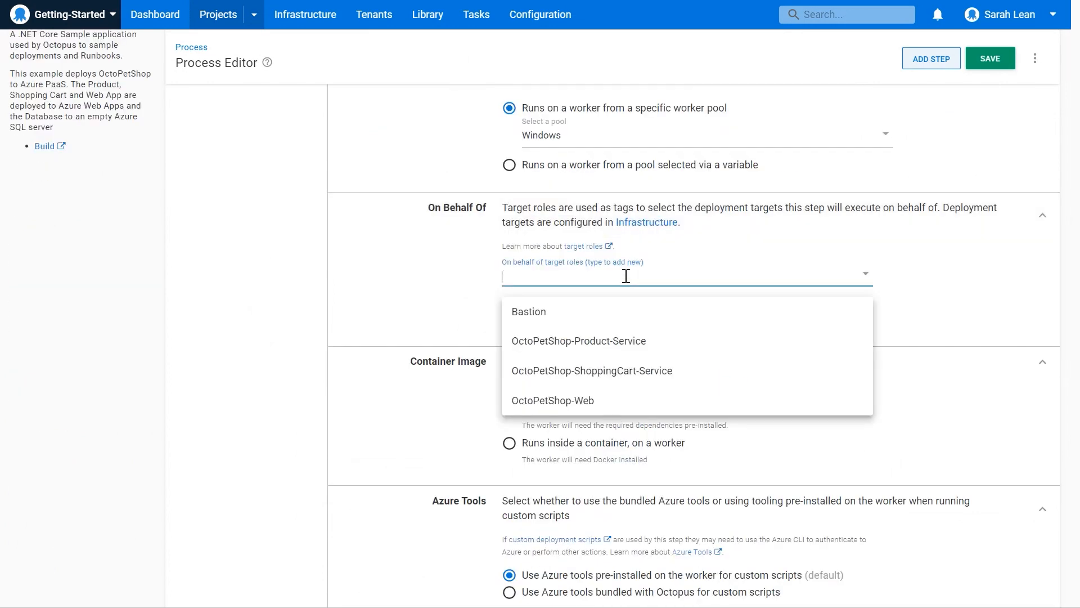
{"action": "left_click", "coordinate": [626, 372]}
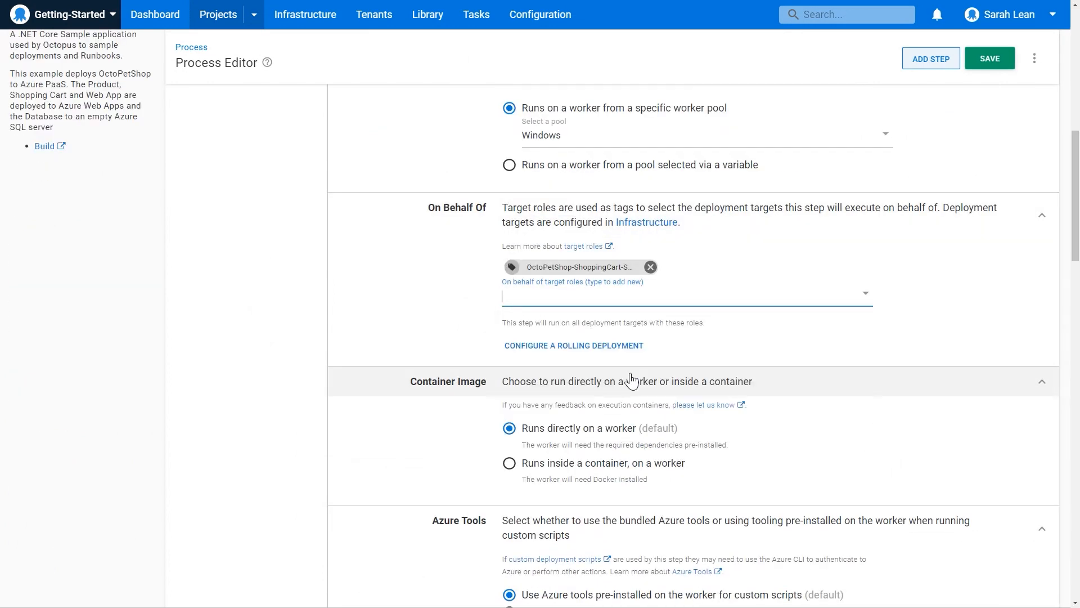
Select OctopusSamples.OctoPetShop.ShoppingCartService from the built-in feed as the shopping cart step's package.
{"action": "scroll", "coordinate": [827, 388], "scroll_direction": "down", "scroll_amount": 1}
{"action": "scroll", "coordinate": [816, 388], "scroll_direction": "down", "scroll_amount": 2}
{"action": "scroll", "coordinate": [805, 388], "scroll_direction": "down", "scroll_amount": 4}
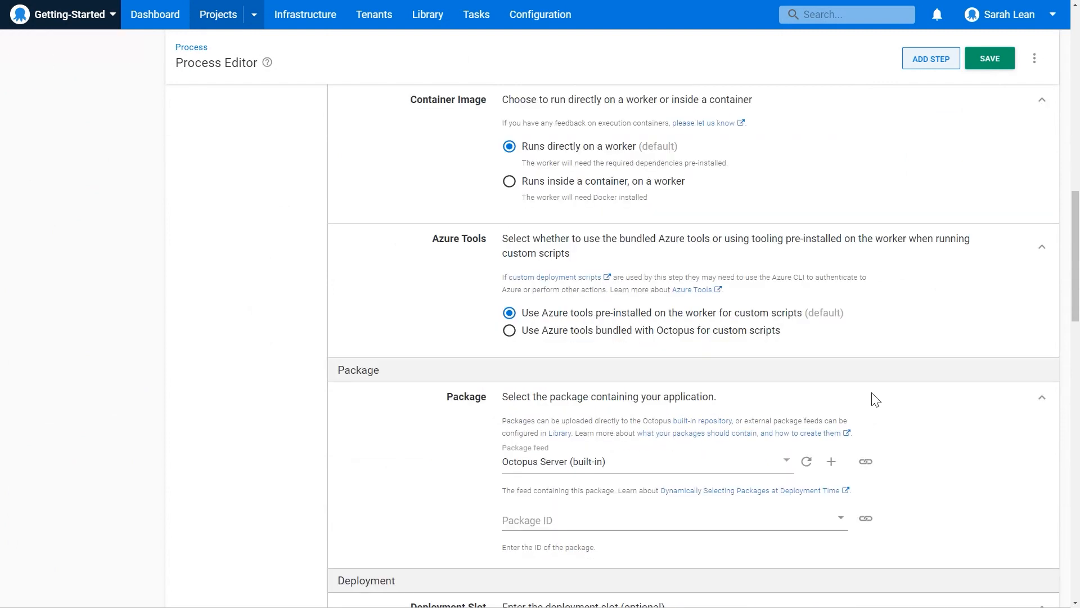
{"action": "left_click", "coordinate": [550, 388]}
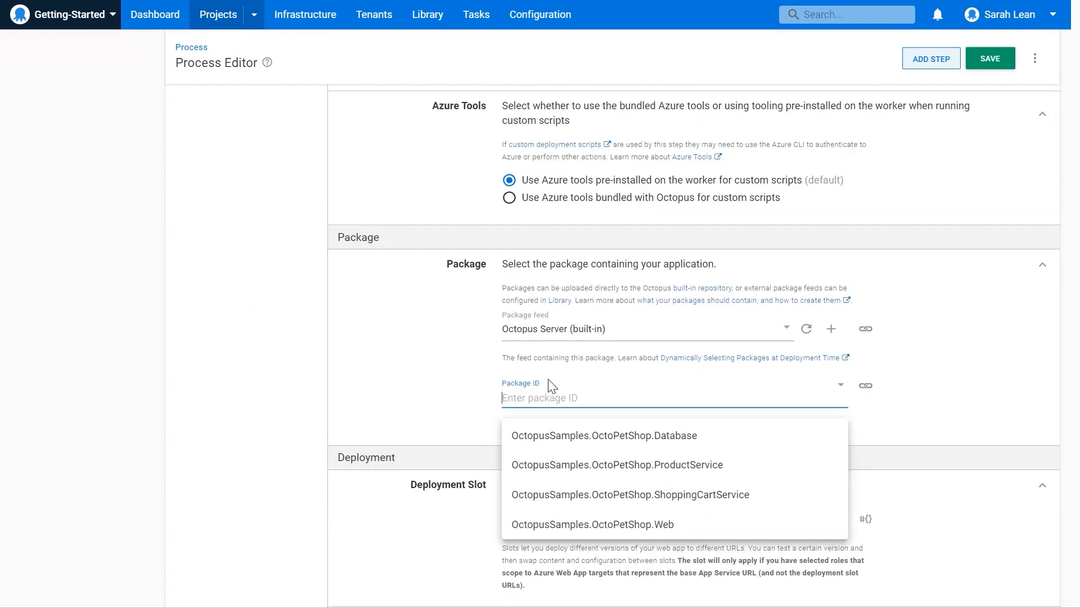
{"action": "left_click", "coordinate": [726, 494]}
Enable Structured Configuration Variables, .NET Configuration Variables and .NET Configuration Transforms for the shopping cart step.
{"action": "scroll", "coordinate": [900, 474], "scroll_direction": "up", "scroll_amount": 8}
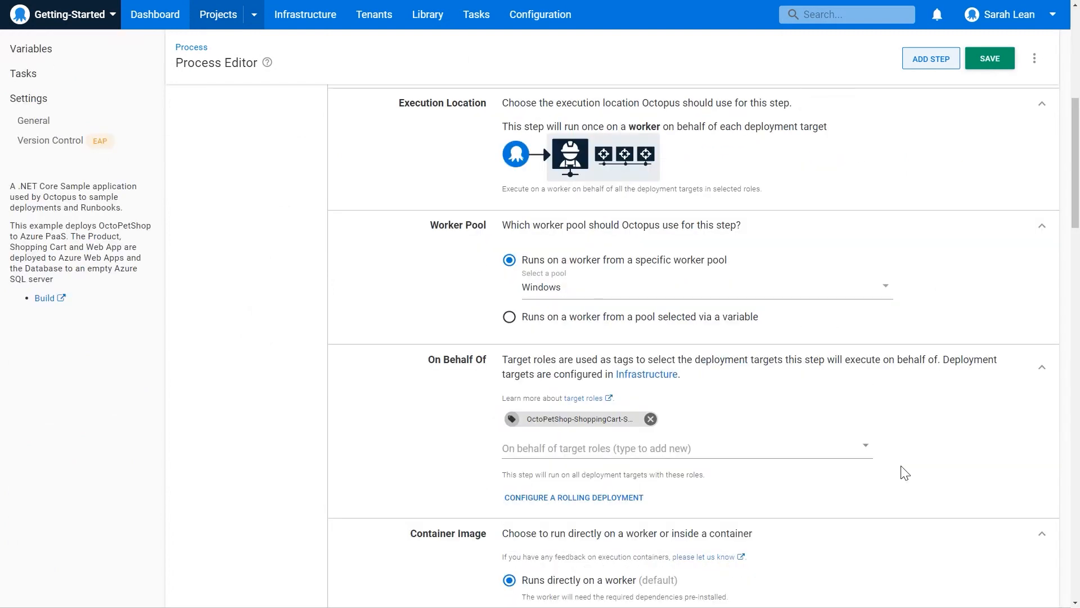
{"action": "scroll", "coordinate": [893, 321], "scroll_direction": "up", "scroll_amount": 5}
{"action": "scroll", "coordinate": [929, 308], "scroll_direction": "up", "scroll_amount": 3}
{"action": "left_click", "coordinate": [962, 156]}
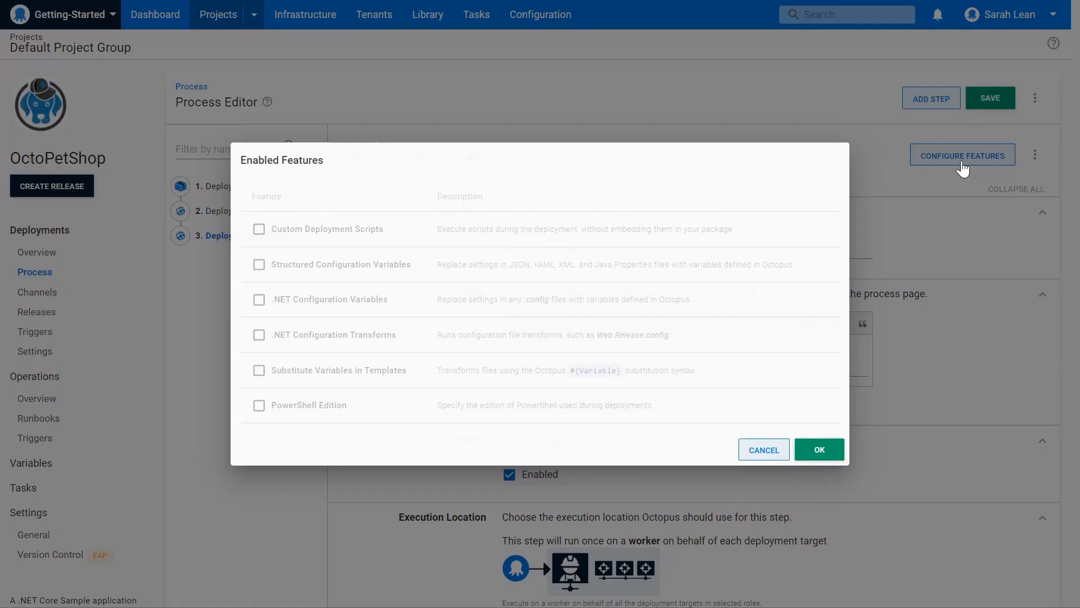
{"action": "left_click", "coordinate": [335, 270]}
{"action": "left_click", "coordinate": [343, 300]}
{"action": "left_click", "coordinate": [353, 333]}
{"action": "left_click", "coordinate": [819, 449]}
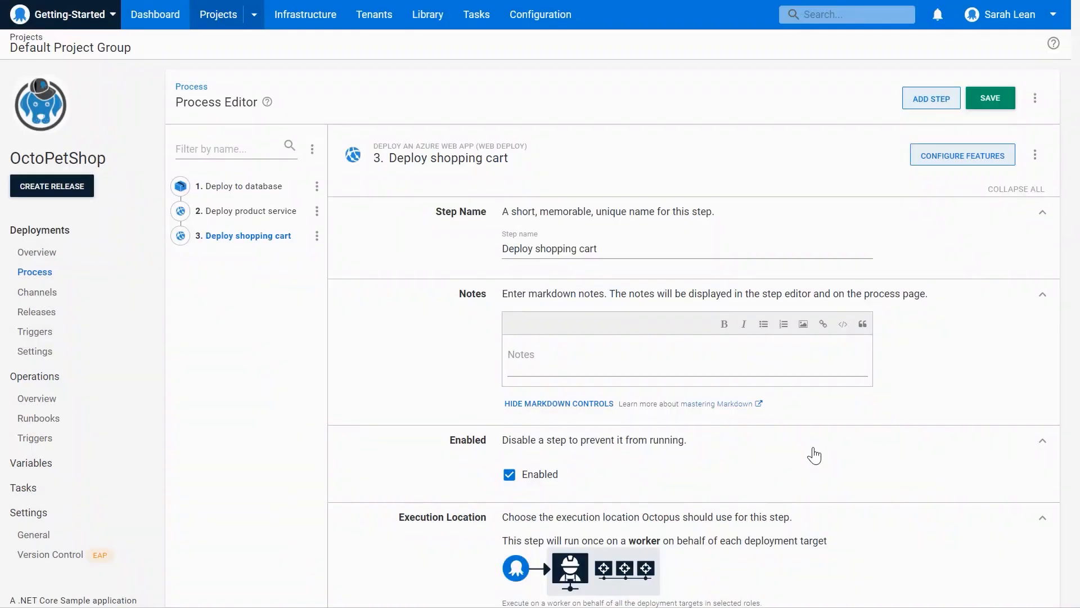
Set the structured configuration variables' target file to appsettings.json for the shopping cart step.
{"action": "scroll", "coordinate": [694, 457], "scroll_direction": "down", "scroll_amount": 5}
{"action": "scroll", "coordinate": [693, 457], "scroll_direction": "down", "scroll_amount": 15}
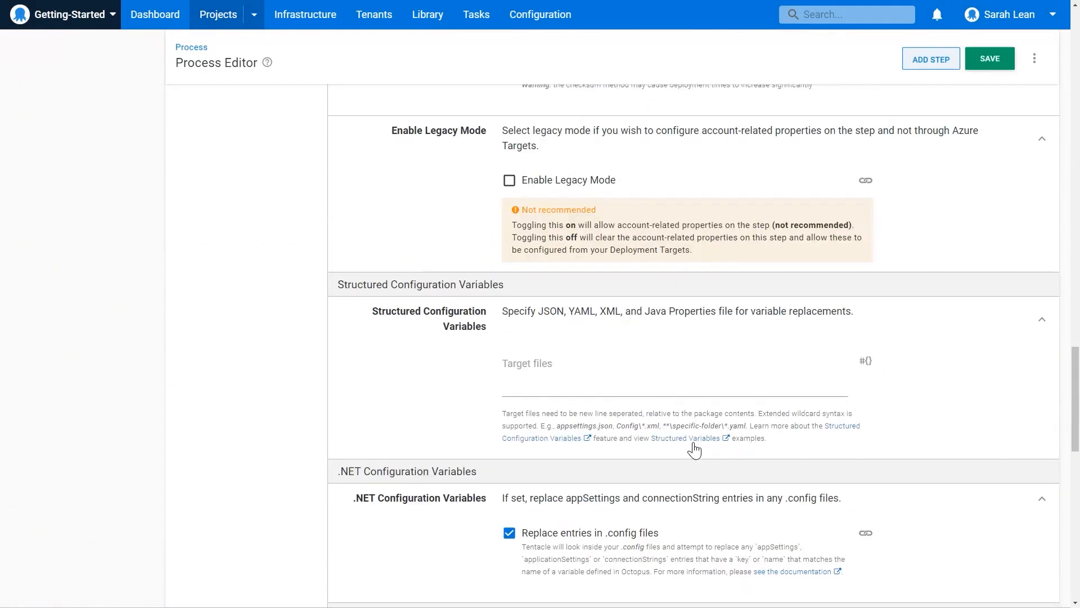
{"action": "left_click", "coordinate": [575, 364]}
{"action": "type", "text": "appsettings."}
{"action": "type", "text": "json"}
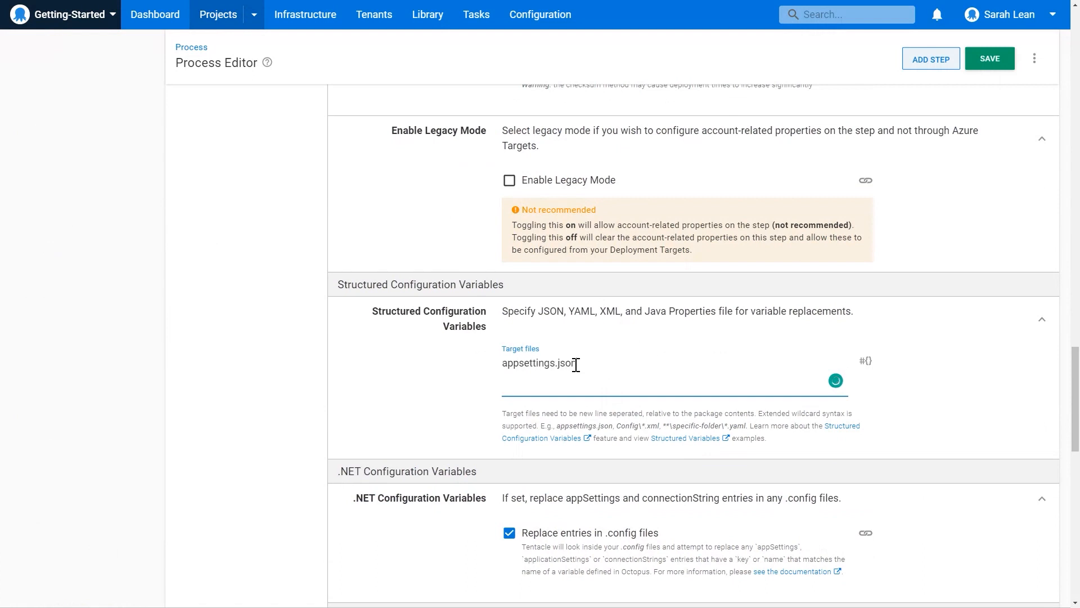
Set the shopping cart step's start trigger to run in parallel with the previous step and save the process.
{"action": "scroll", "coordinate": [761, 318], "scroll_direction": "down", "scroll_amount": 10}
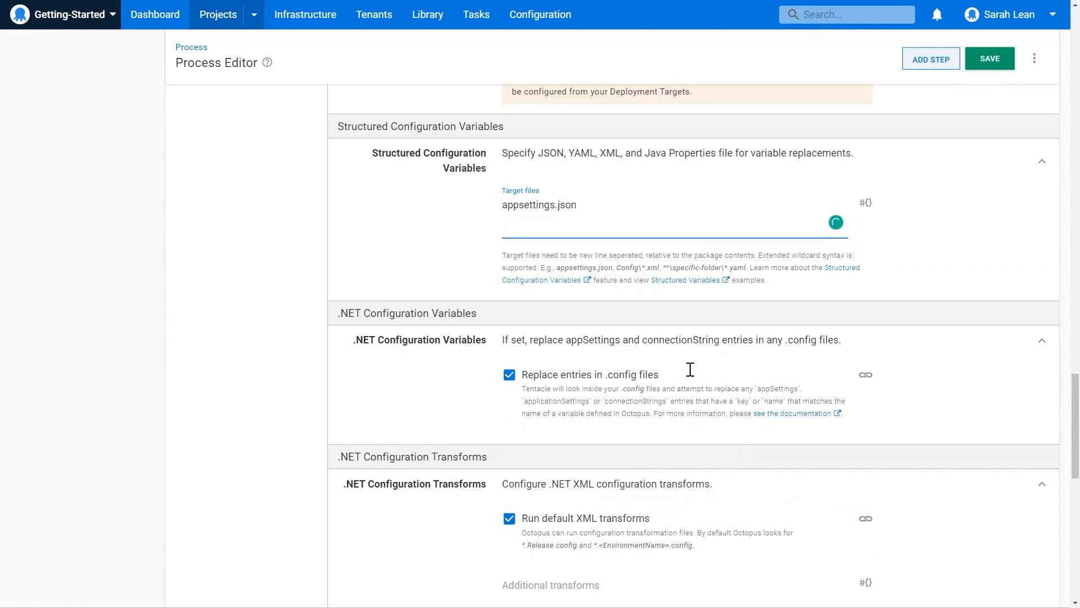
{"action": "scroll", "coordinate": [700, 372], "scroll_direction": "down", "scroll_amount": 6}
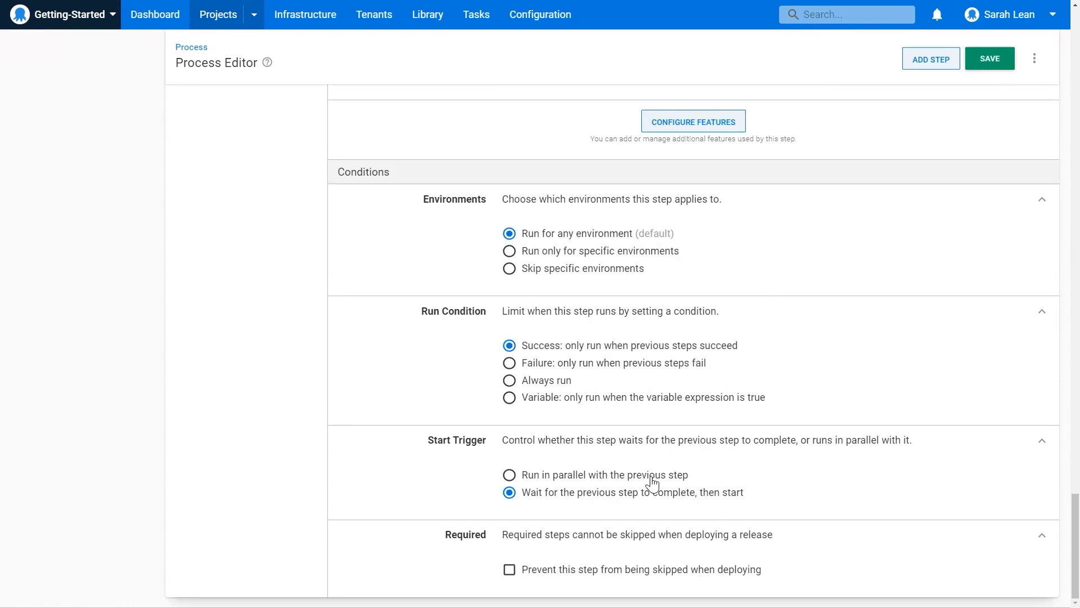
{"action": "left_click", "coordinate": [588, 475]}
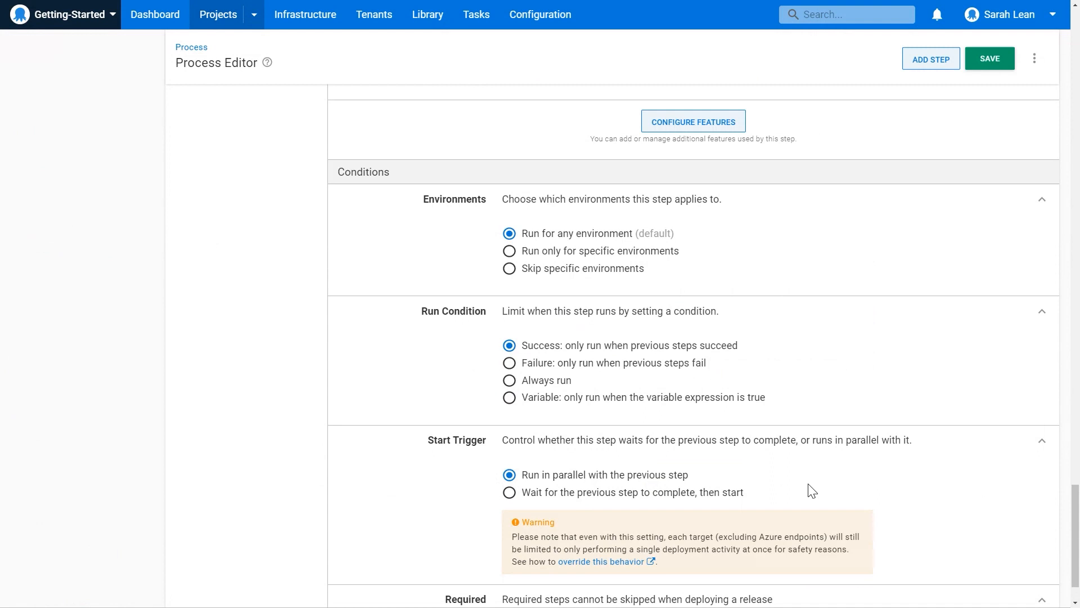
{"action": "left_click", "coordinate": [979, 73]}
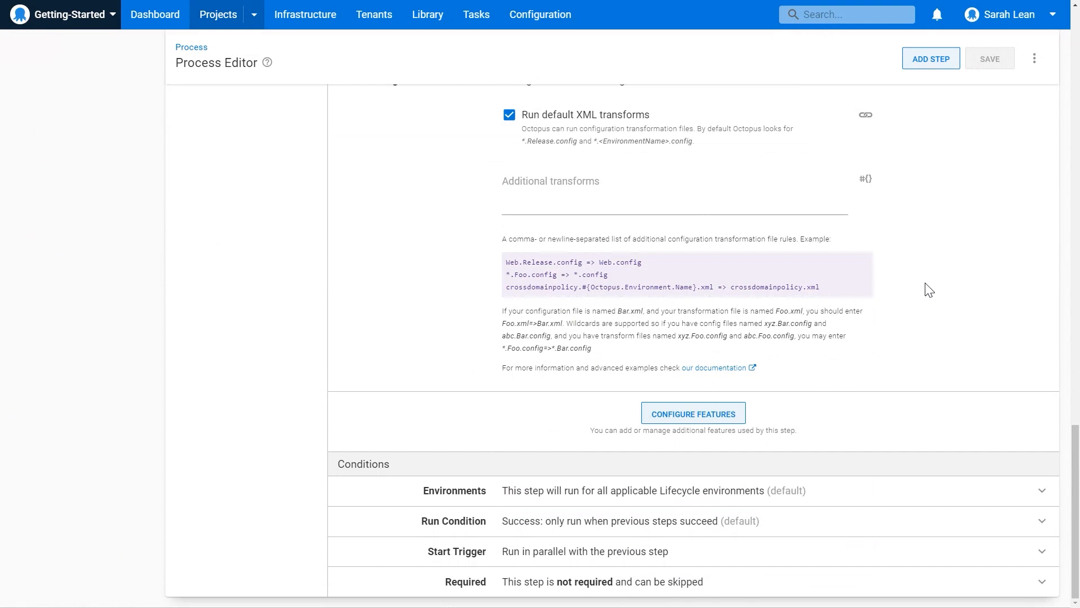
Add a fourth step, Deploy an Azure Web App (Web Deploy), after the shopping cart step, searching the templates for "web deploy".
{"action": "scroll", "coordinate": [929, 290], "scroll_direction": "up", "scroll_amount": 8}
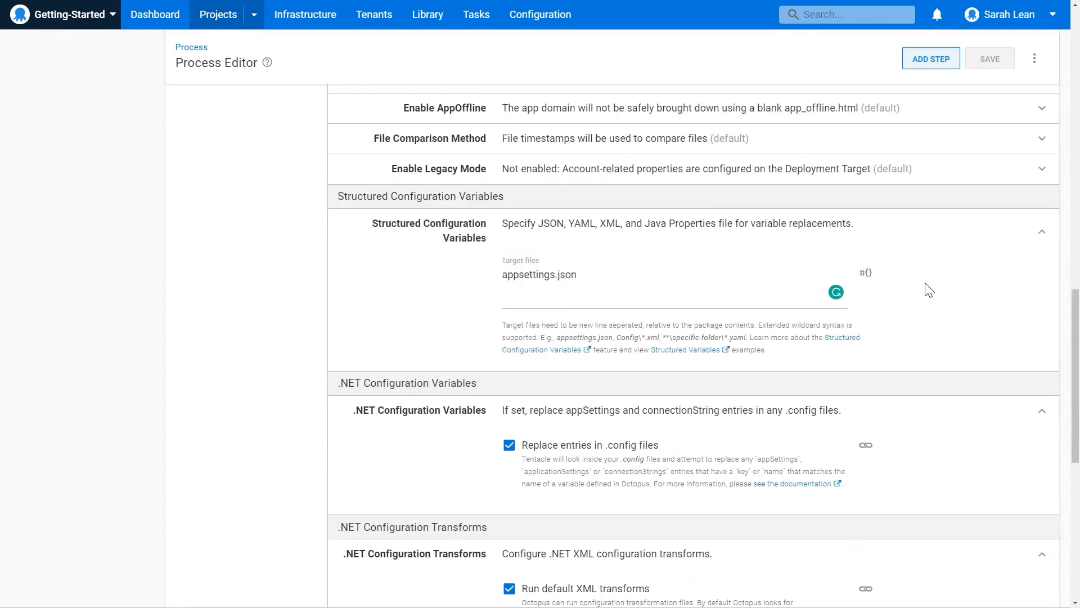
{"action": "scroll", "coordinate": [929, 289], "scroll_direction": "up", "scroll_amount": 15}
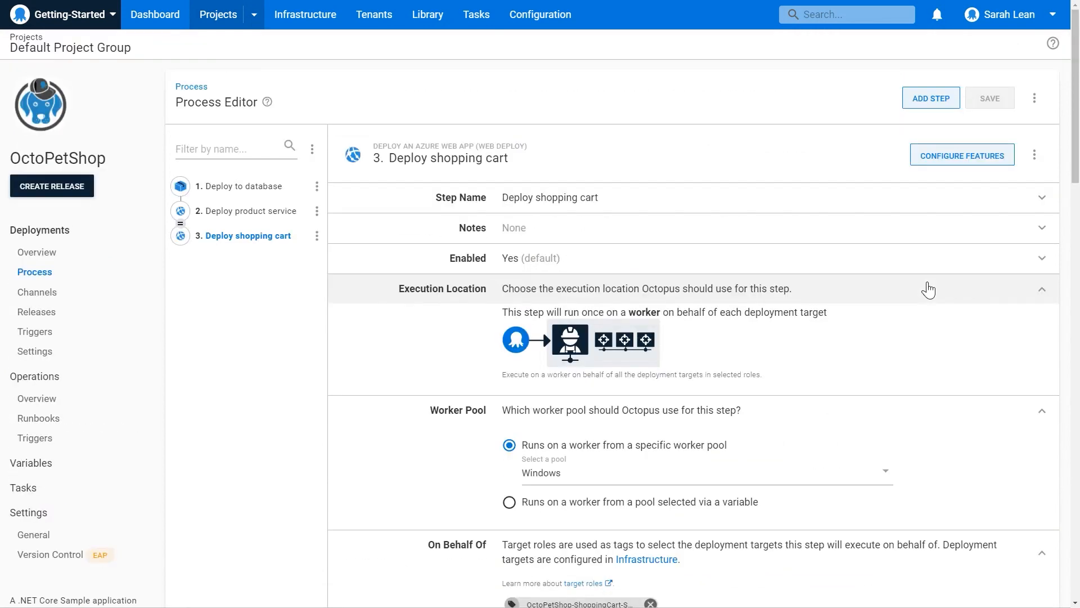
{"action": "left_click", "coordinate": [932, 112]}
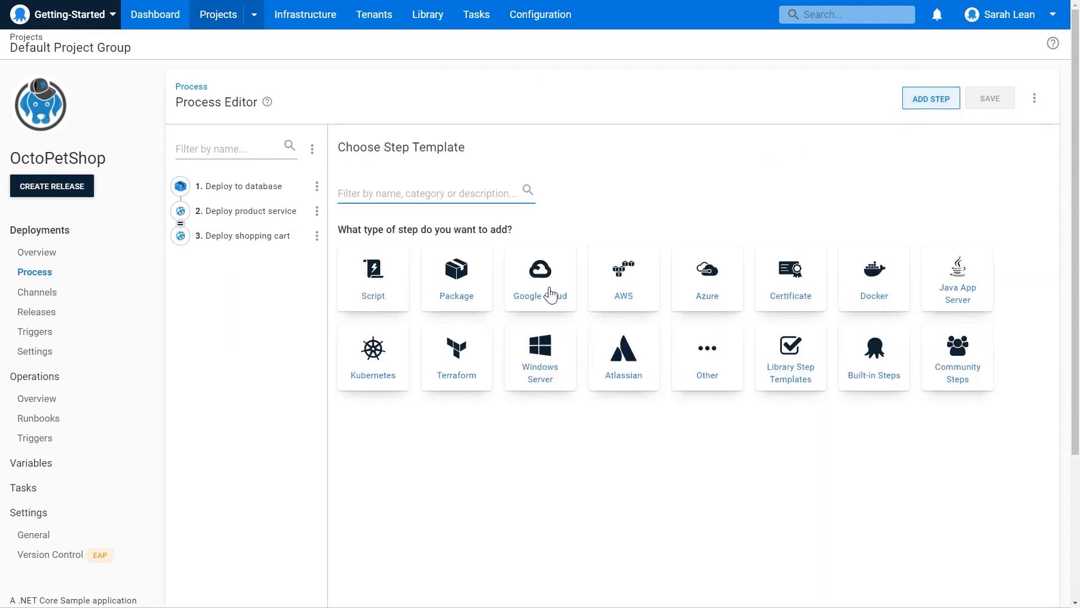
{"action": "type", "text": "web deploy"}
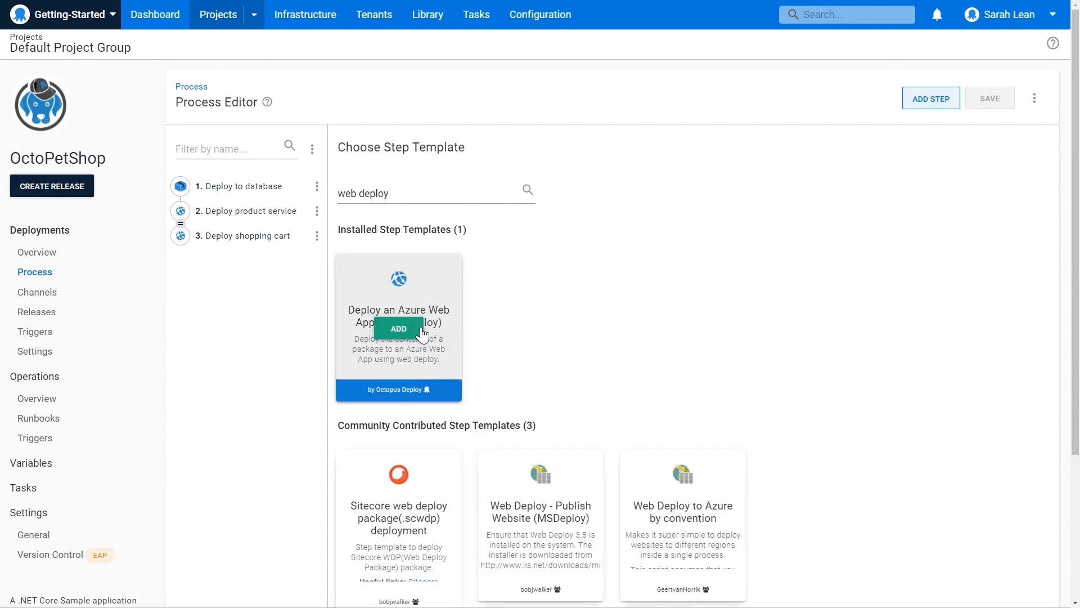
{"action": "left_click", "coordinate": [408, 326]}
Name the fourth process step "Deploy front web".
{"action": "left_click_drag", "start_coordinate": [730, 251], "coordinate": [489, 253]}
{"action": "type", "text": "Depliy"}
{"action": "key", "text": "BackSpace"}
{"action": "key", "text": "BackSpace"}
{"action": "type", "text": "oy front web"}
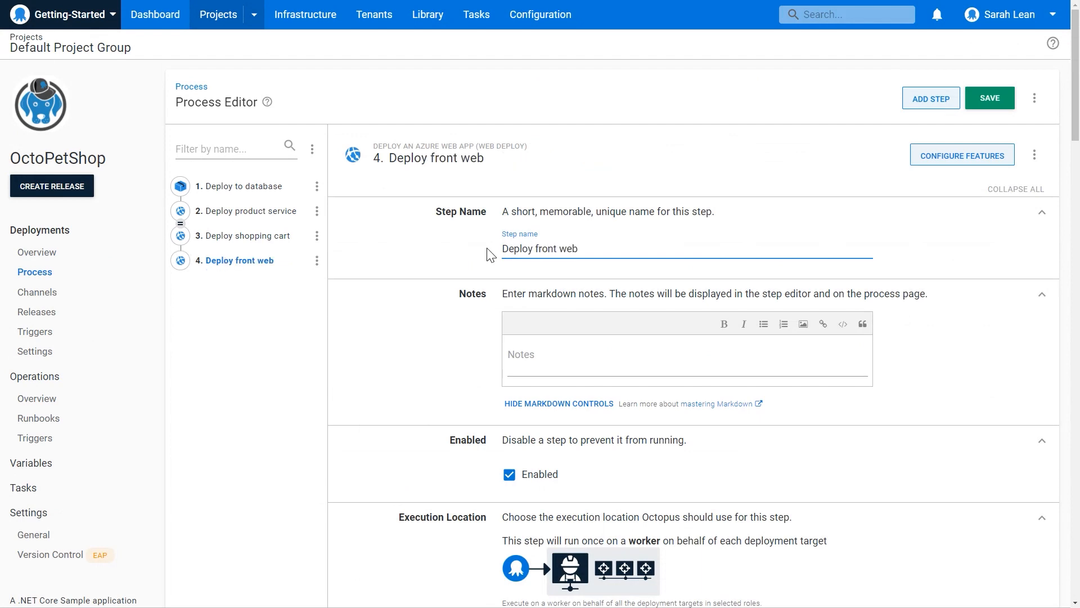
Set the front web step to run on the Windows worker pool on behalf of the OctoPetShop-Web target role.
{"action": "scroll", "coordinate": [688, 255], "scroll_direction": "down", "scroll_amount": 1}
{"action": "scroll", "coordinate": [688, 256], "scroll_direction": "down", "scroll_amount": 4}
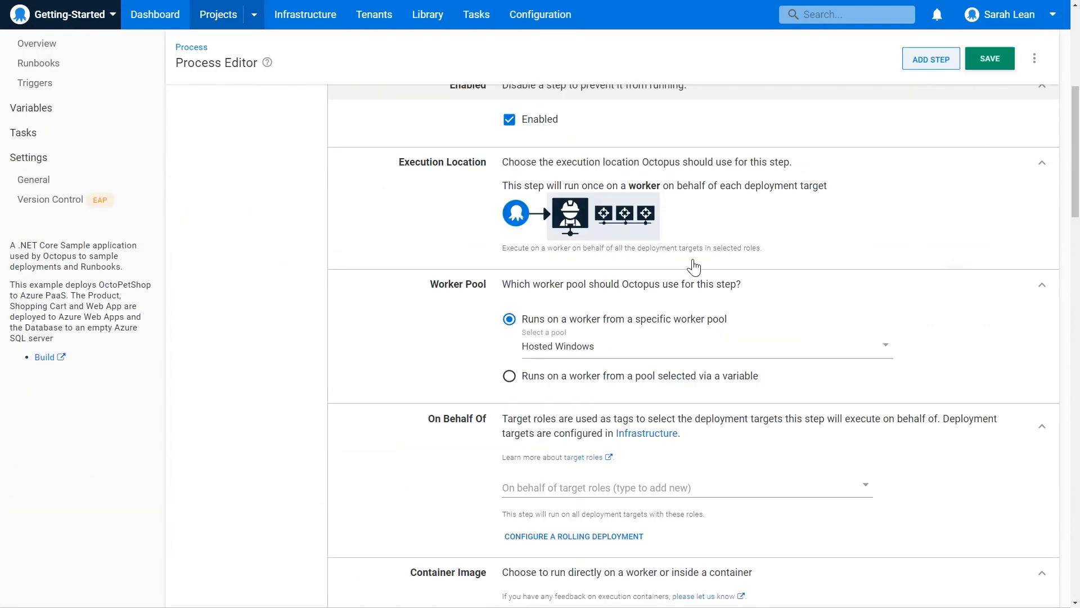
{"action": "left_click", "coordinate": [559, 345]}
{"action": "left_click", "coordinate": [569, 388]}
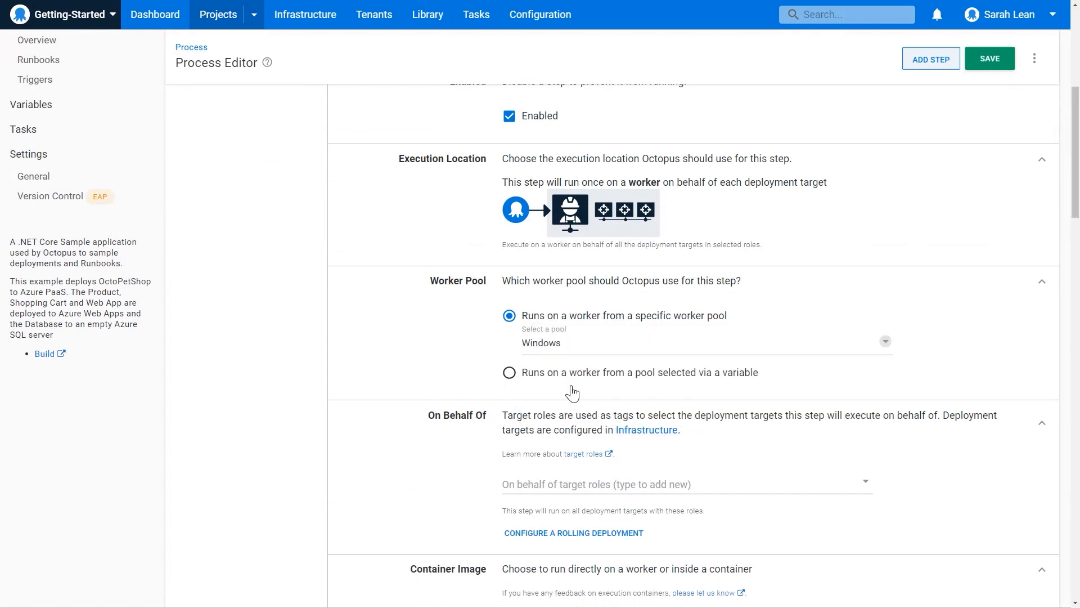
{"action": "scroll", "coordinate": [636, 394], "scroll_direction": "down", "scroll_amount": 2}
{"action": "left_click", "coordinate": [601, 392]}
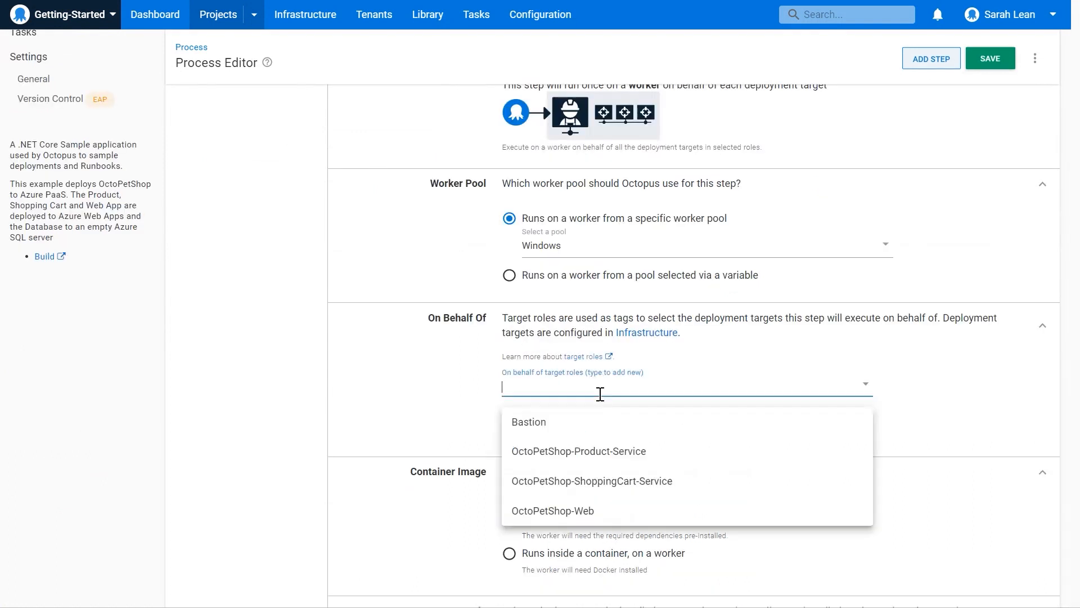
{"action": "left_click", "coordinate": [613, 521]}
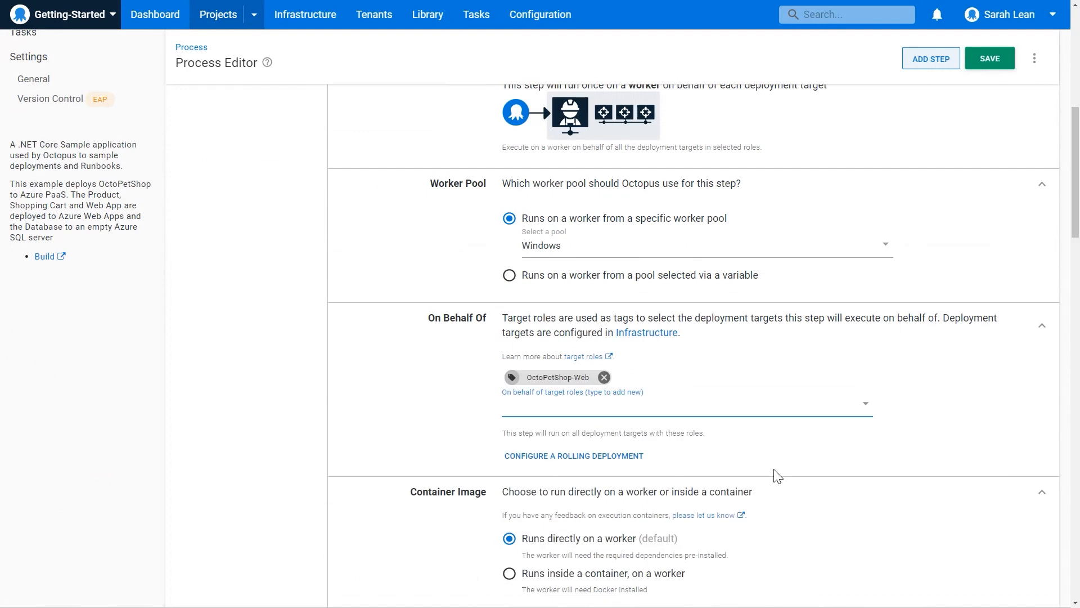
Select OctopusSamples.OctoPetShop.Web from the built-in feed as the front web step's package.
{"action": "scroll", "coordinate": [776, 472], "scroll_direction": "down", "scroll_amount": 7}
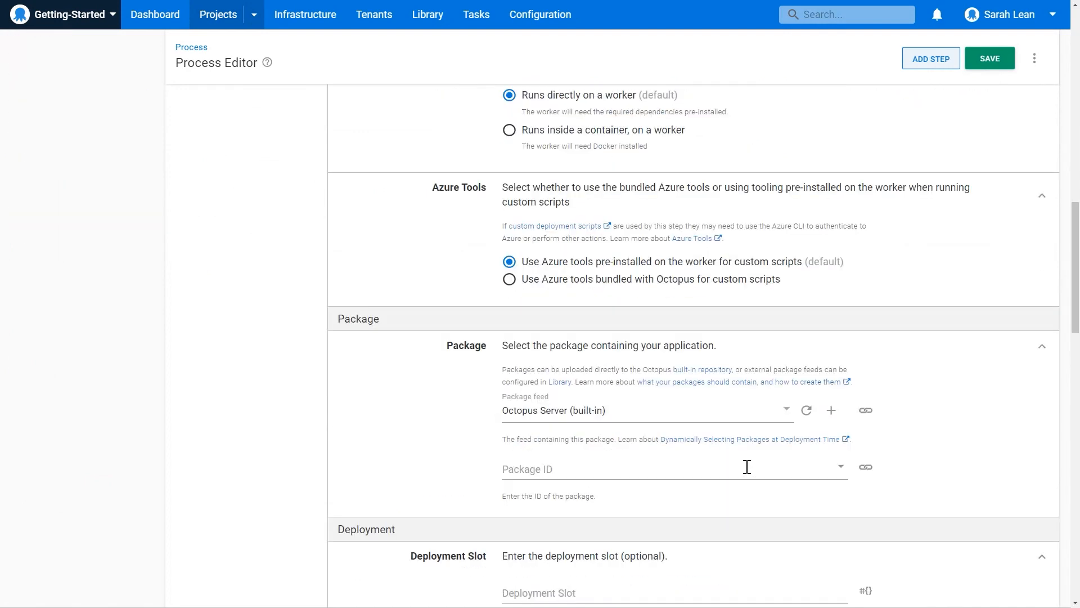
{"action": "left_click", "coordinate": [601, 467]}
{"action": "left_click", "coordinate": [683, 585]}
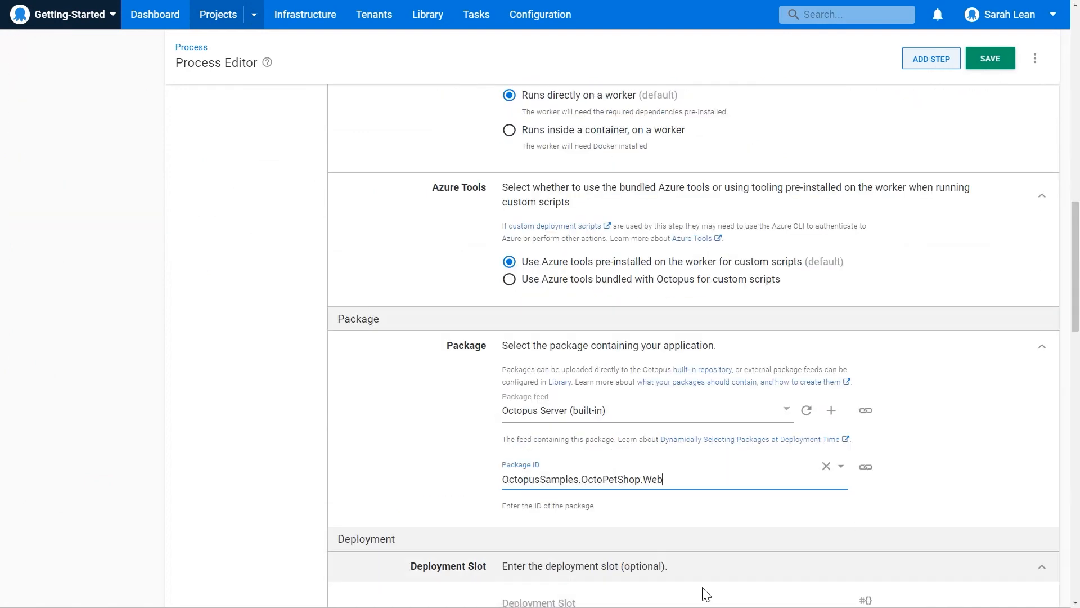
Enable Structured Configuration Variables, .NET Configuration Variables and .NET Configuration Transforms for the front web step.
{"action": "scroll", "coordinate": [925, 526], "scroll_direction": "up", "scroll_amount": 15}
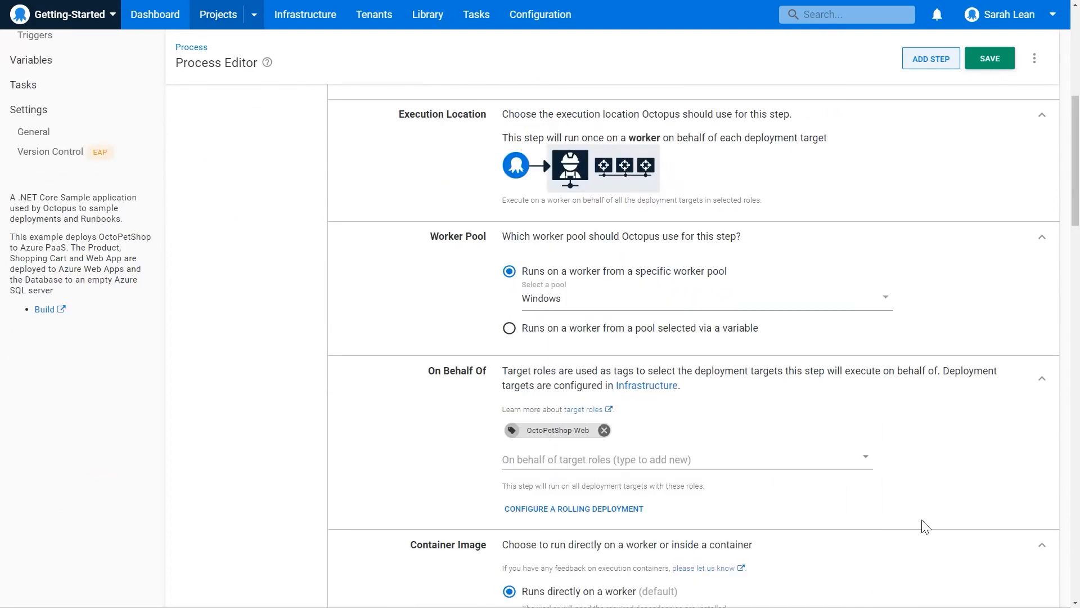
{"action": "left_click", "coordinate": [982, 163]}
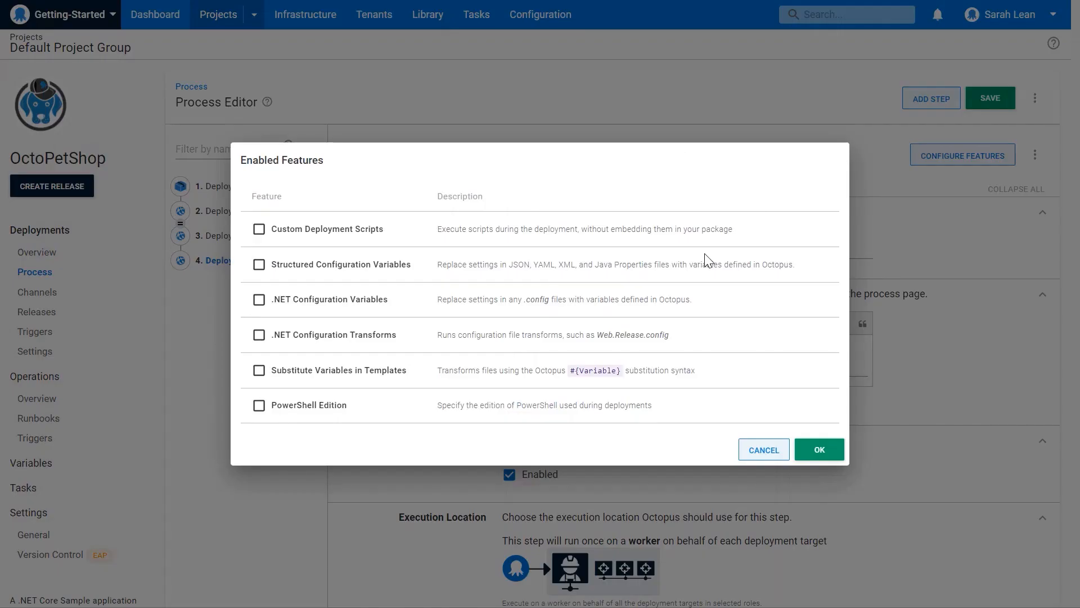
{"action": "left_click", "coordinate": [338, 265]}
{"action": "left_click", "coordinate": [338, 300]}
{"action": "left_click", "coordinate": [338, 334]}
{"action": "left_click", "coordinate": [756, 450]}
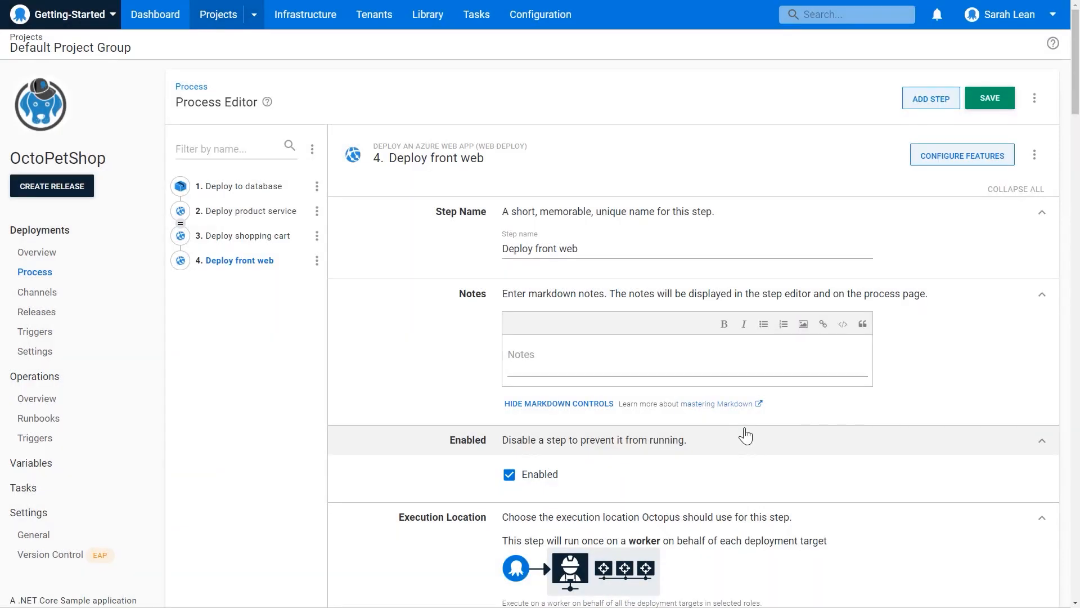
{"action": "scroll", "coordinate": [745, 436], "scroll_direction": "down", "scroll_amount": 20}
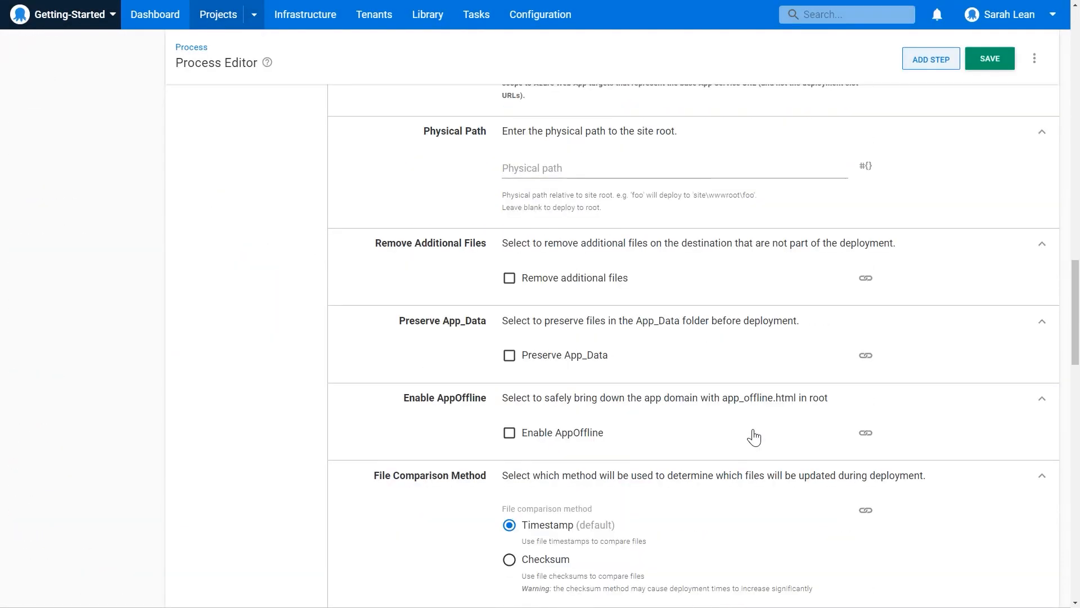
Set appsettings.json as the target file for the front web step's structured configuration variable replacements.
{"action": "scroll", "coordinate": [754, 436], "scroll_direction": "down", "scroll_amount": 9}
{"action": "left_click", "coordinate": [538, 373]}
{"action": "type", "text": "appsettings.json"}
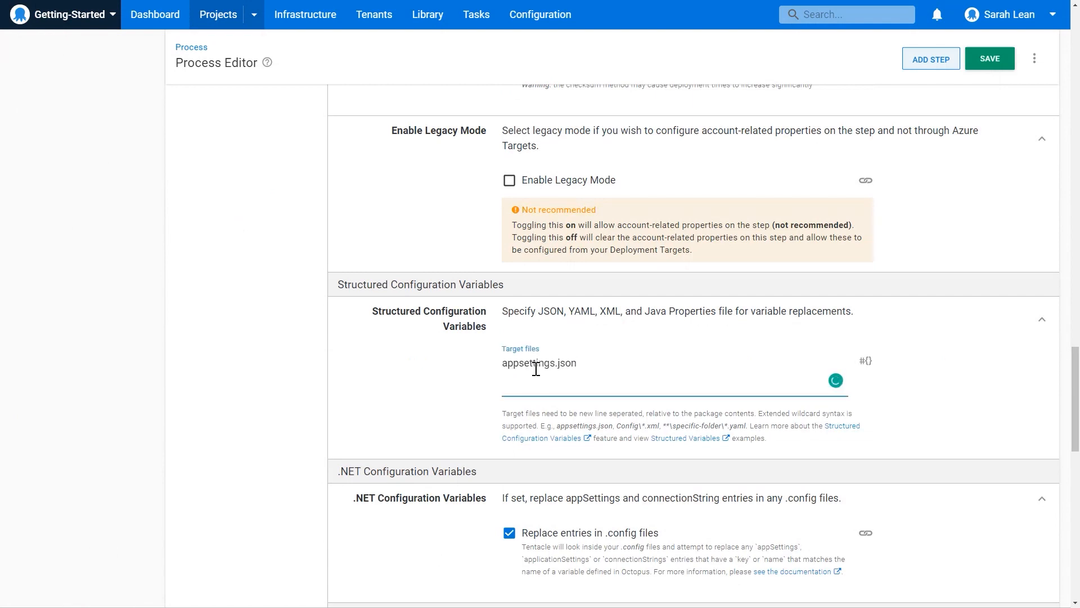
Set the front web step to run in parallel with the previous step and save the process.
{"action": "scroll", "coordinate": [536, 369], "scroll_direction": "down", "scroll_amount": 5}
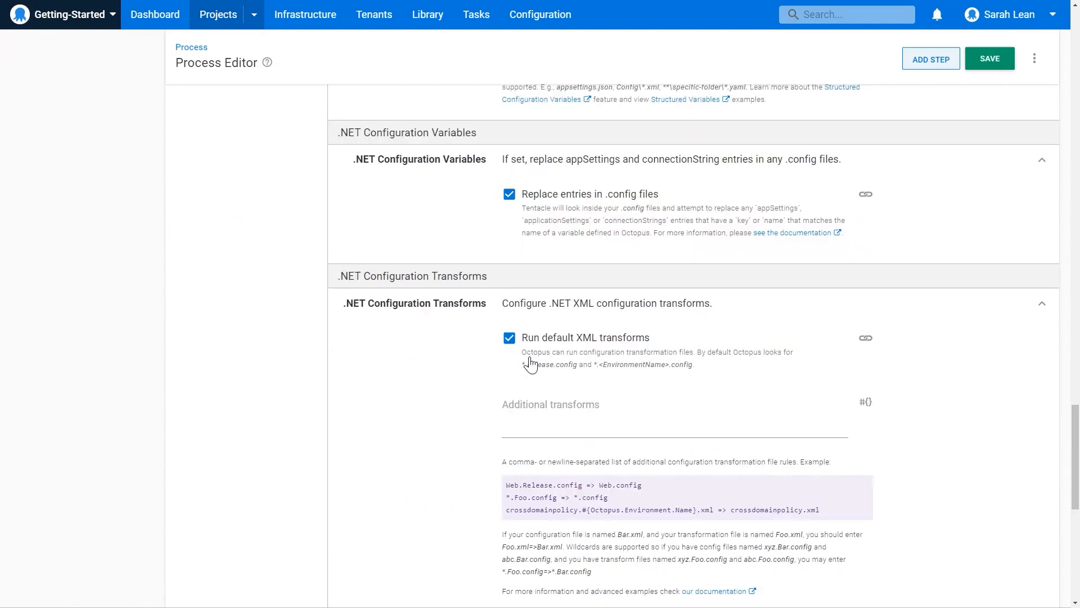
{"action": "scroll", "coordinate": [530, 363], "scroll_direction": "down", "scroll_amount": 10}
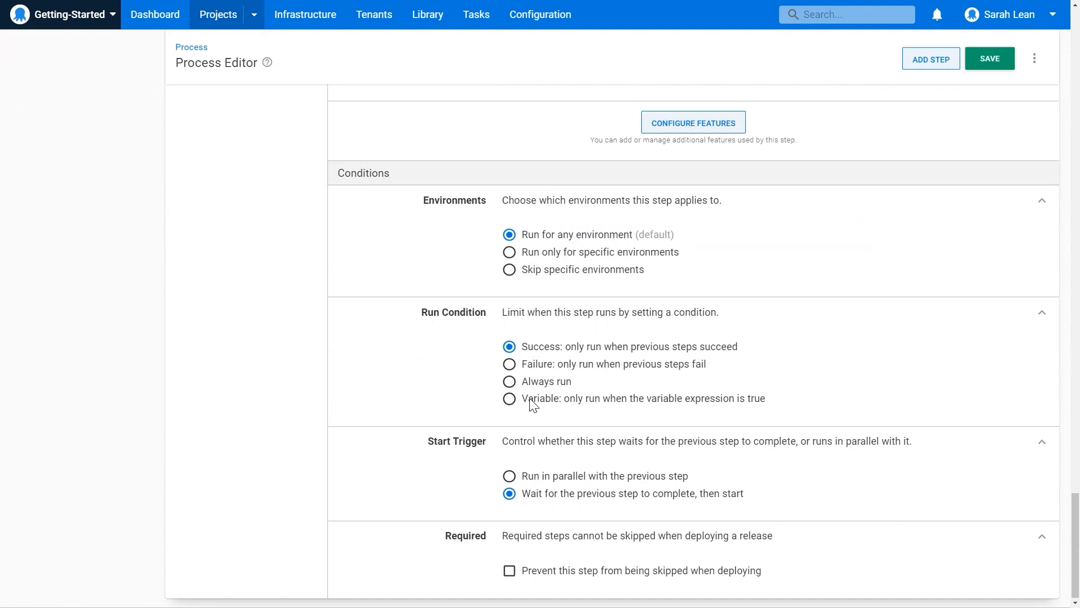
{"action": "left_click", "coordinate": [592, 477]}
{"action": "left_click", "coordinate": [989, 58]}
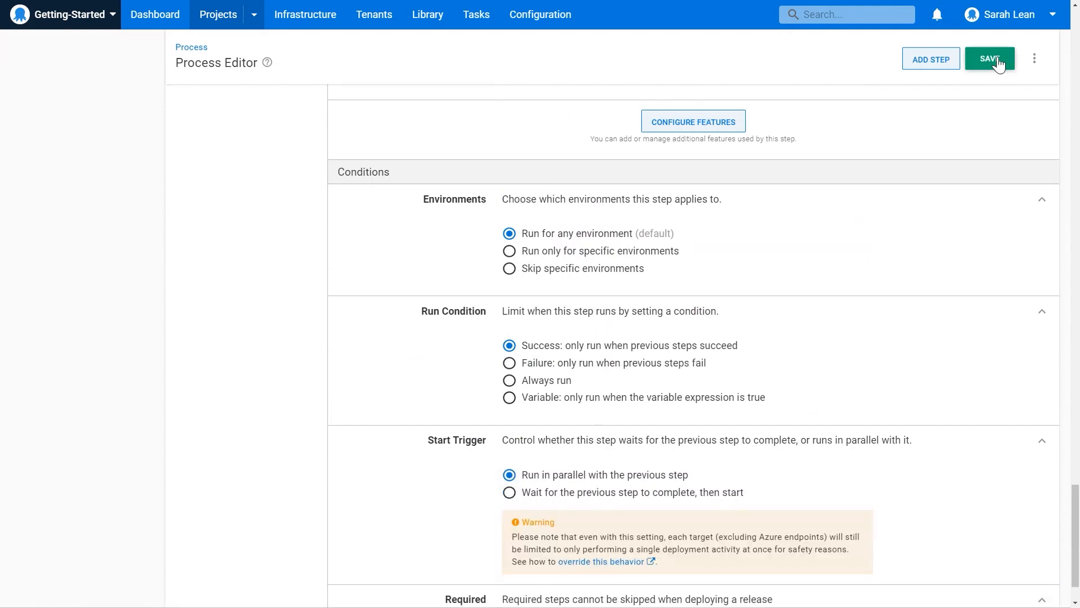
{"action": "scroll", "coordinate": [809, 444], "scroll_direction": "up", "scroll_amount": 10}
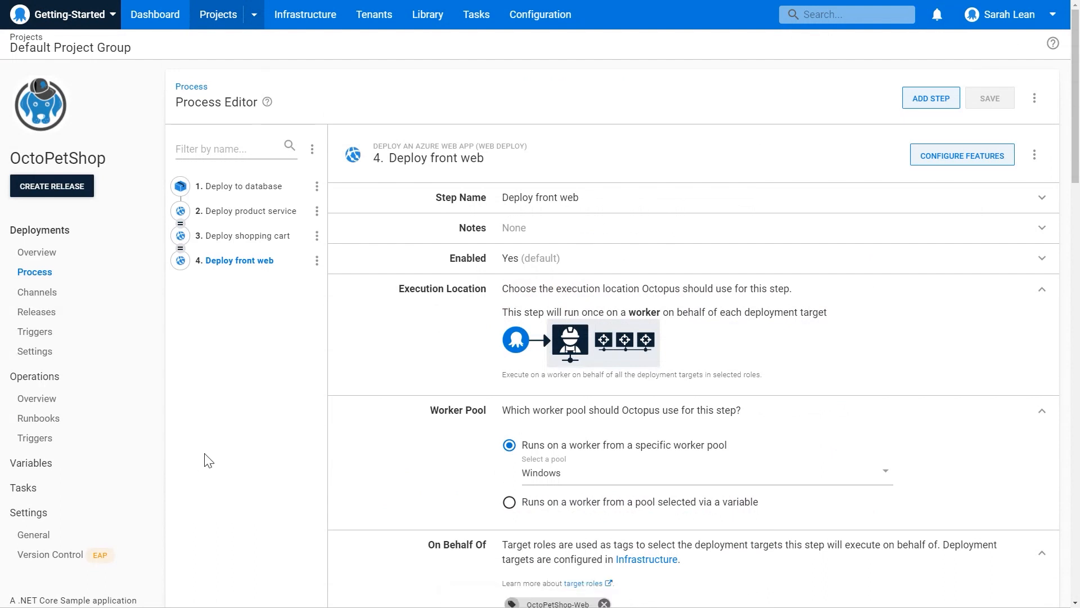
Search the step templates for "manual in" and add a Manual Intervention Required step to the process.
{"action": "left_click", "coordinate": [931, 100]}
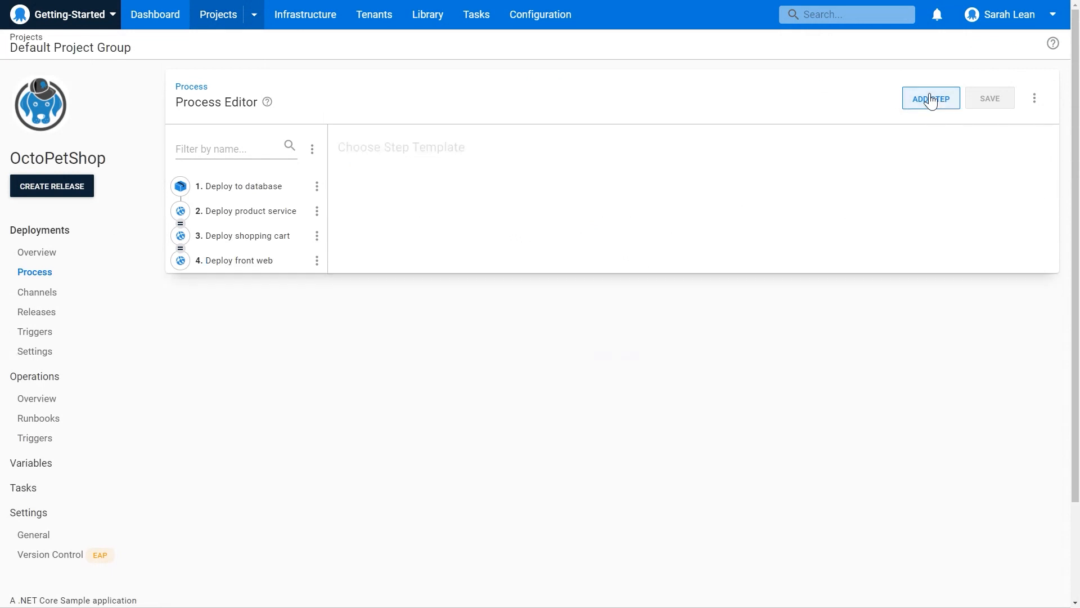
{"action": "type", "text": "manu"}
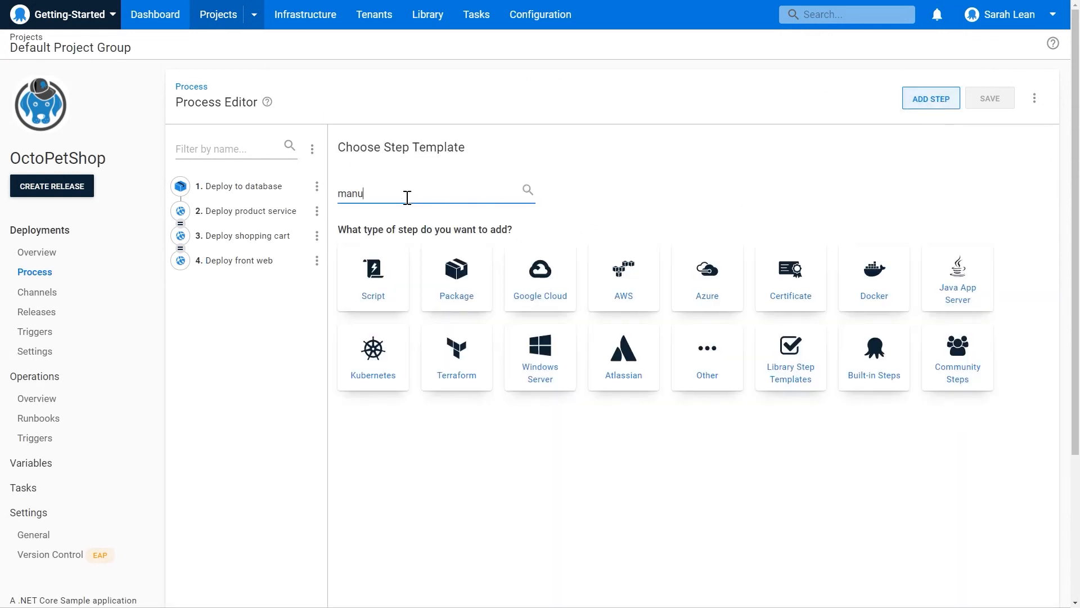
{"action": "type", "text": "al in"}
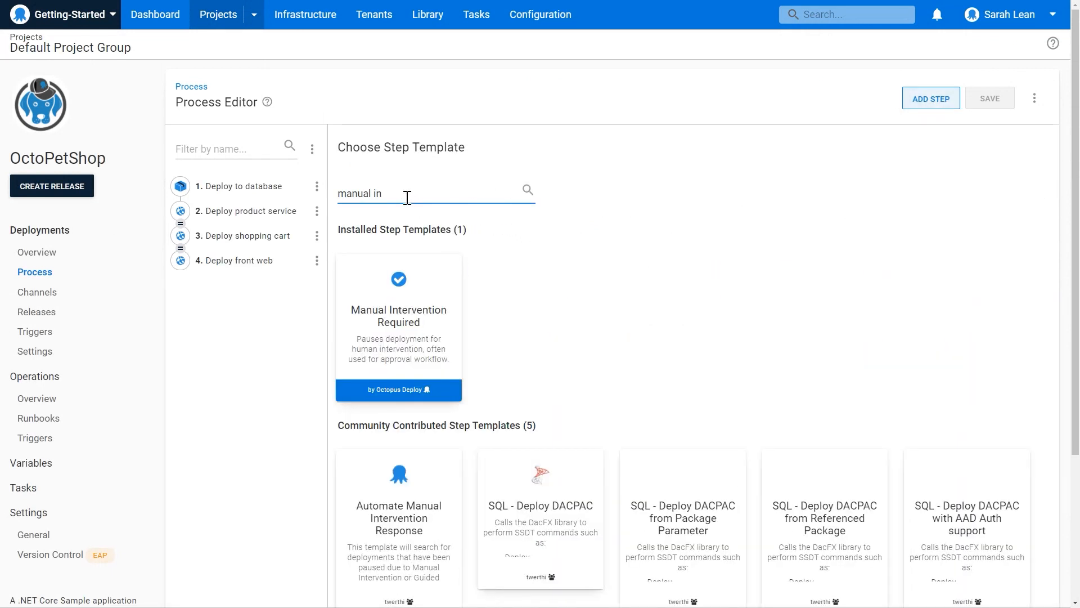
{"action": "mouse_move", "coordinate": [369, 295]}
{"action": "left_click", "coordinate": [404, 332]}
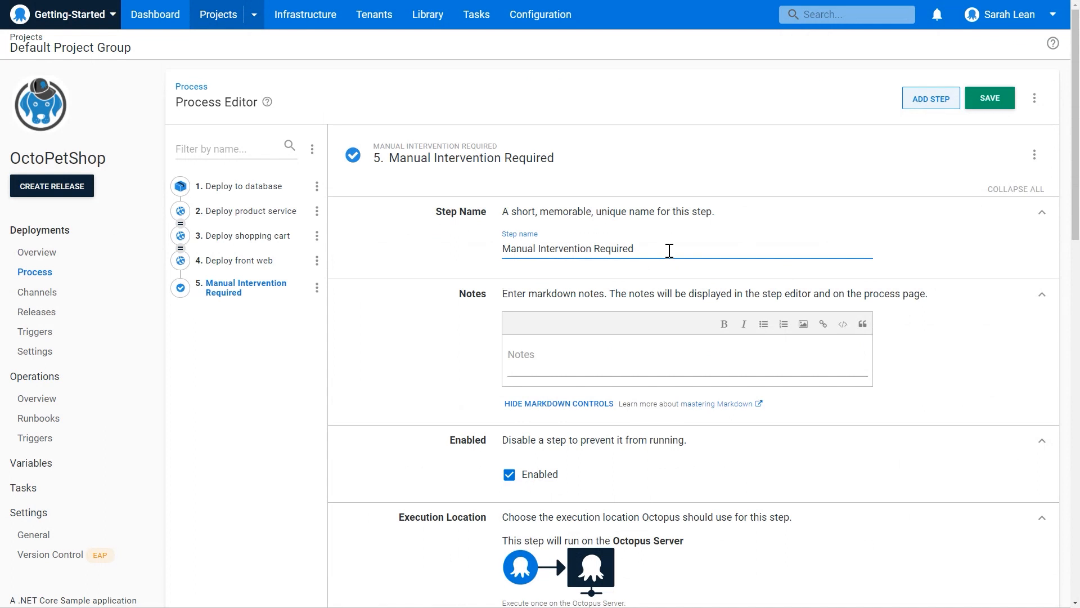
Enter "Do you want to deploy?" as the manual intervention step's instructions.
{"action": "scroll", "coordinate": [748, 491], "scroll_direction": "down", "scroll_amount": 1}
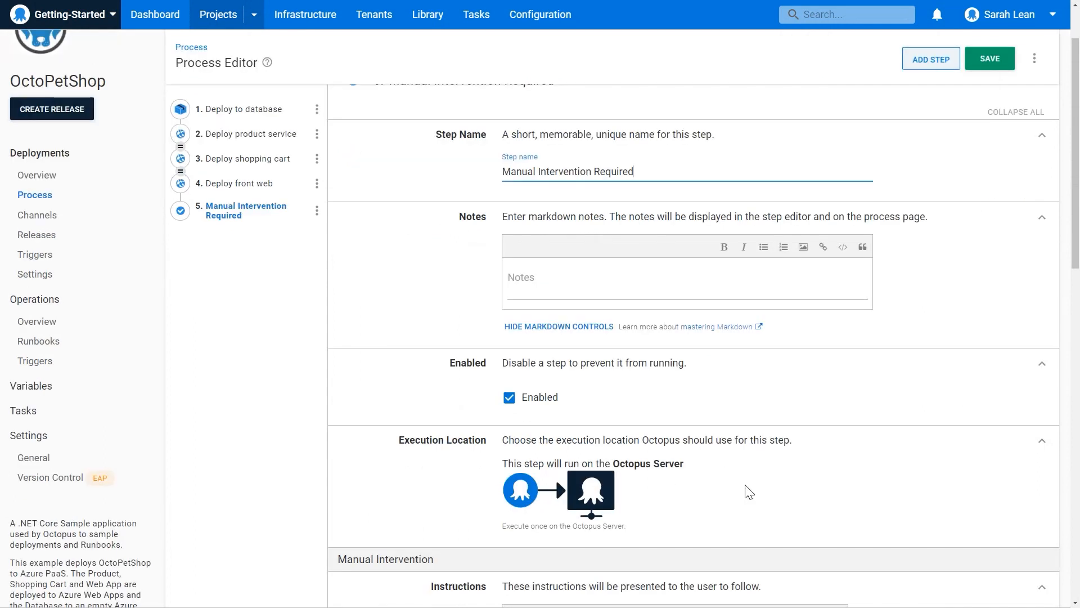
{"action": "scroll", "coordinate": [748, 491], "scroll_direction": "down", "scroll_amount": 2}
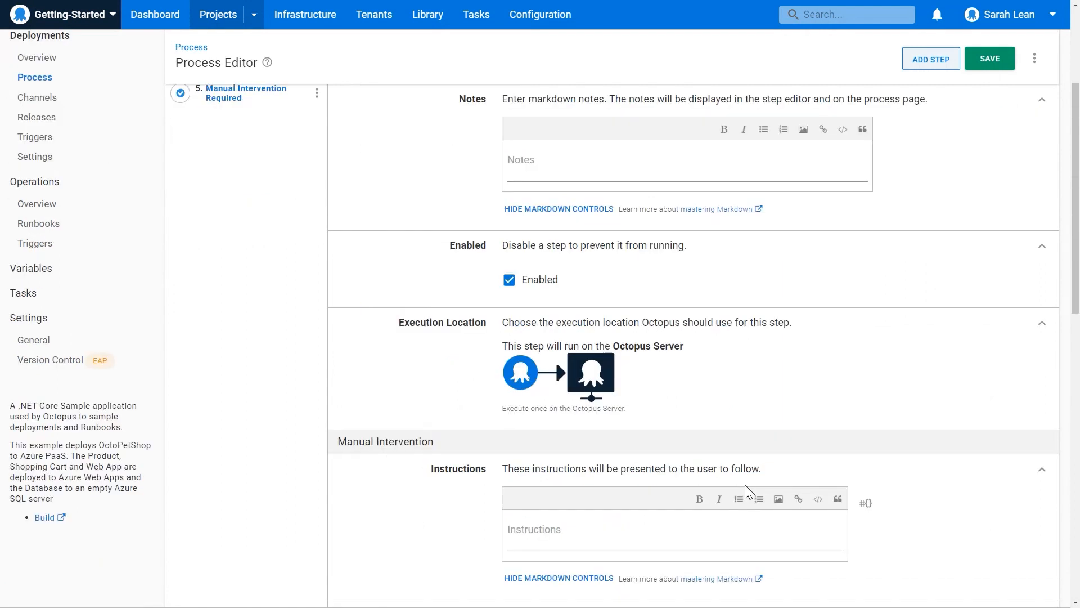
{"action": "left_click", "coordinate": [624, 536]}
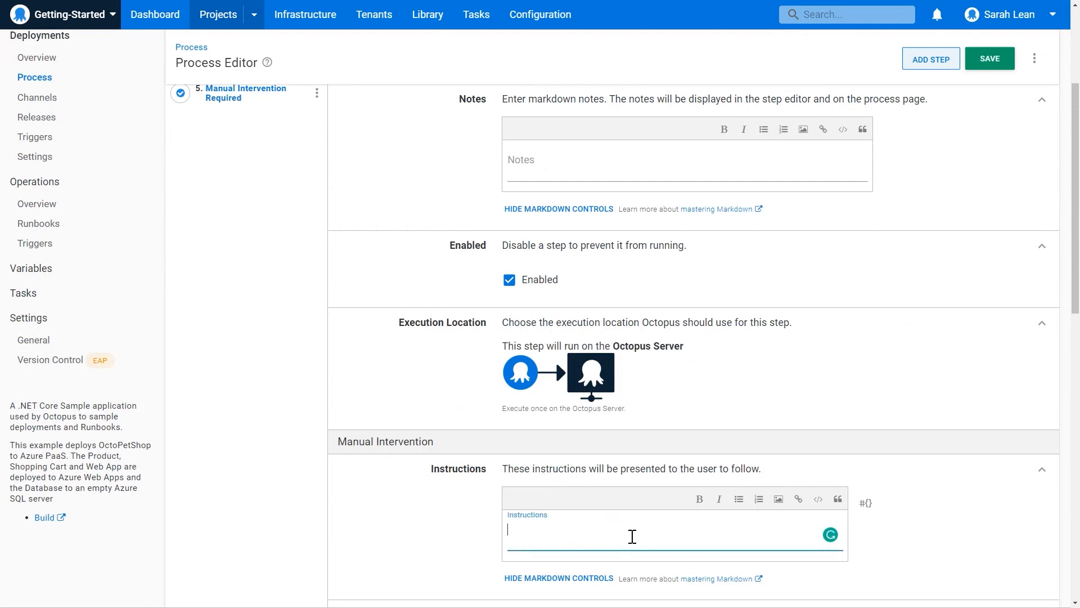
{"action": "scroll", "coordinate": [631, 536], "scroll_direction": "down", "scroll_amount": 2}
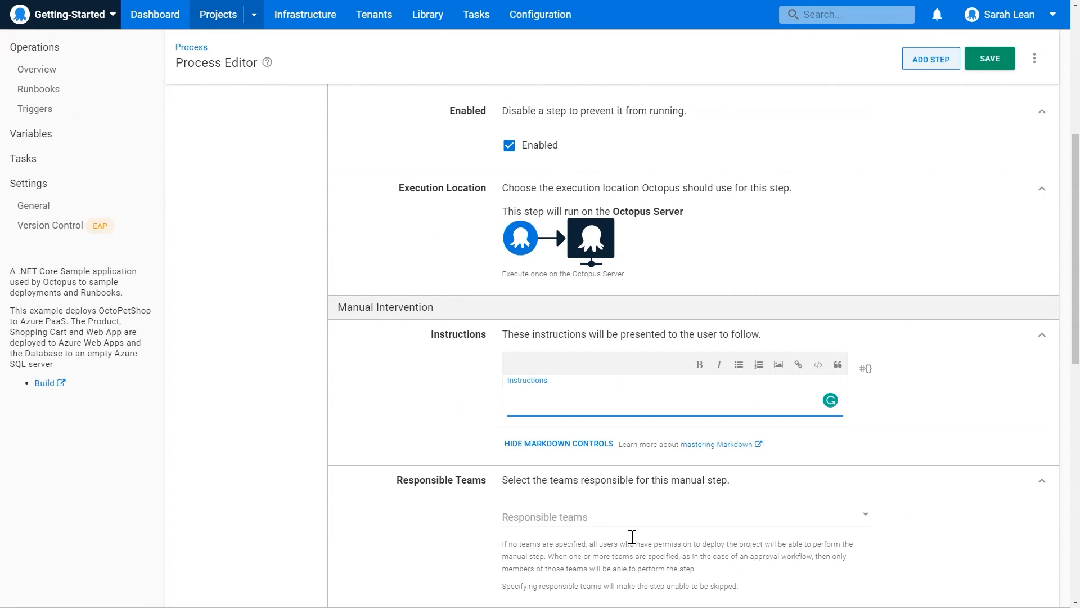
{"action": "type", "text": "Do you want to deploy>?"}
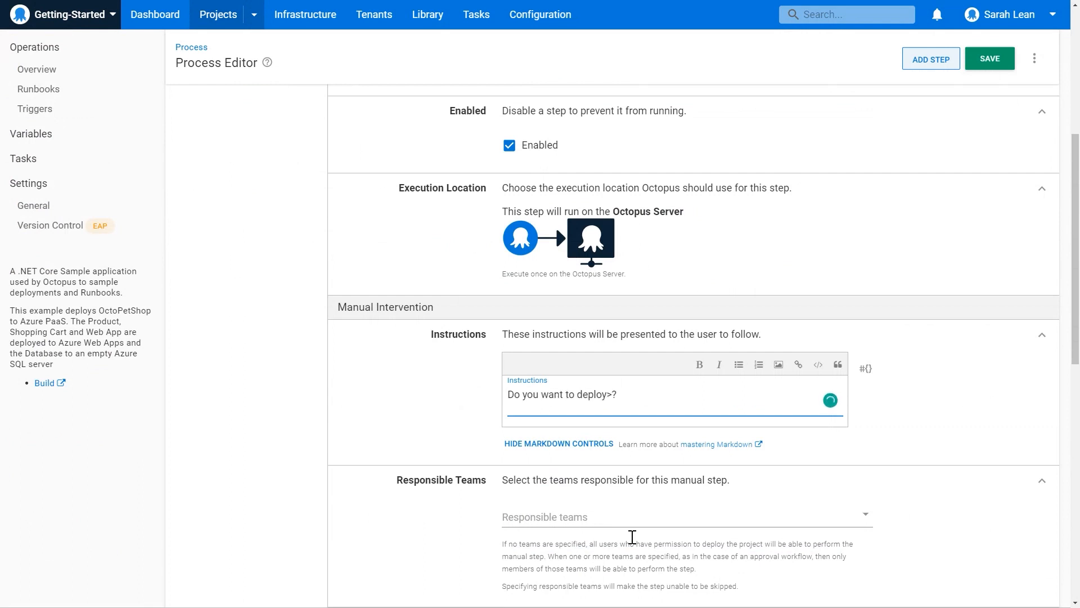
{"action": "key", "text": "Left"}
{"action": "key", "text": "BackSpace"}
Assign Everyone as the responsible team for the manual intervention step.
{"action": "scroll", "coordinate": [903, 470], "scroll_direction": "down", "scroll_amount": 2}
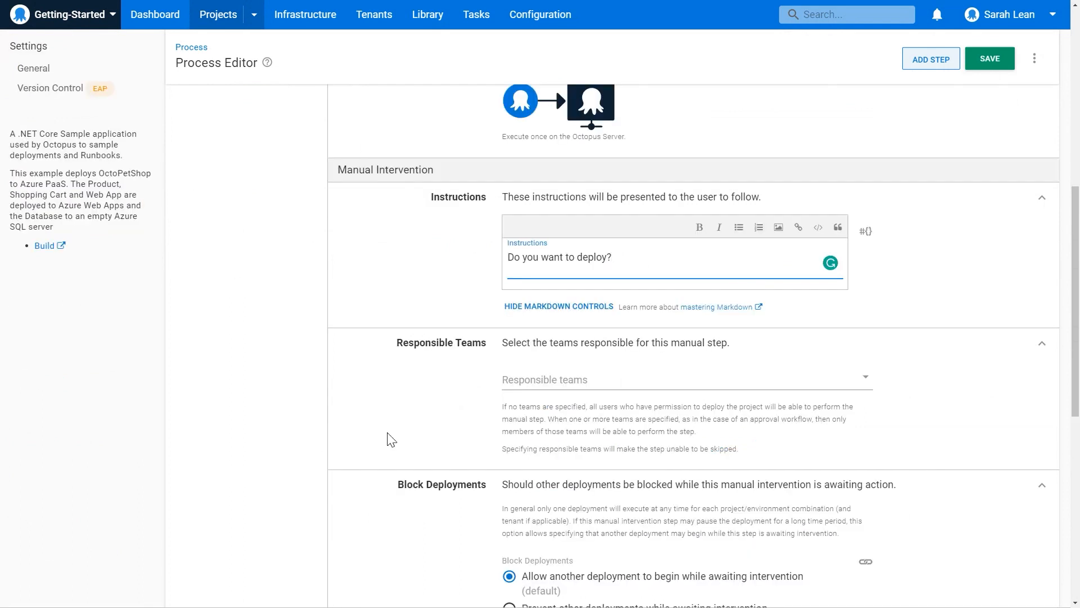
{"action": "left_click", "coordinate": [626, 382]}
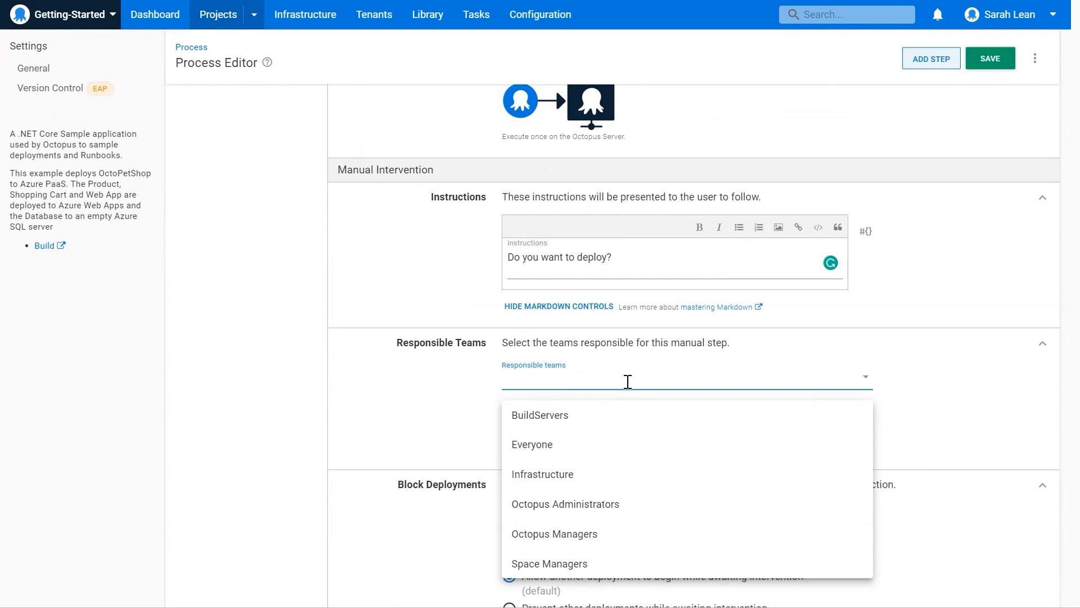
{"action": "left_click", "coordinate": [595, 456]}
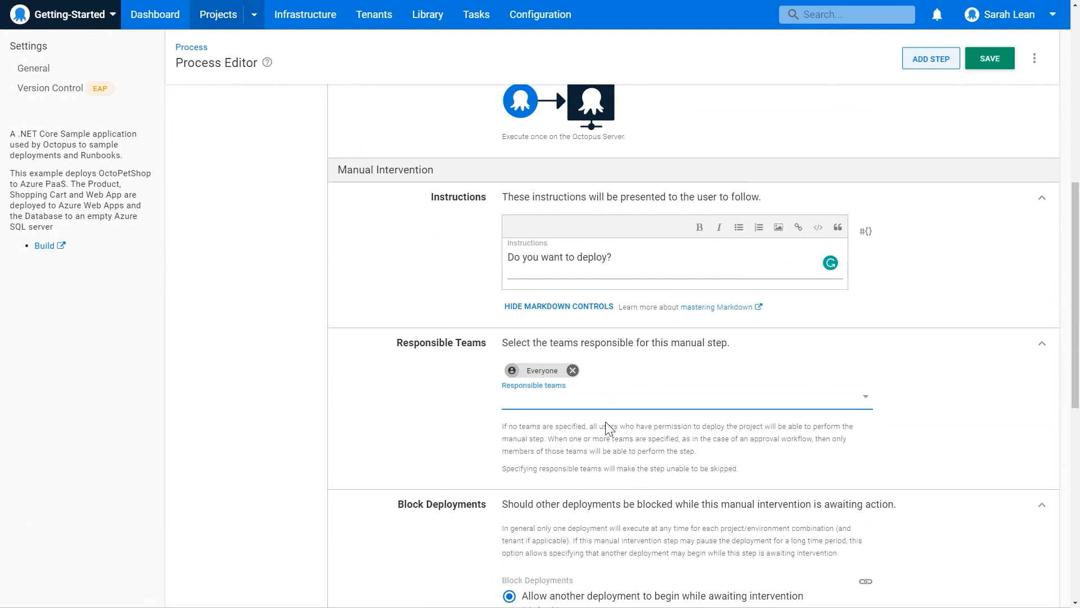
Restrict the manual intervention step to run only in the Production environment and save the process.
{"action": "scroll", "coordinate": [652, 540], "scroll_direction": "down", "scroll_amount": 2}
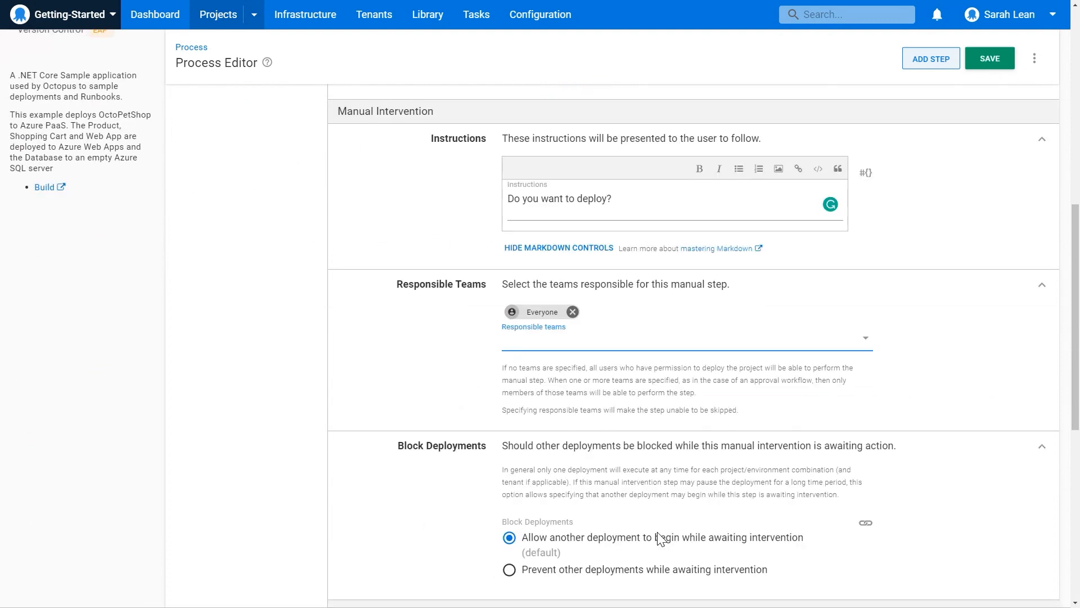
{"action": "scroll", "coordinate": [646, 544], "scroll_direction": "down", "scroll_amount": 2}
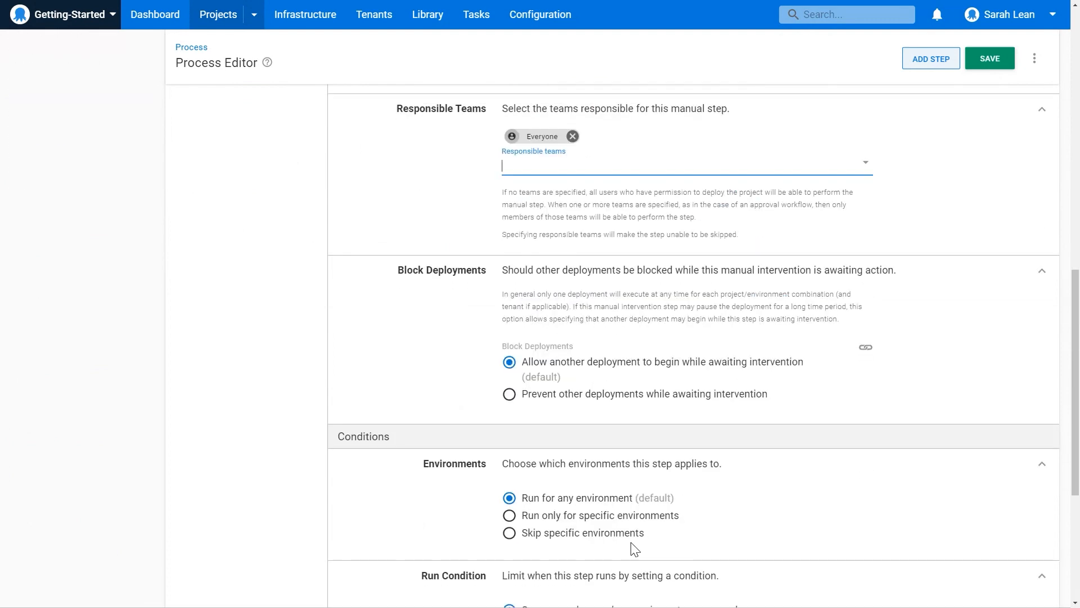
{"action": "left_click", "coordinate": [558, 518]}
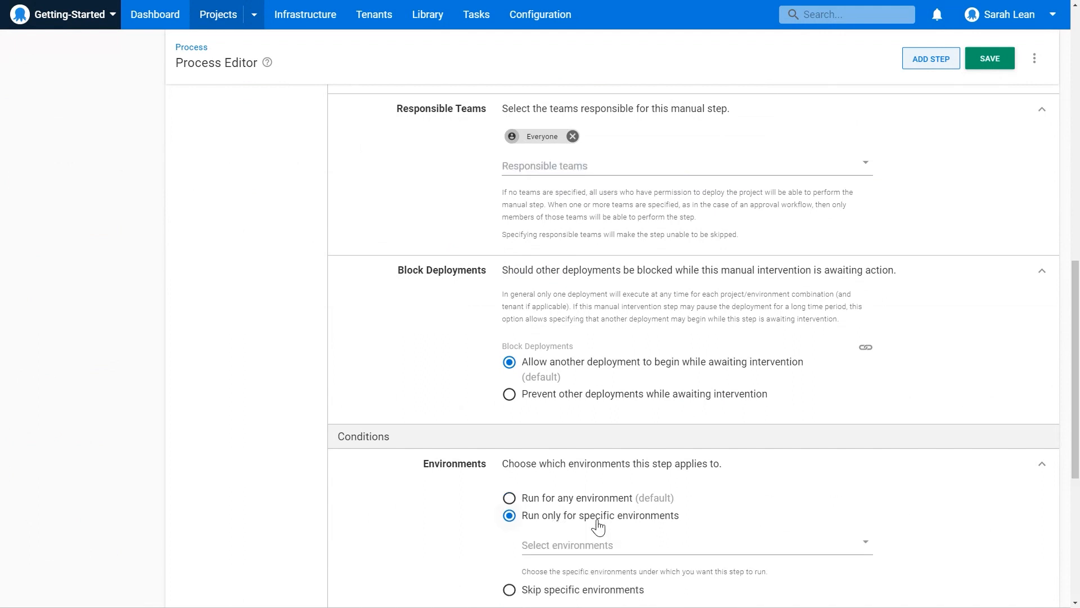
{"action": "scroll", "coordinate": [597, 526], "scroll_direction": "down", "scroll_amount": 2}
{"action": "left_click", "coordinate": [582, 450]}
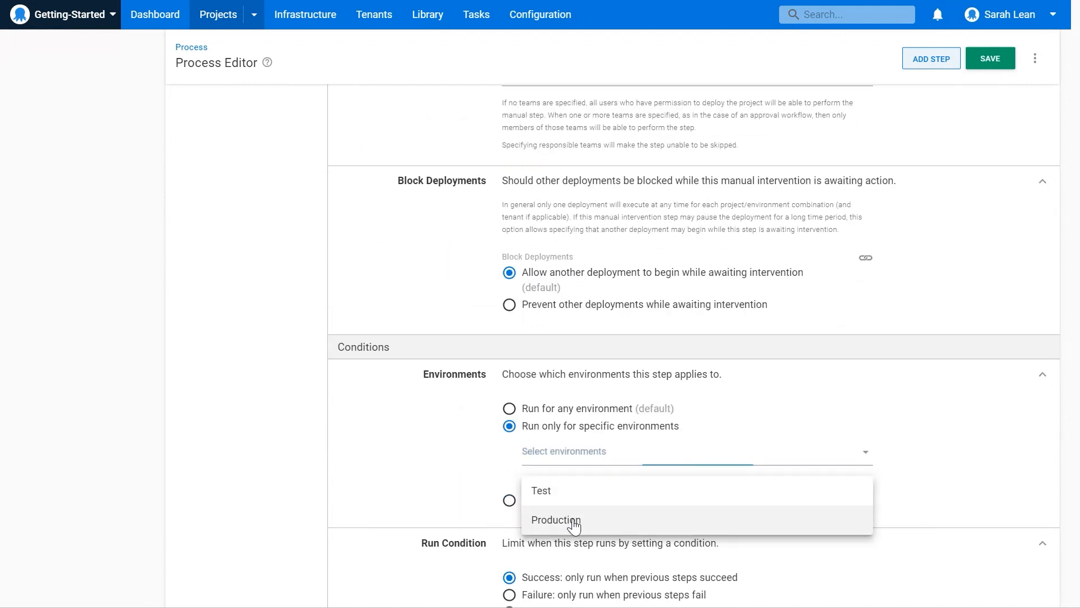
{"action": "left_click", "coordinate": [574, 523]}
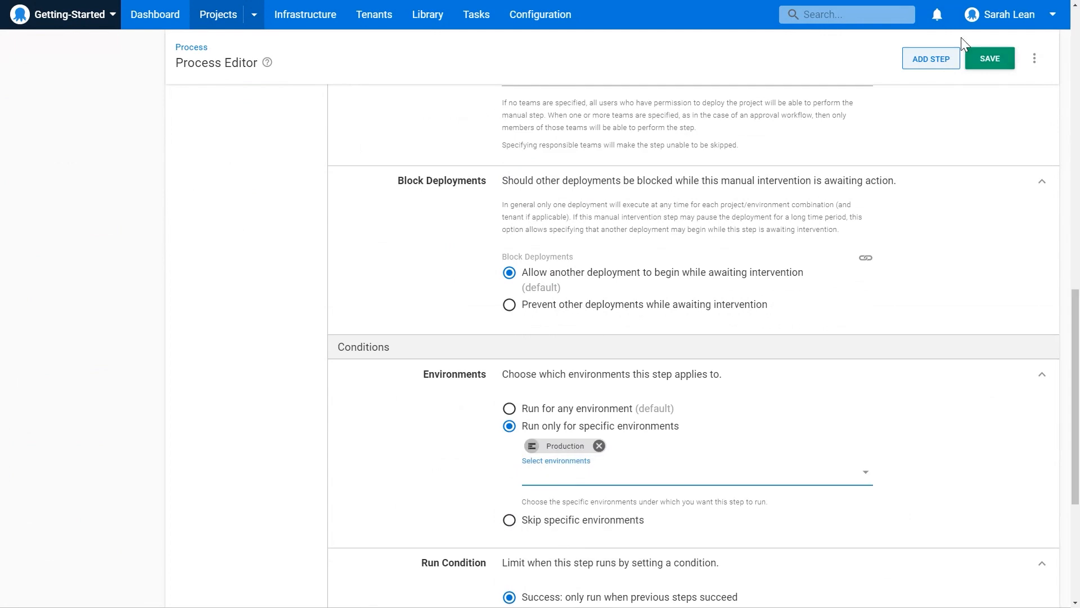
{"action": "left_click", "coordinate": [968, 57]}
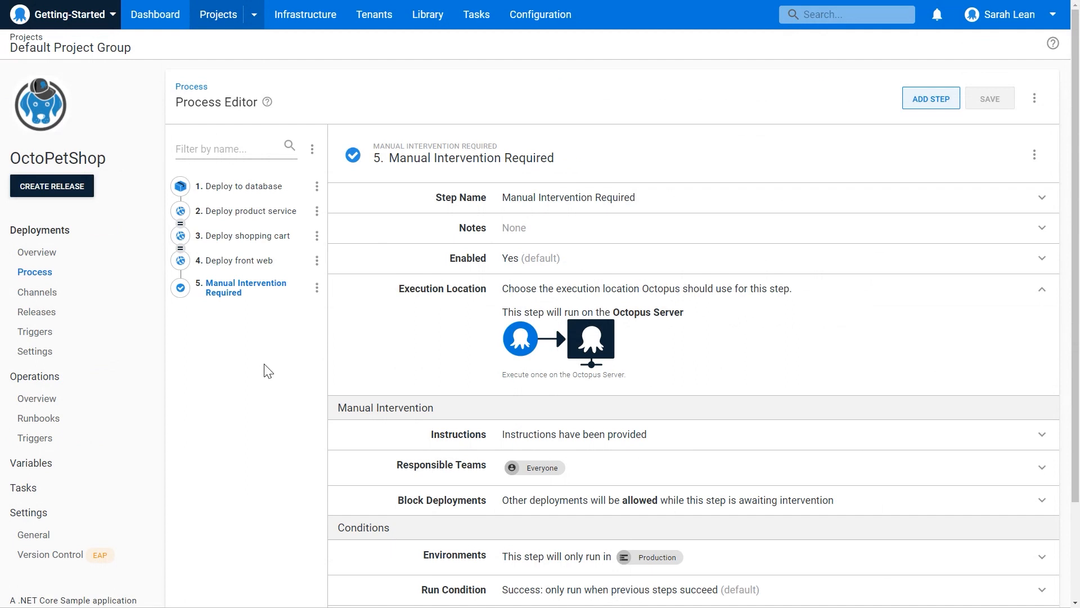
Reorder the process so Manual Intervention Required comes first, before Deploy to database, and save it.
{"action": "left_click", "coordinate": [312, 149]}
{"action": "left_click", "coordinate": [314, 181]}
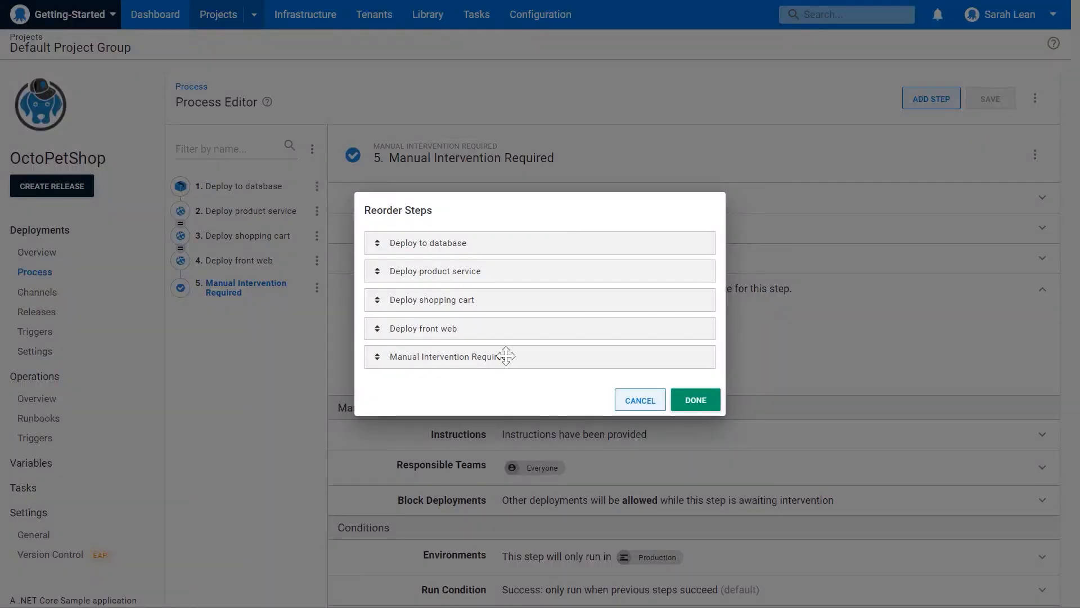
{"action": "left_click_drag", "start_coordinate": [504, 354], "coordinate": [494, 234]}
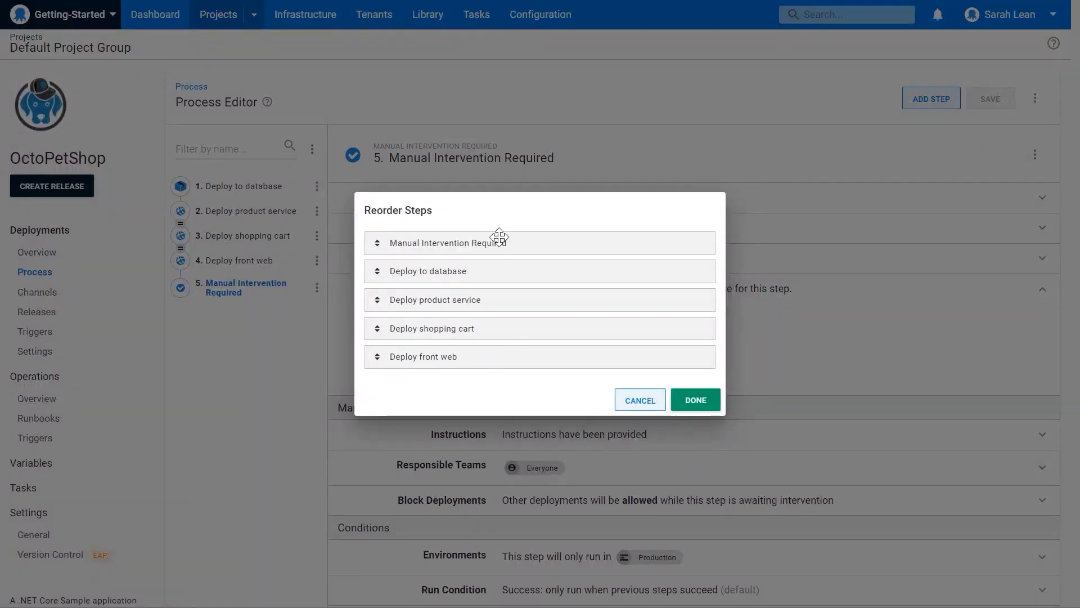
{"action": "left_click", "coordinate": [697, 400]}
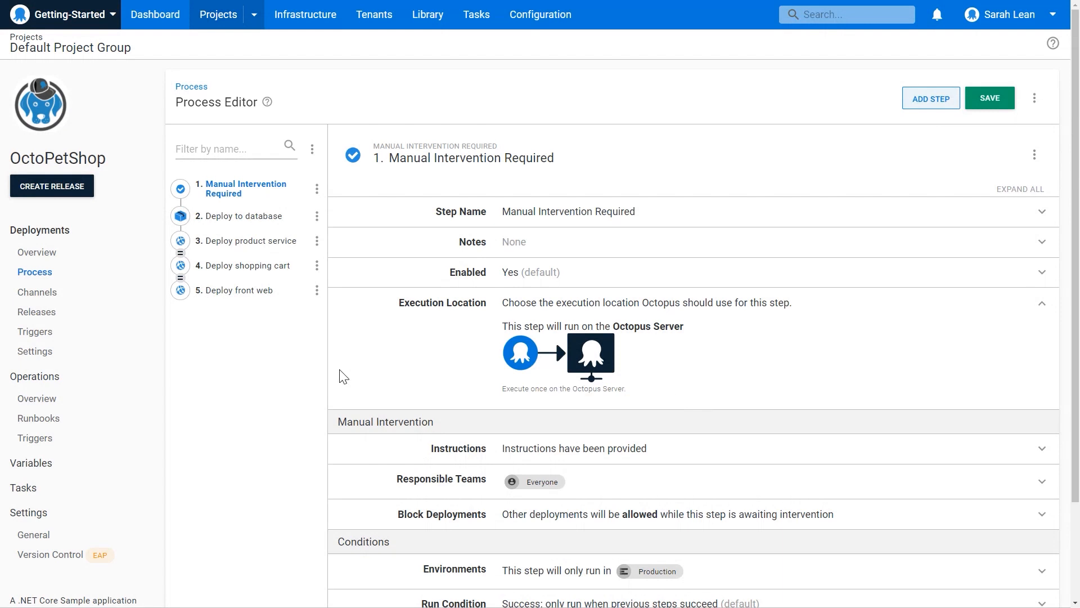
{"action": "left_click", "coordinate": [996, 107]}
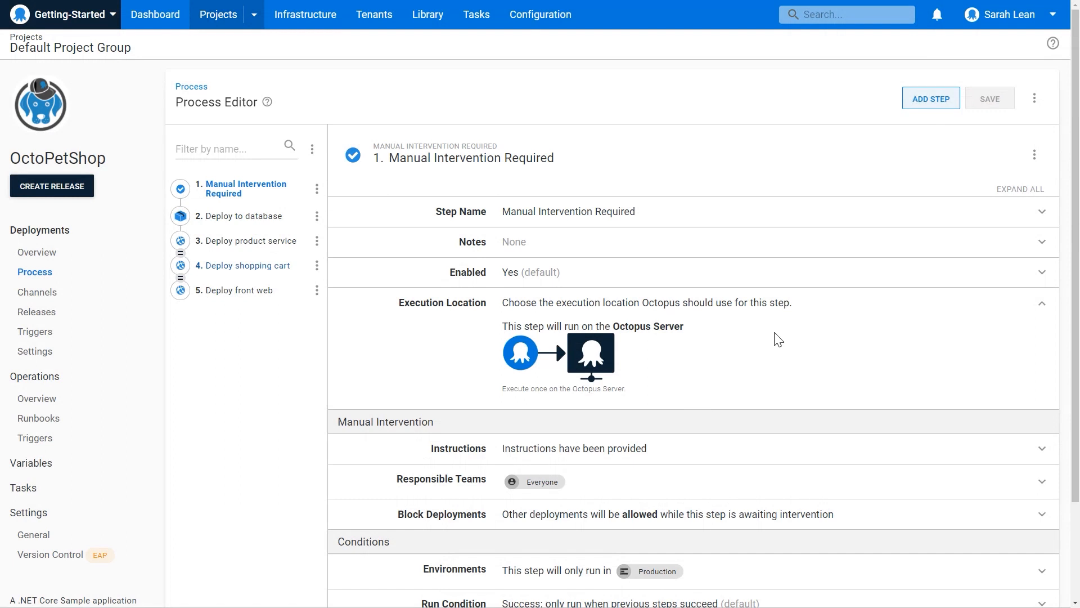
Create OctoPetShop release 0.0.1 using the latest version of each package.
{"action": "left_click", "coordinate": [63, 190]}
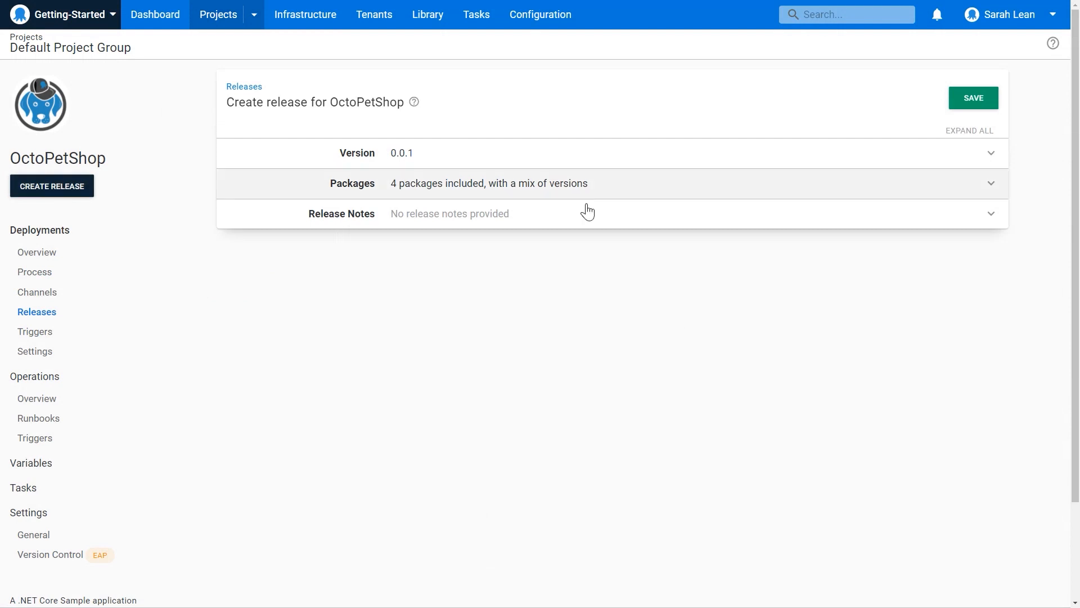
{"action": "left_click", "coordinate": [483, 162]}
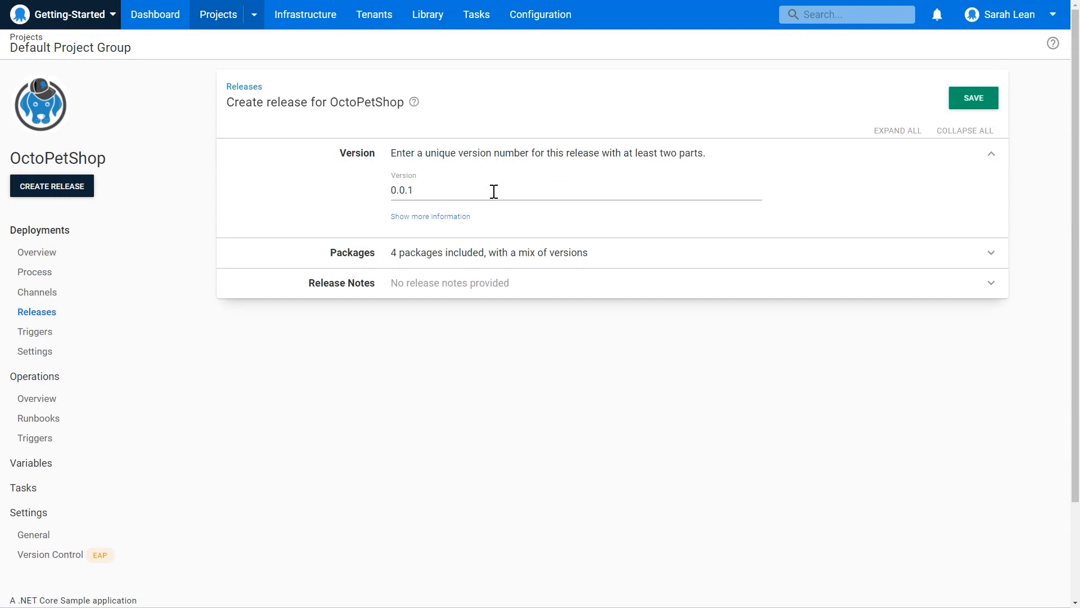
{"action": "left_click", "coordinate": [539, 264]}
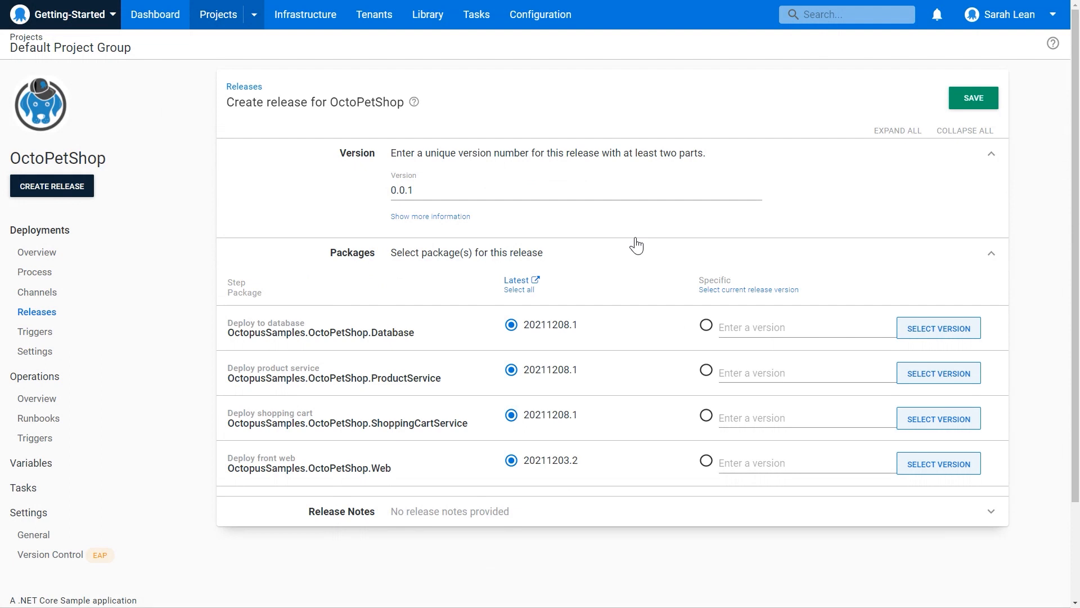
{"action": "left_click", "coordinate": [980, 99]}
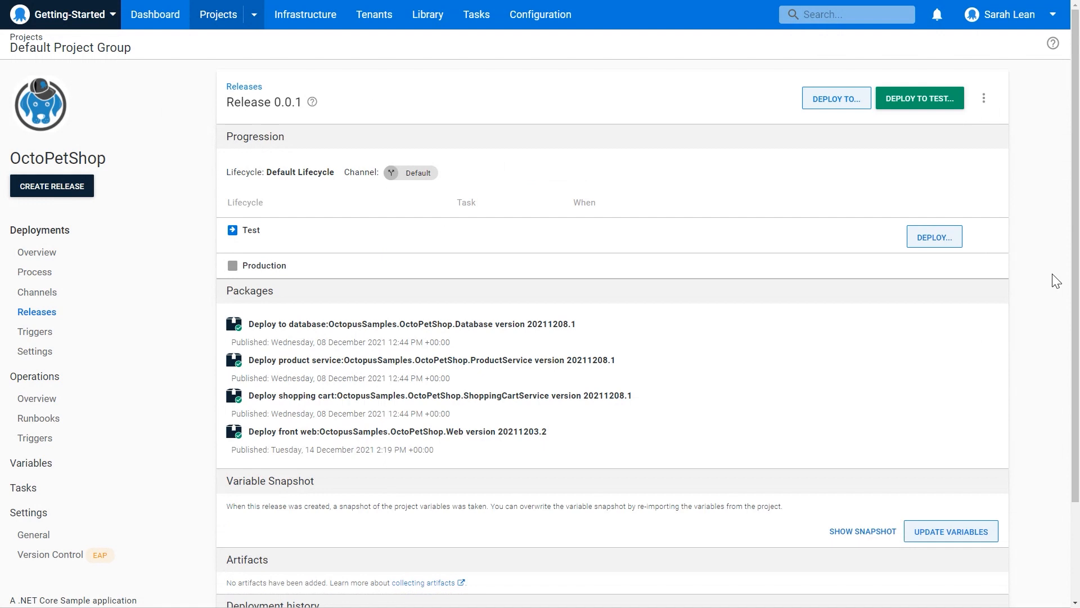
Deploy release 0.0.1 to the Test environment and open the deployment's task log.
{"action": "scroll", "coordinate": [1038, 283], "scroll_direction": "down", "scroll_amount": 1}
{"action": "scroll", "coordinate": [1049, 273], "scroll_direction": "up", "scroll_amount": 1}
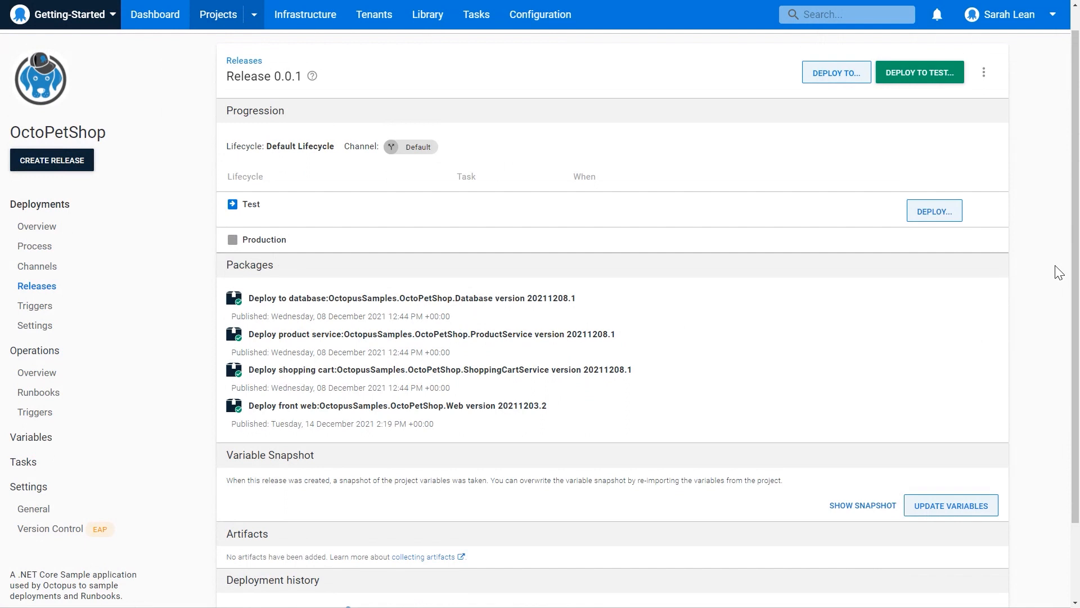
{"action": "left_click", "coordinate": [931, 78]}
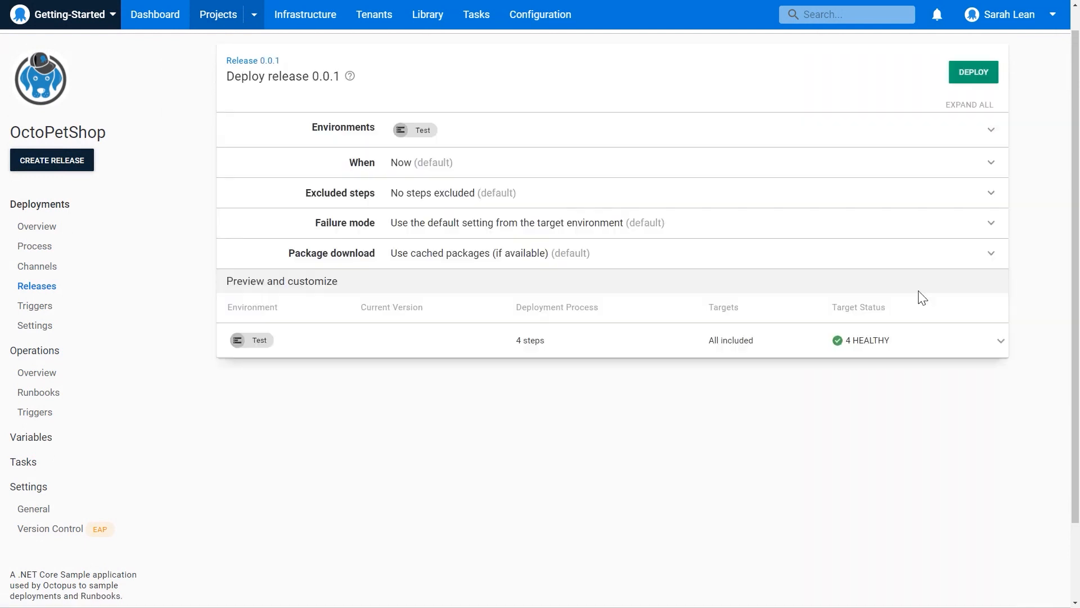
{"action": "left_click", "coordinate": [970, 74]}
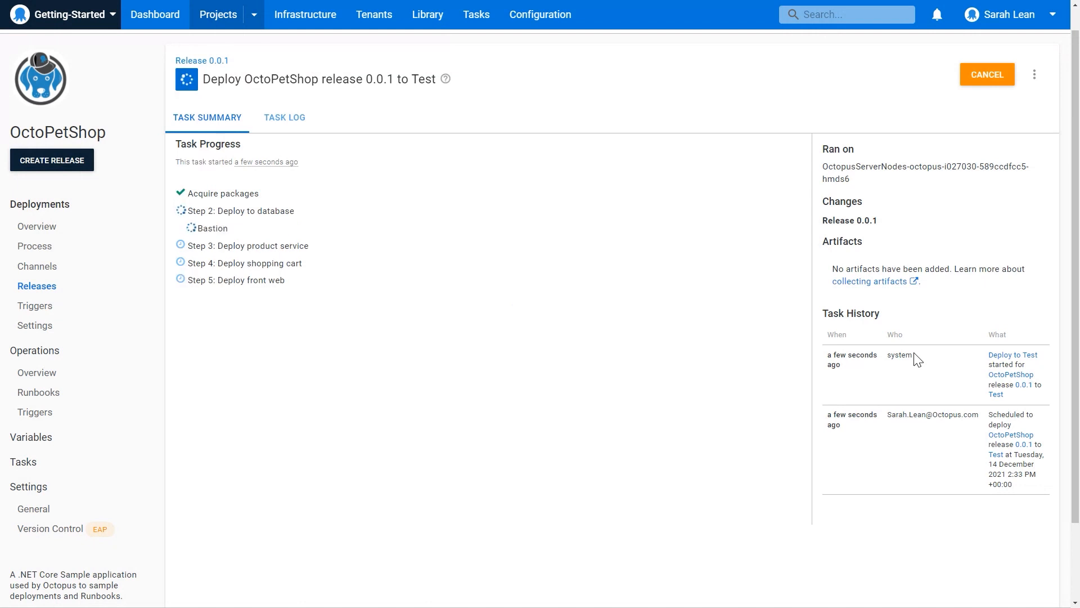
{"action": "left_click", "coordinate": [271, 119]}
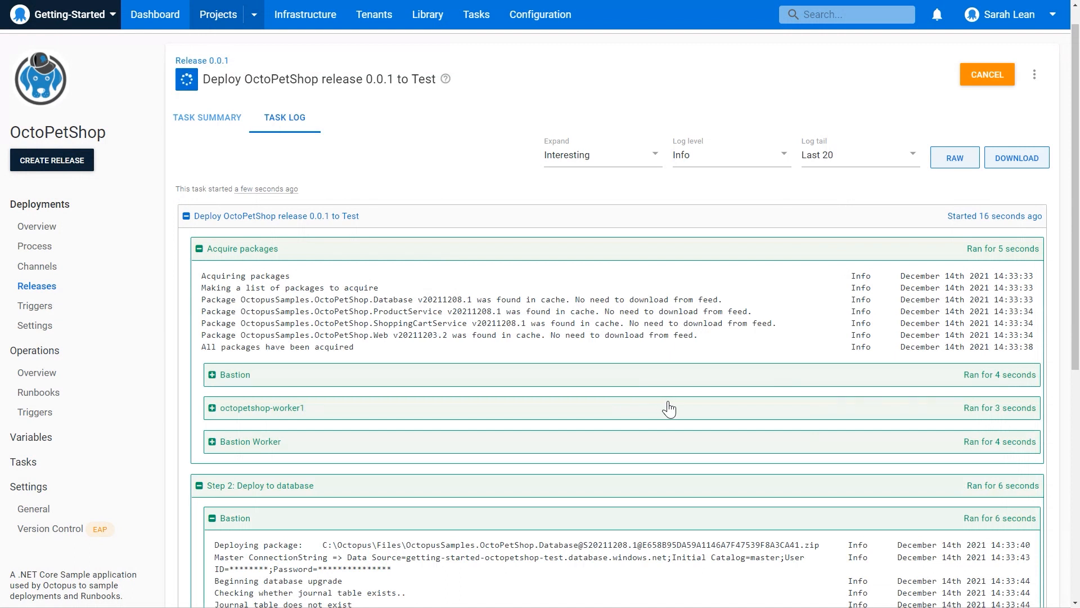
Set the task log level to Verbose and examine the log entries of each deployment step.
{"action": "left_click", "coordinate": [721, 162]}
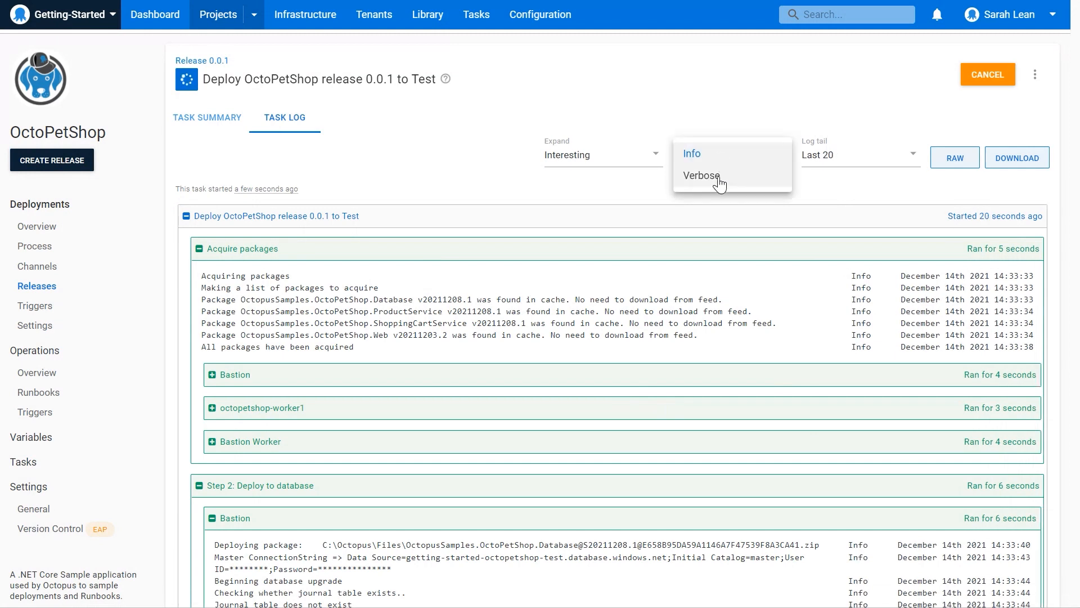
{"action": "left_click", "coordinate": [721, 183]}
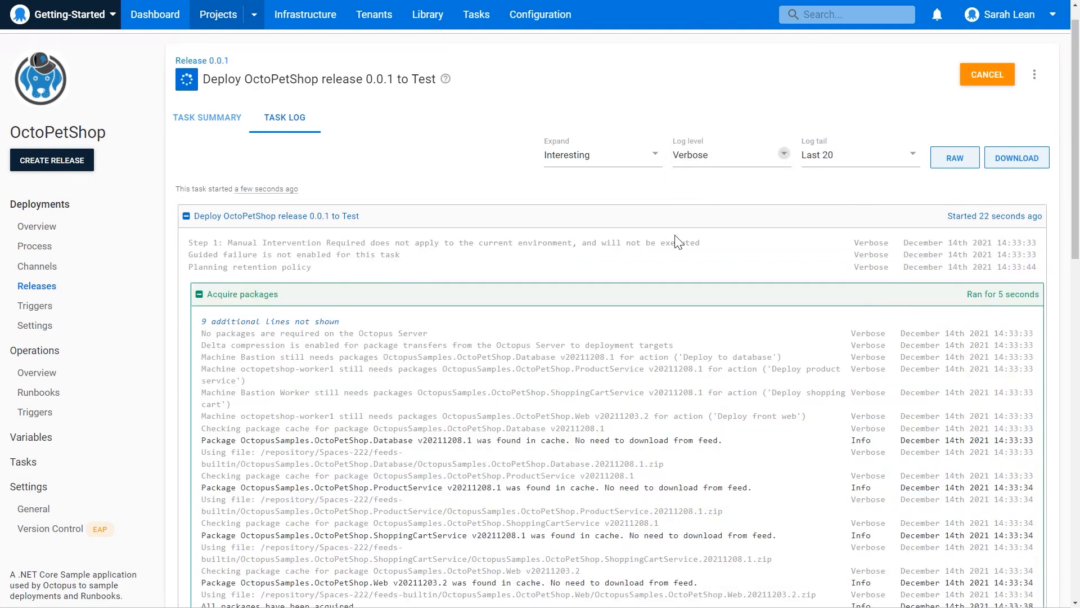
{"action": "scroll", "coordinate": [646, 297], "scroll_direction": "down", "scroll_amount": 1}
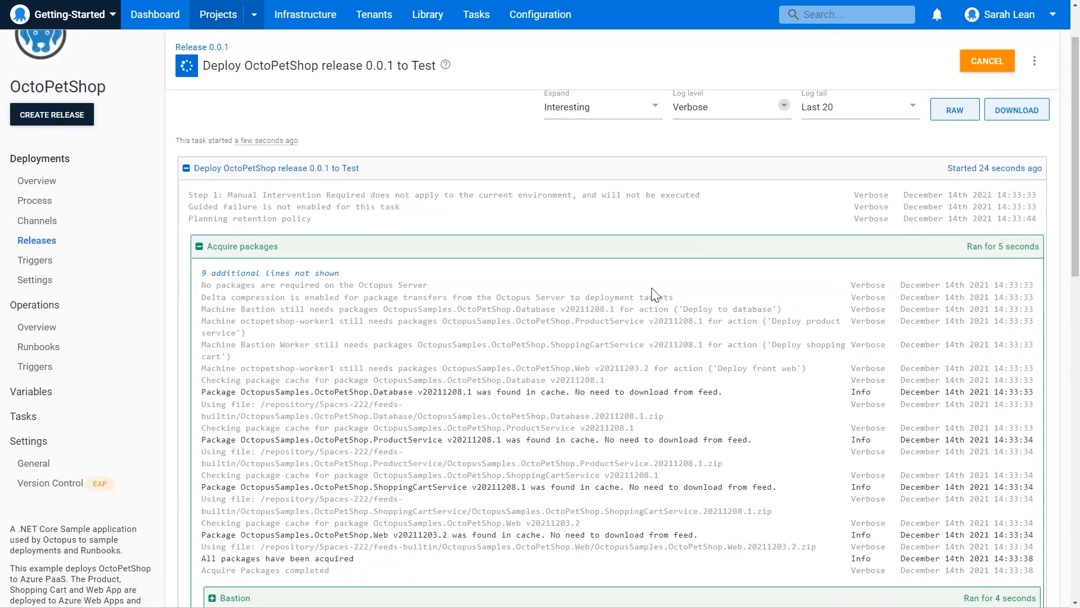
{"action": "scroll", "coordinate": [565, 353], "scroll_direction": "down", "scroll_amount": 2}
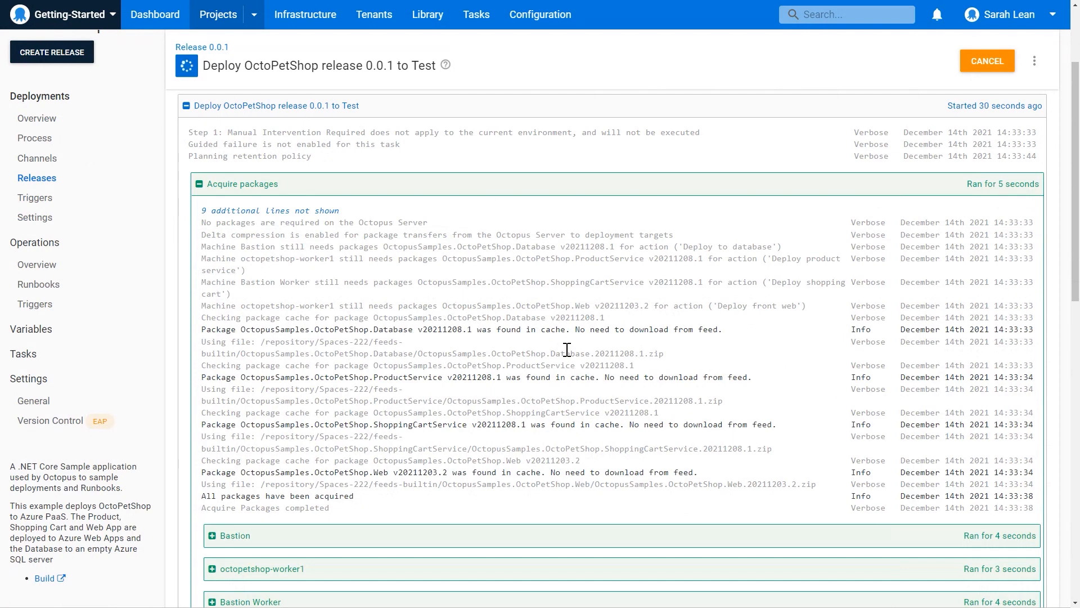
{"action": "scroll", "coordinate": [525, 399], "scroll_direction": "down", "scroll_amount": 7}
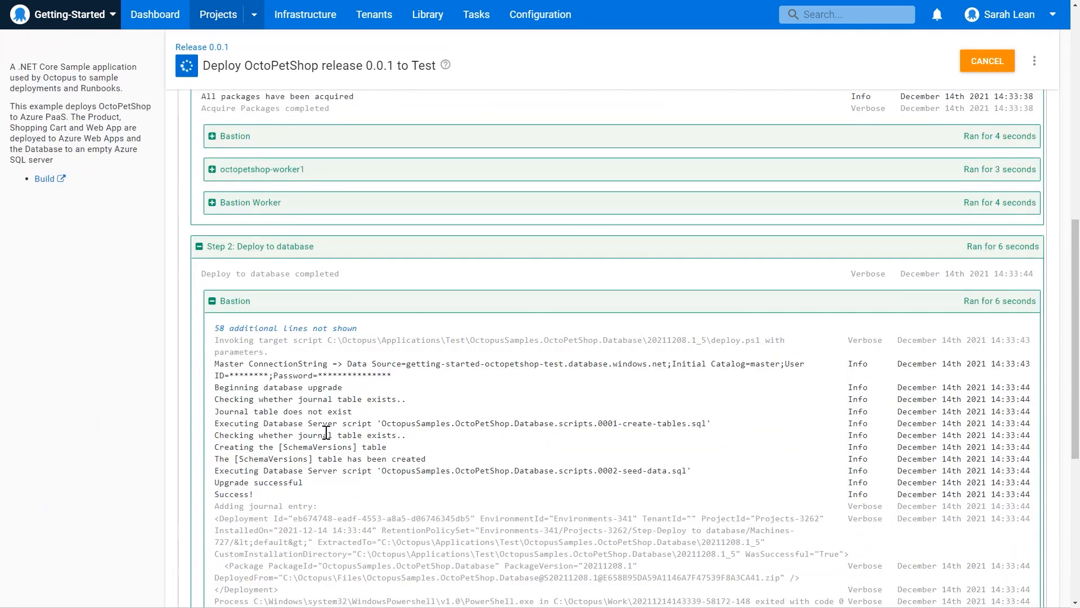
{"action": "scroll", "coordinate": [326, 432], "scroll_direction": "down", "scroll_amount": 2}
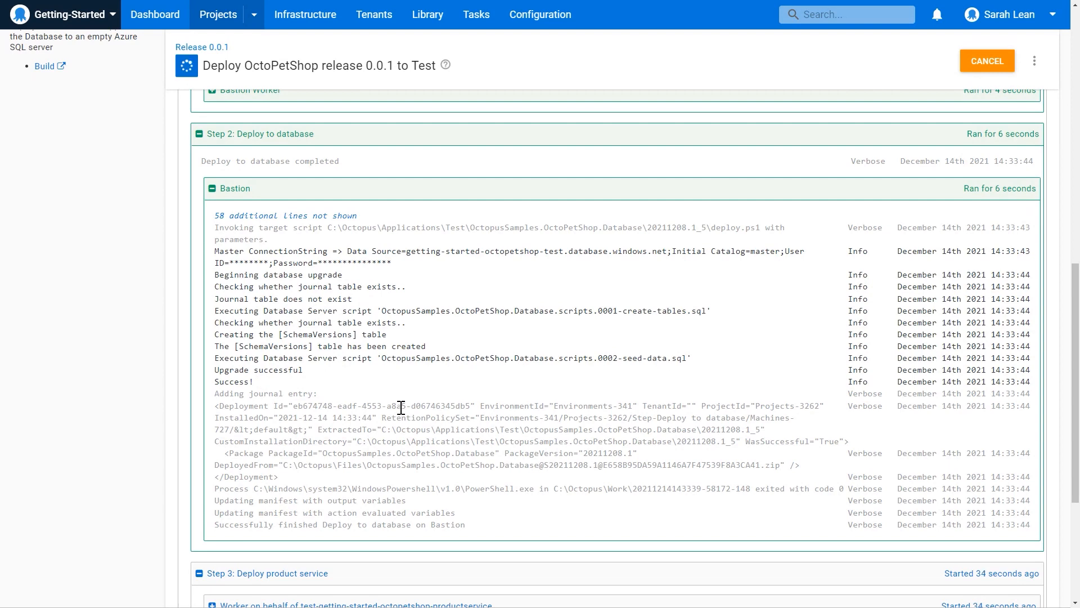
{"action": "scroll", "coordinate": [394, 405], "scroll_direction": "down", "scroll_amount": 4}
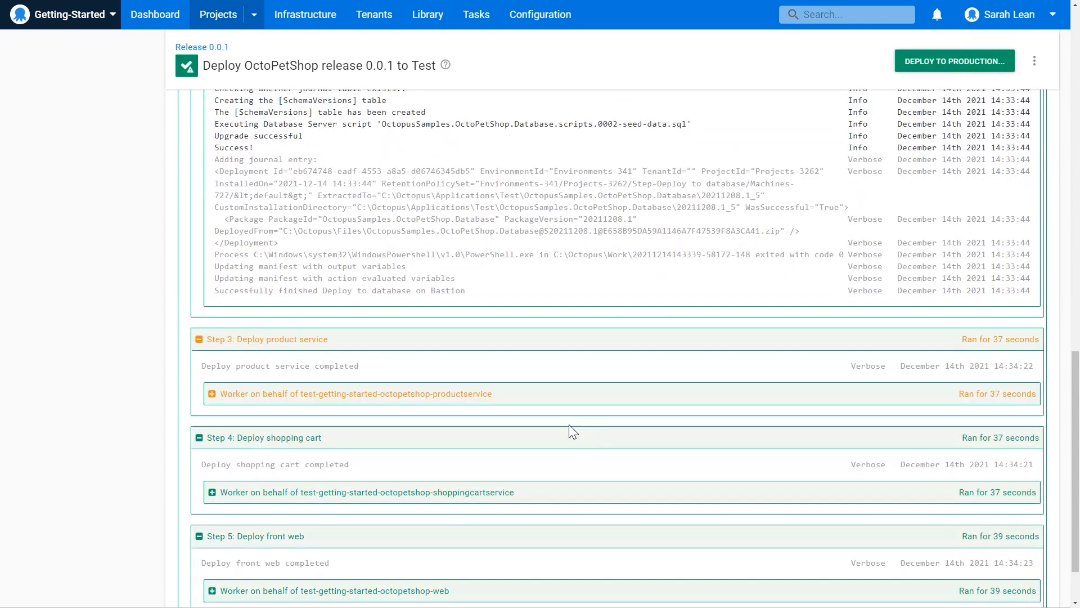
{"action": "scroll", "coordinate": [568, 433], "scroll_direction": "up", "scroll_amount": 10}
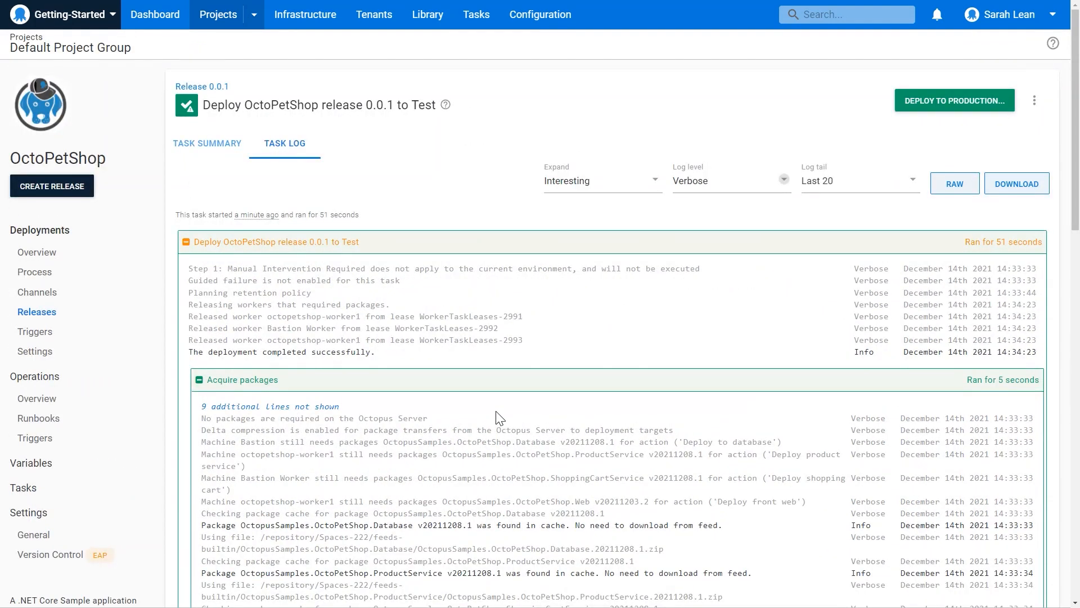
Review the Test deployment's task summary, and open the deployed OctoPetShop website from the Deploy front web log entries.
{"action": "left_click", "coordinate": [209, 147]}
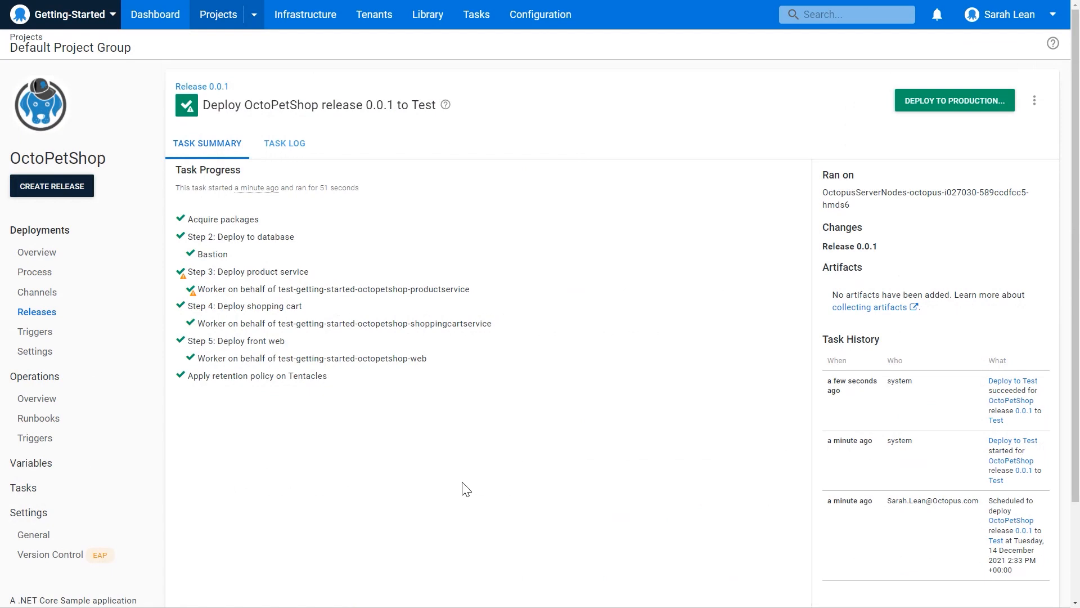
{"action": "left_click", "coordinate": [287, 145]}
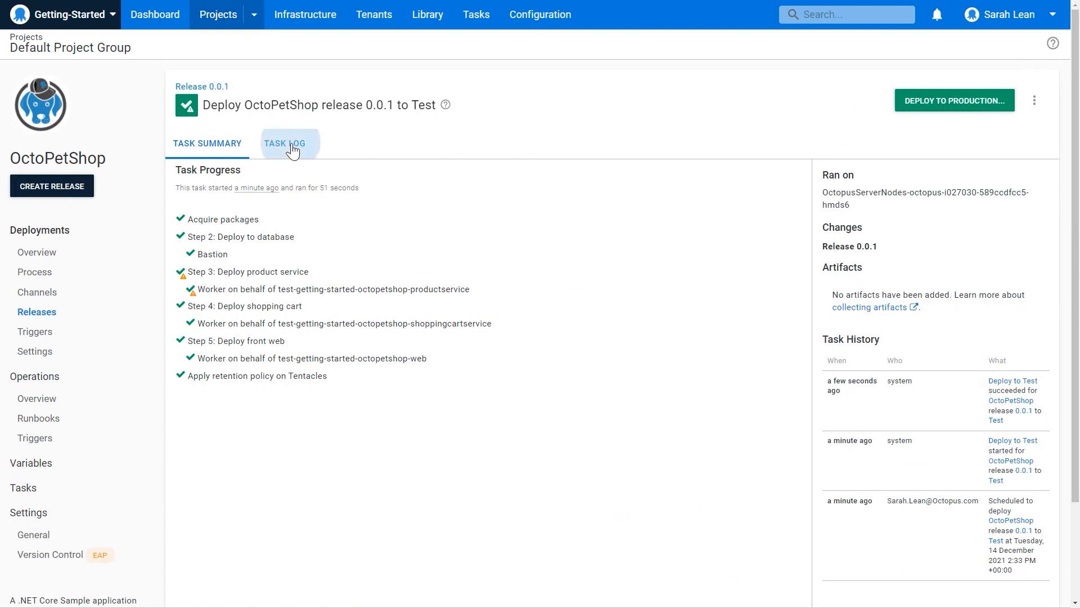
{"action": "scroll", "coordinate": [410, 444], "scroll_direction": "down", "scroll_amount": 3}
{"action": "scroll", "coordinate": [410, 444], "scroll_direction": "down", "scroll_amount": 20}
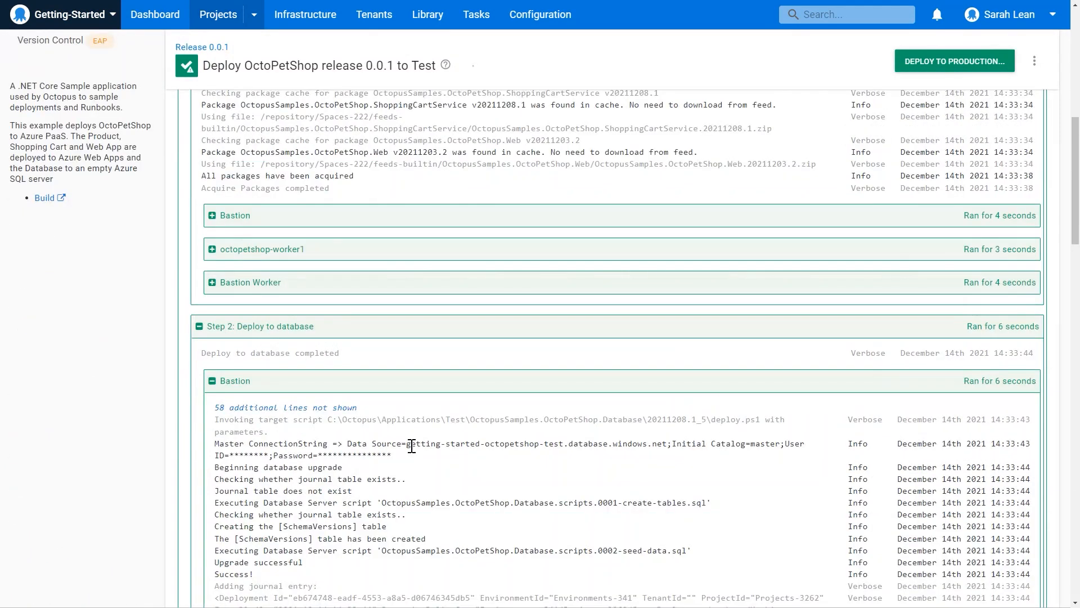
{"action": "scroll", "coordinate": [413, 445], "scroll_direction": "down", "scroll_amount": 8}
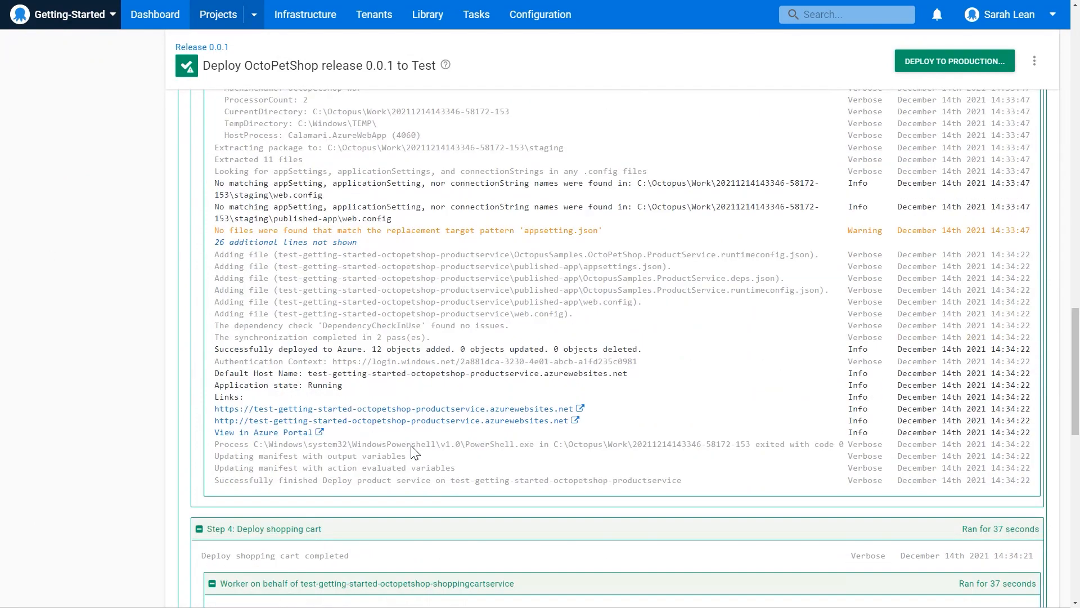
{"action": "scroll", "coordinate": [414, 449], "scroll_direction": "down", "scroll_amount": 8}
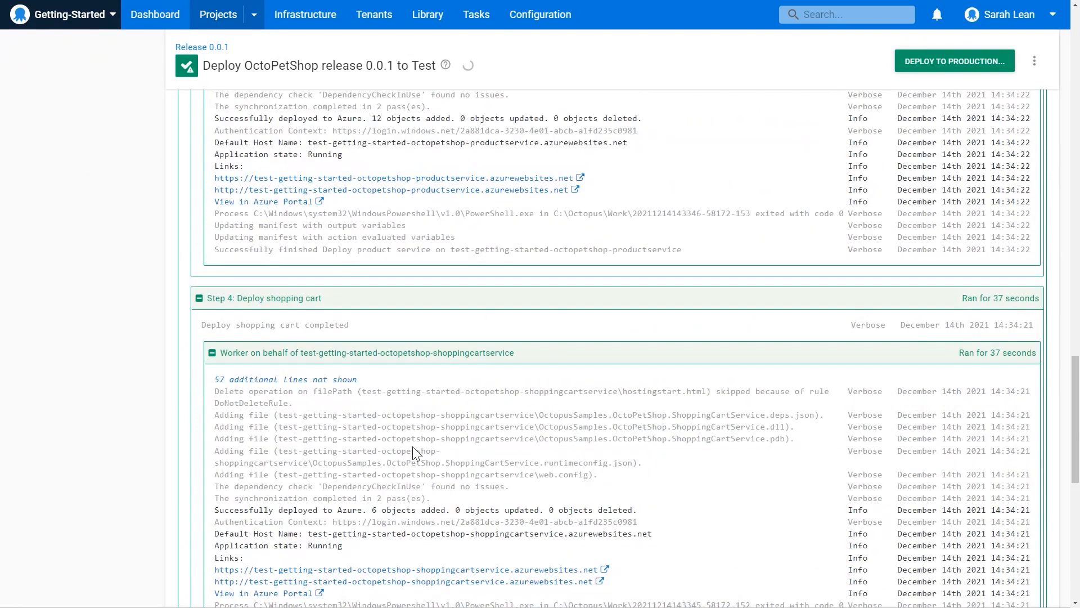
{"action": "scroll", "coordinate": [444, 445], "scroll_direction": "down", "scroll_amount": 6}
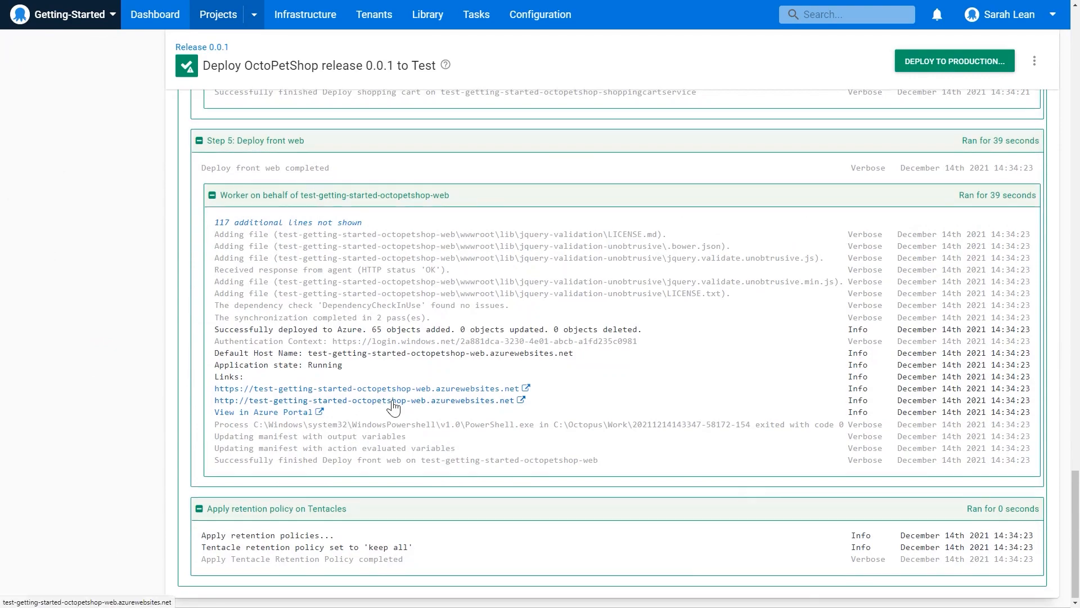
{"action": "left_click", "coordinate": [393, 405]}
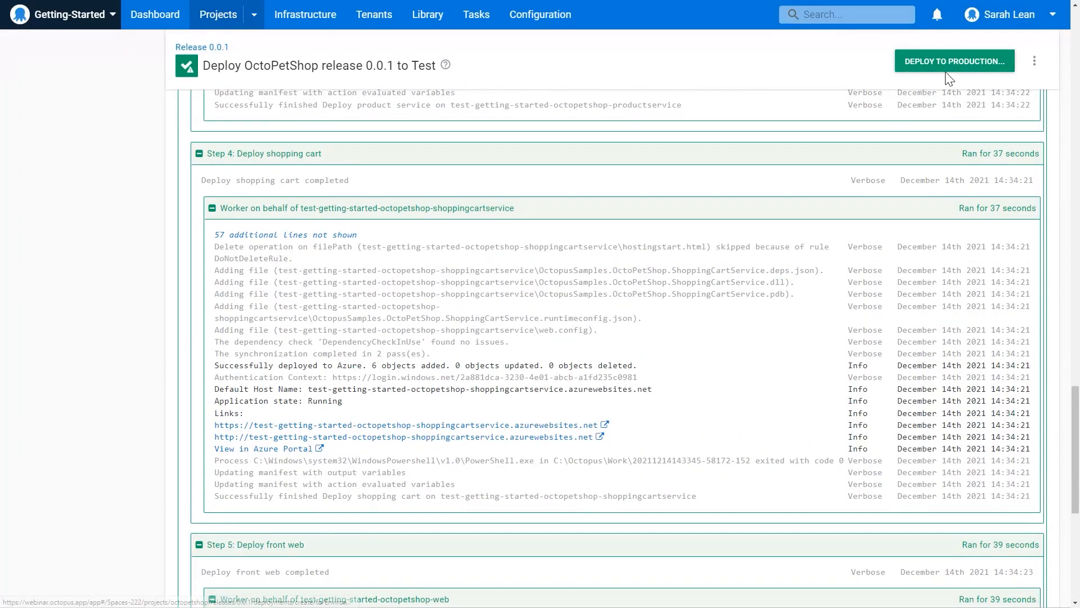
Deploy OctoPetShop release 0.0.1 to the Production environment with the default deployment options.
{"action": "left_click", "coordinate": [963, 63]}
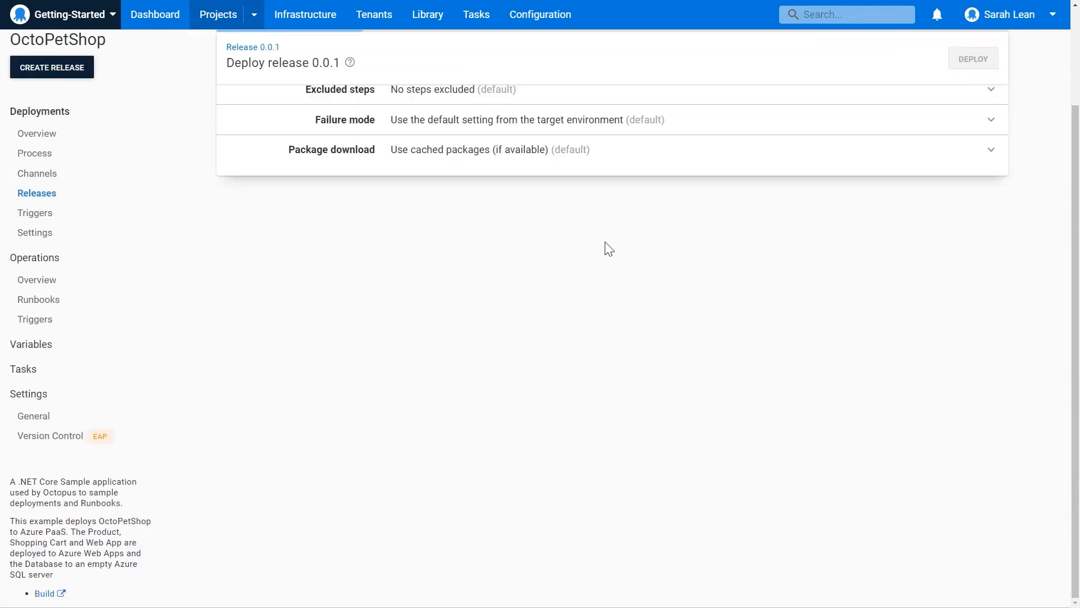
{"action": "scroll", "coordinate": [608, 249], "scroll_direction": "up", "scroll_amount": 3}
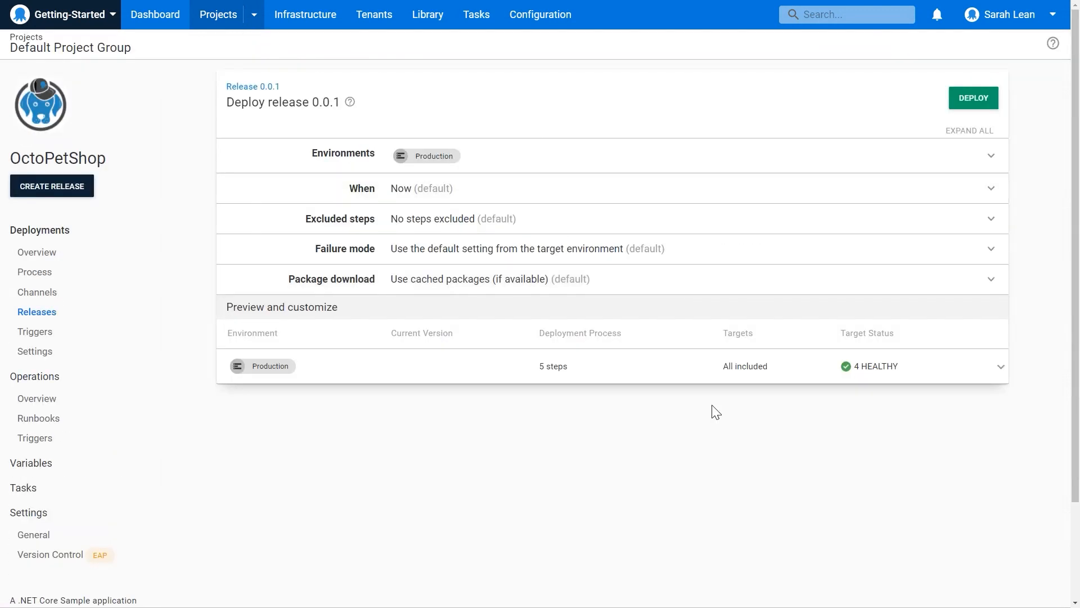
{"action": "left_click", "coordinate": [972, 112]}
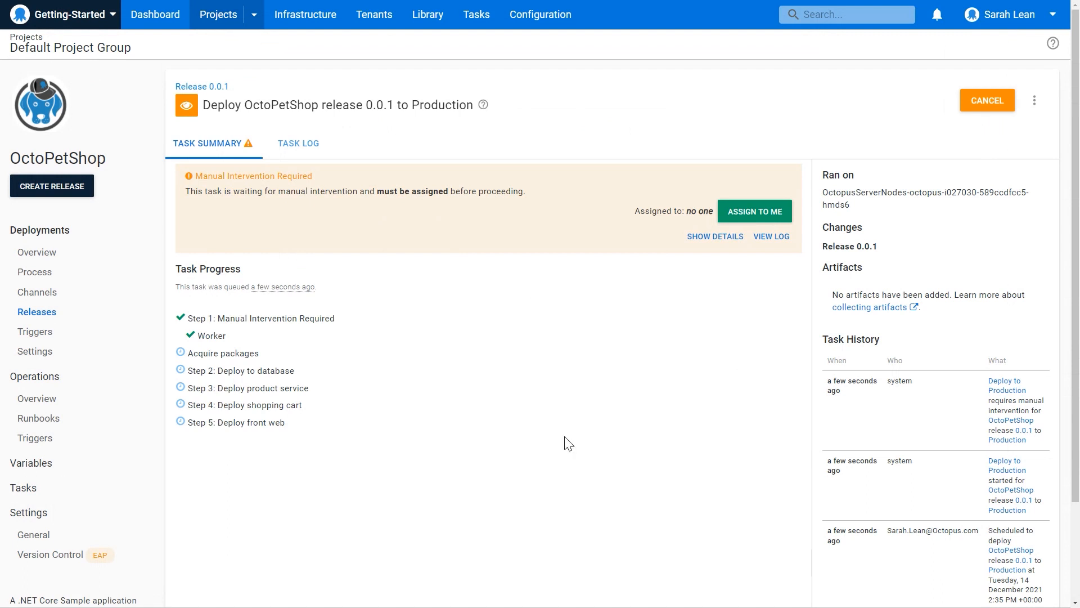
Assign the Production deployment's manual intervention to yourself and approve it with the note "Yes".
{"action": "left_click", "coordinate": [775, 211]}
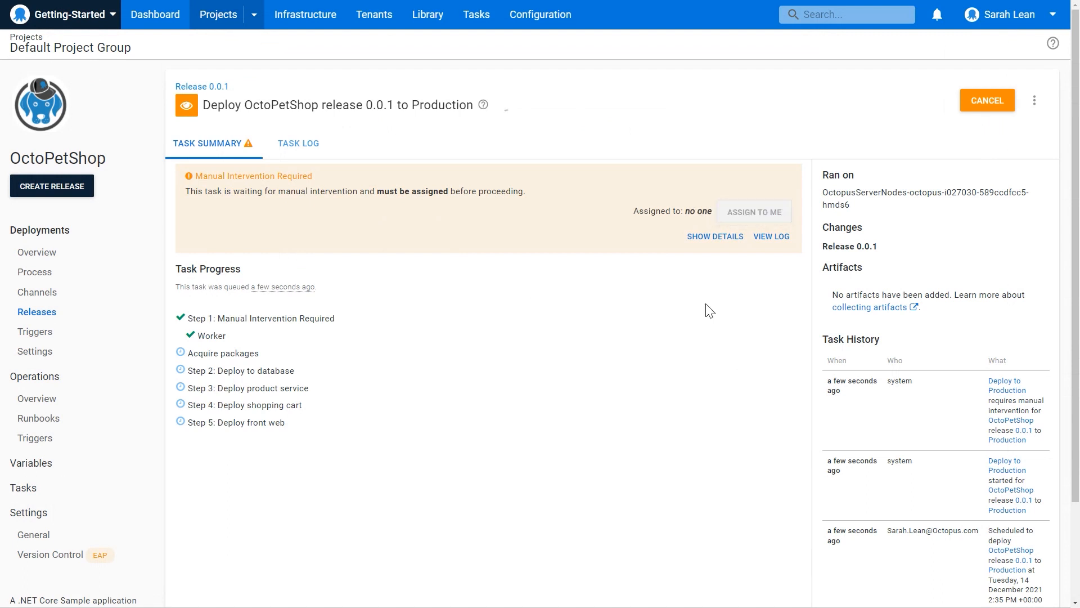
{"action": "left_click", "coordinate": [358, 310]}
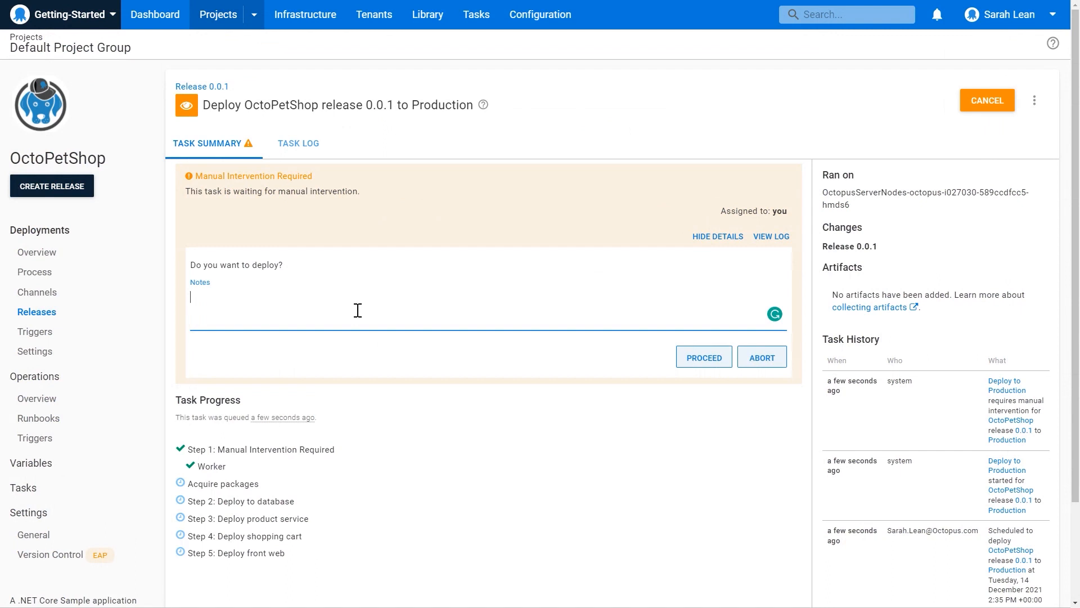
{"action": "type", "text": "Yes"}
{"action": "left_click", "coordinate": [707, 363]}
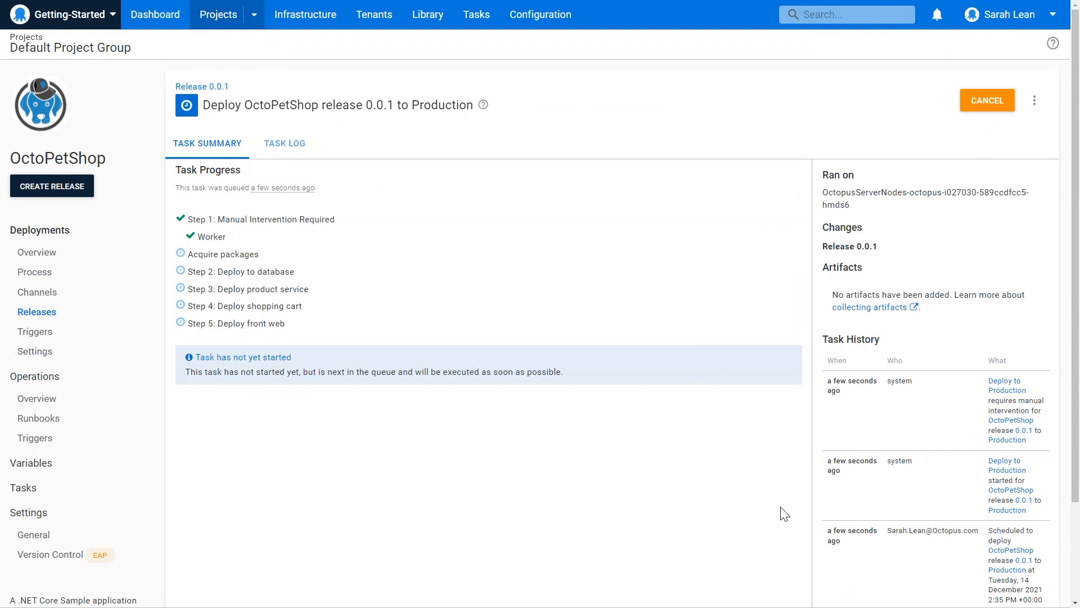
Check the audit log for the manual intervention, and open release 0.0.1's Production deployment from the OctoPetShop overview.
{"action": "left_click", "coordinate": [560, 23]}
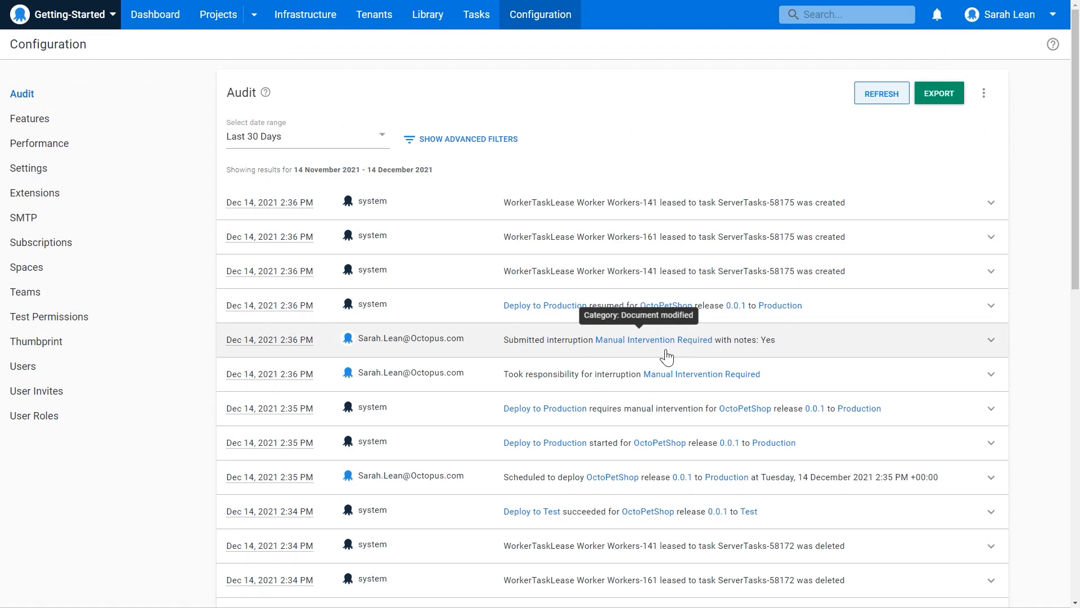
{"action": "left_click", "coordinate": [219, 19]}
{"action": "left_click", "coordinate": [118, 258]}
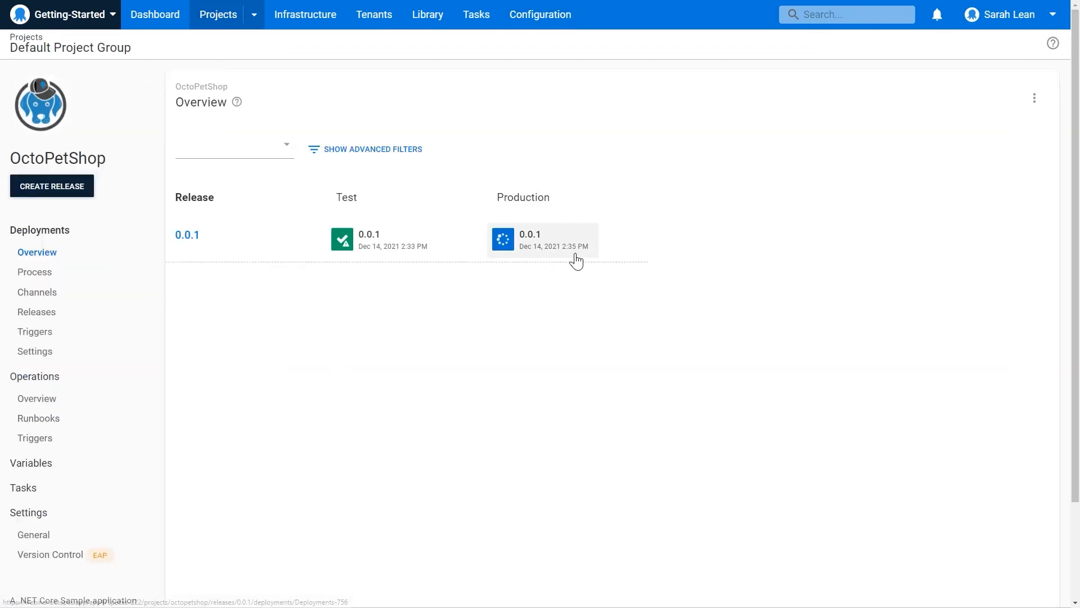
{"action": "left_click", "coordinate": [577, 262]}
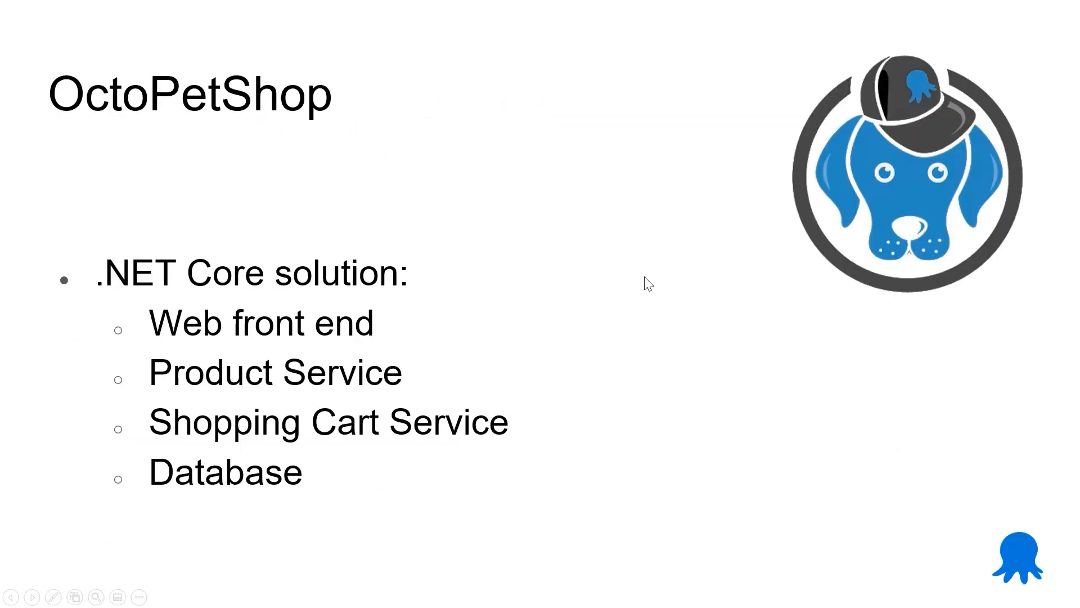
{"action": "left_click", "coordinate": [644, 276]}
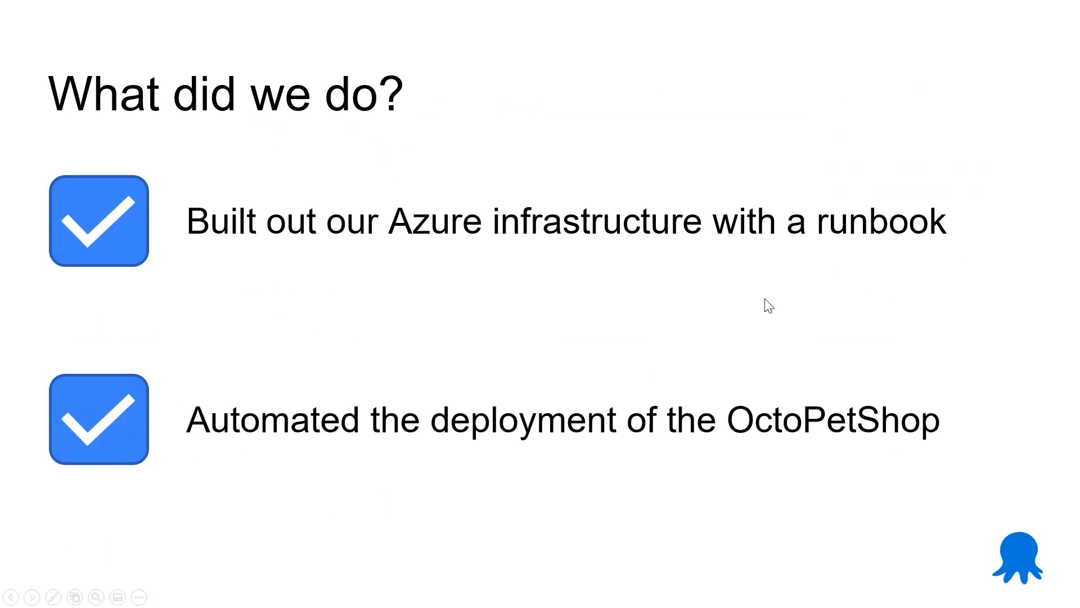